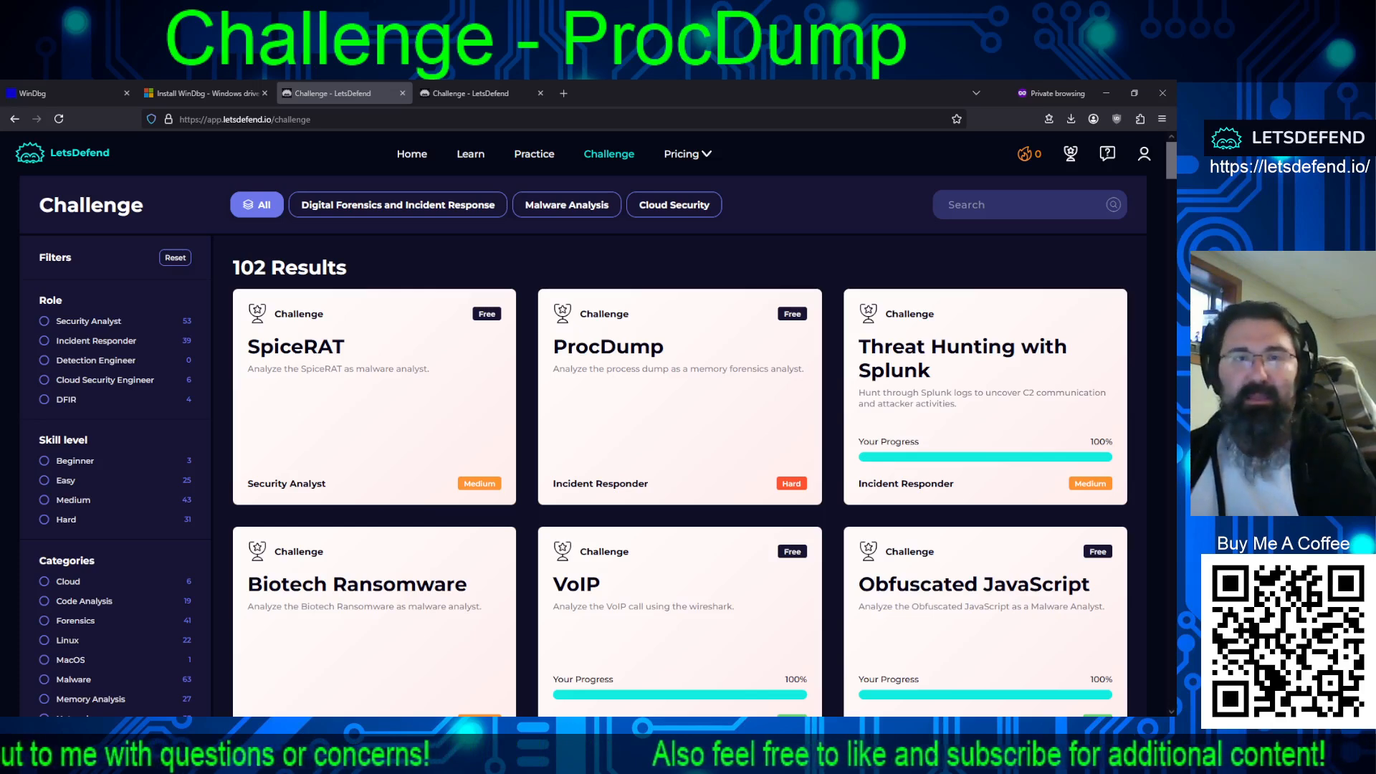
Step: Open the ProcDump challenge page and extend the lab machine's time by half an hour
click(471, 94)
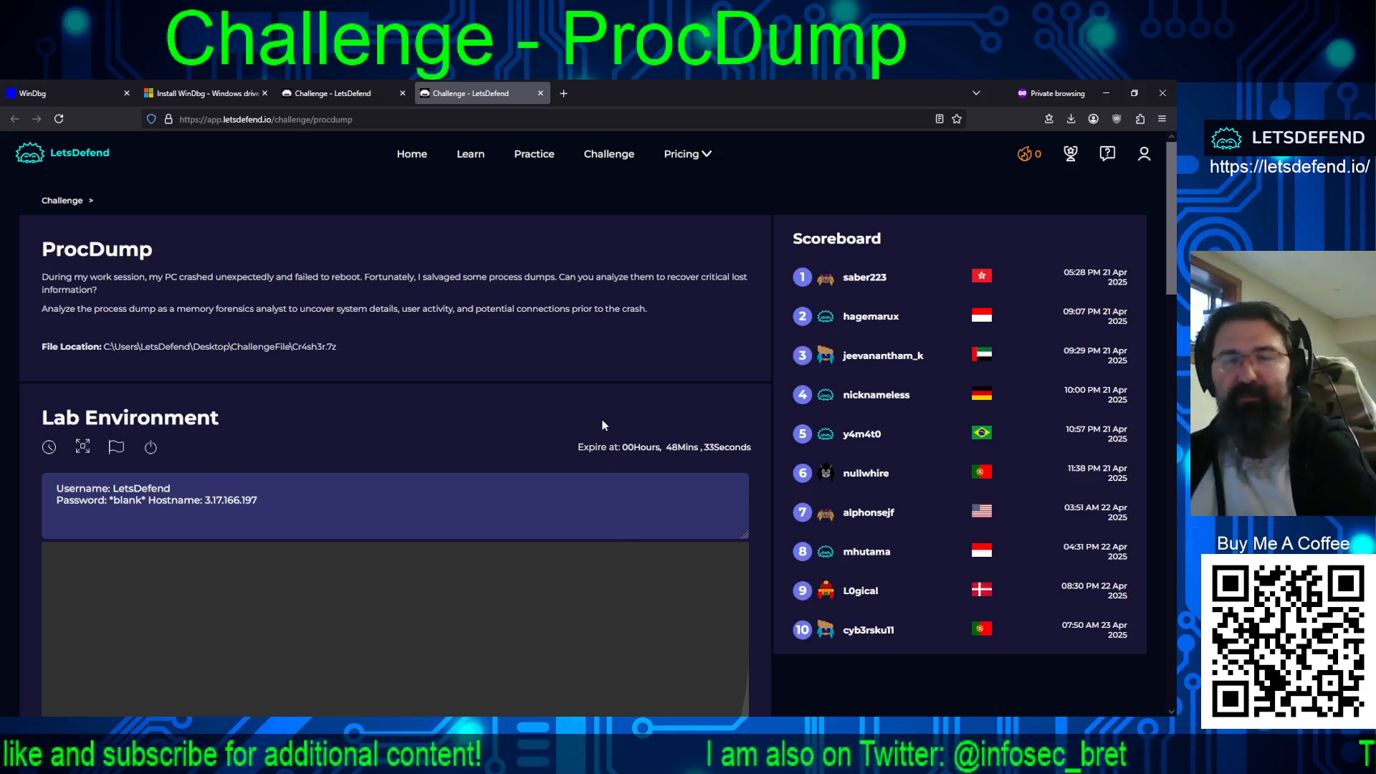
click(44, 448)
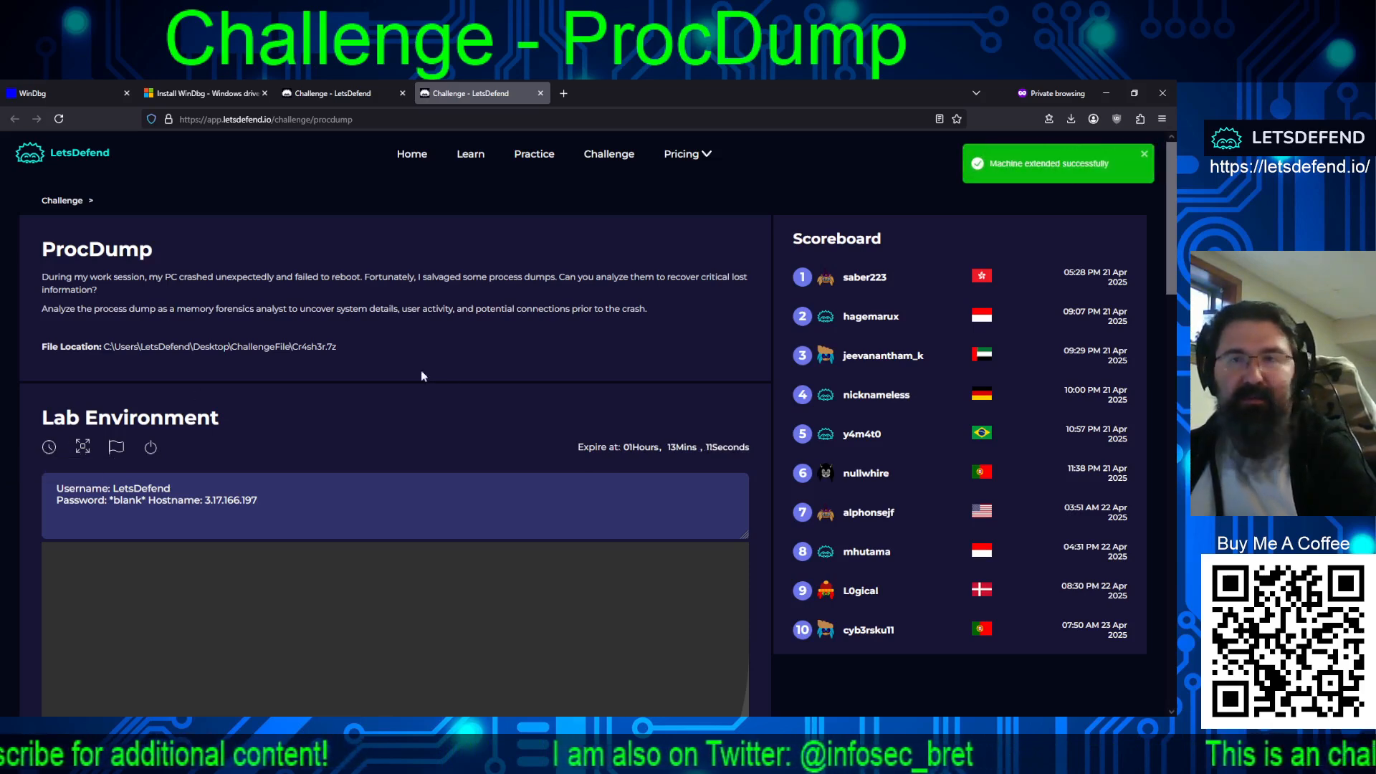
Step: Read through the ProcDump challenge questions and their expected answer formats
scroll(480, 367, down, 10)
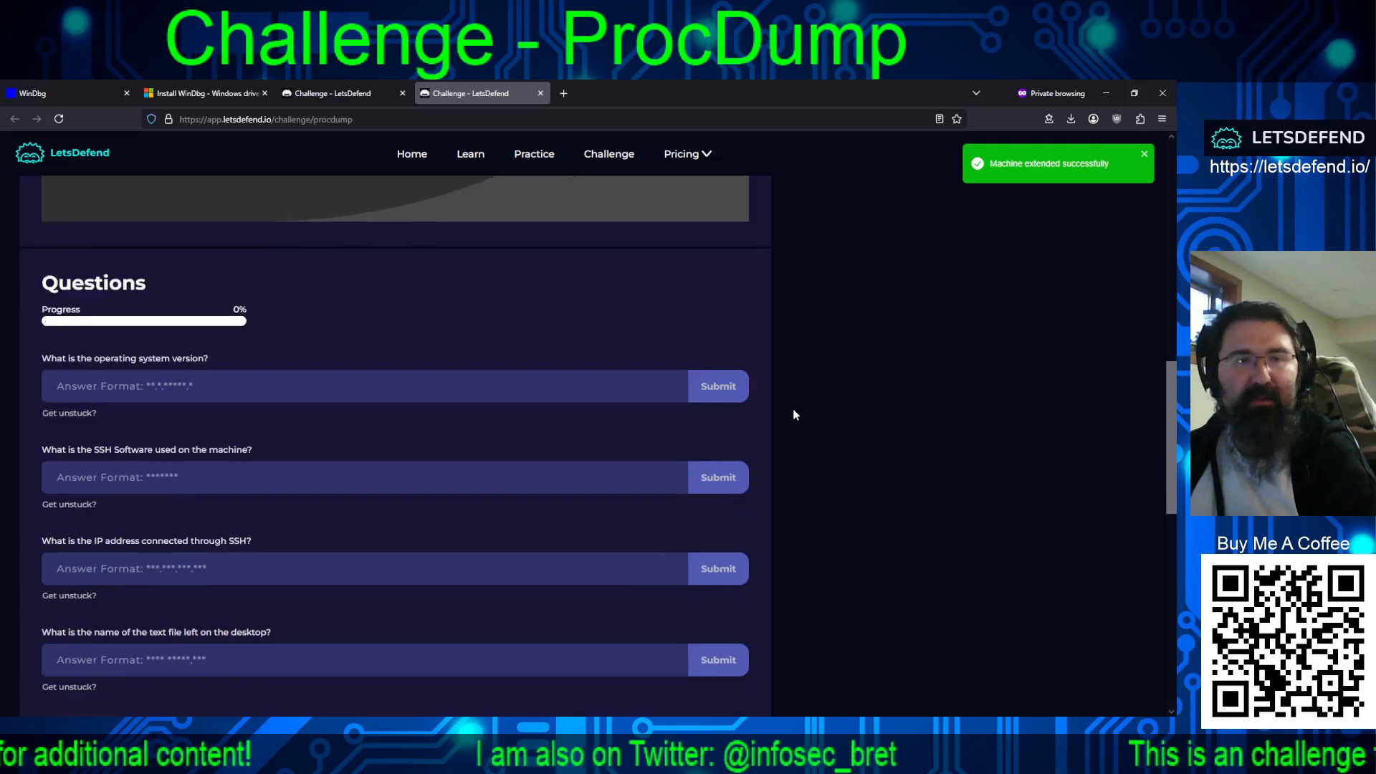
scroll(793, 414, down, 4)
scroll(841, 436, up, 3)
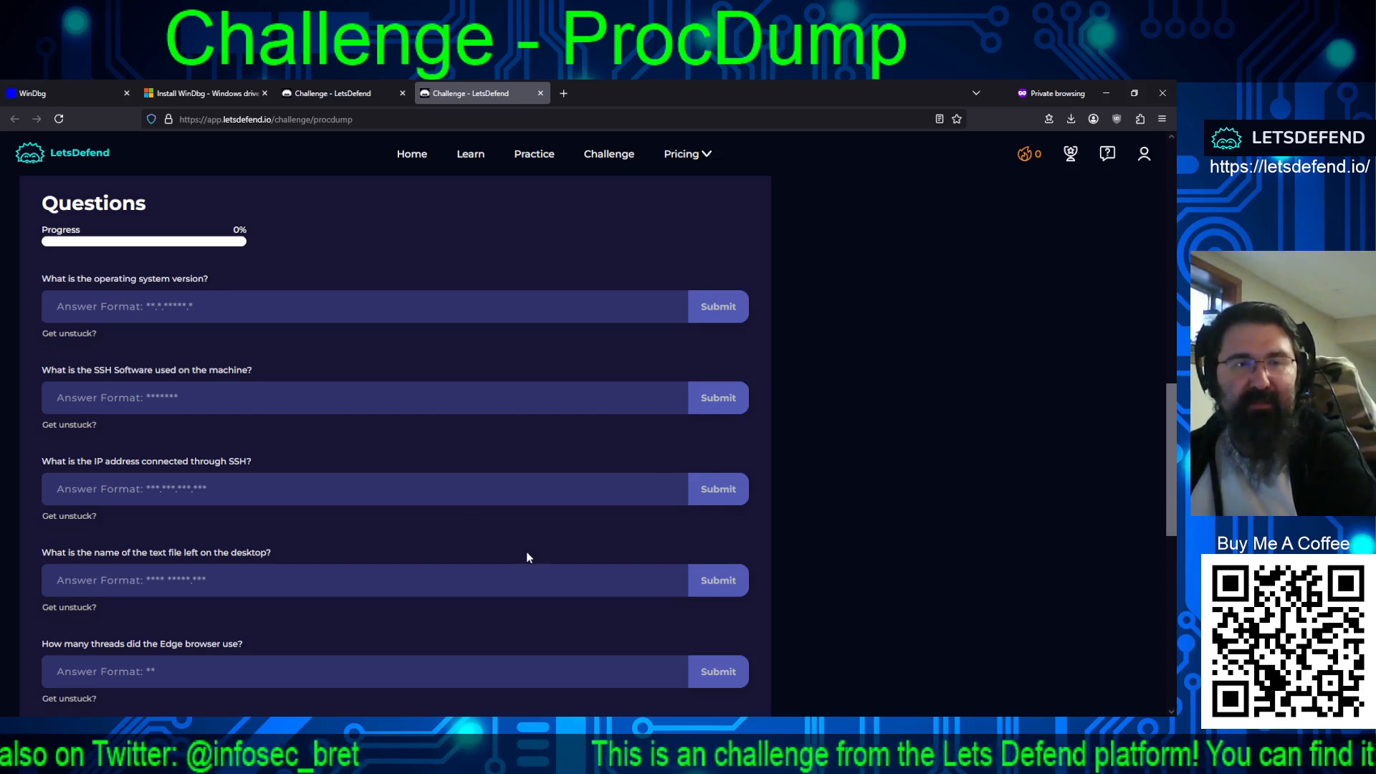
scroll(528, 557, down, 3)
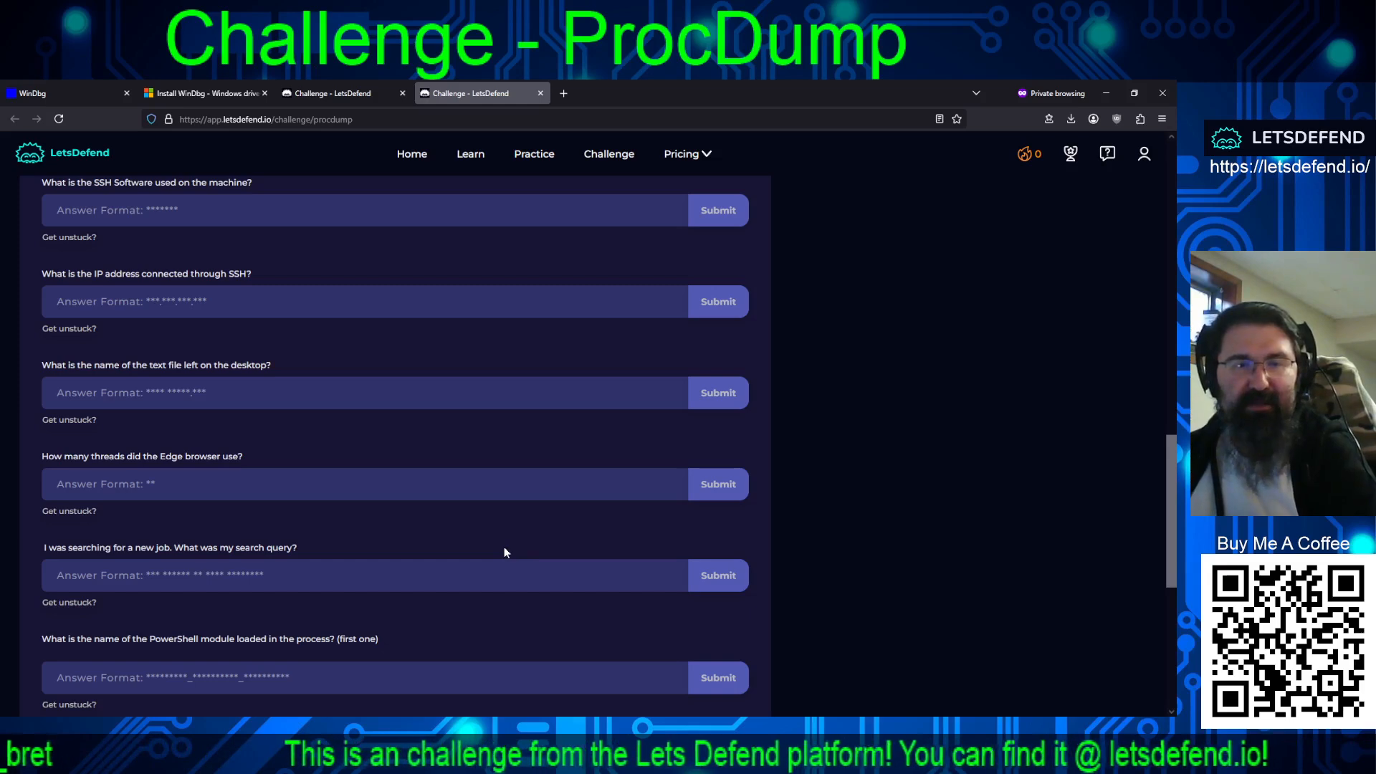
scroll(504, 547, down, 2)
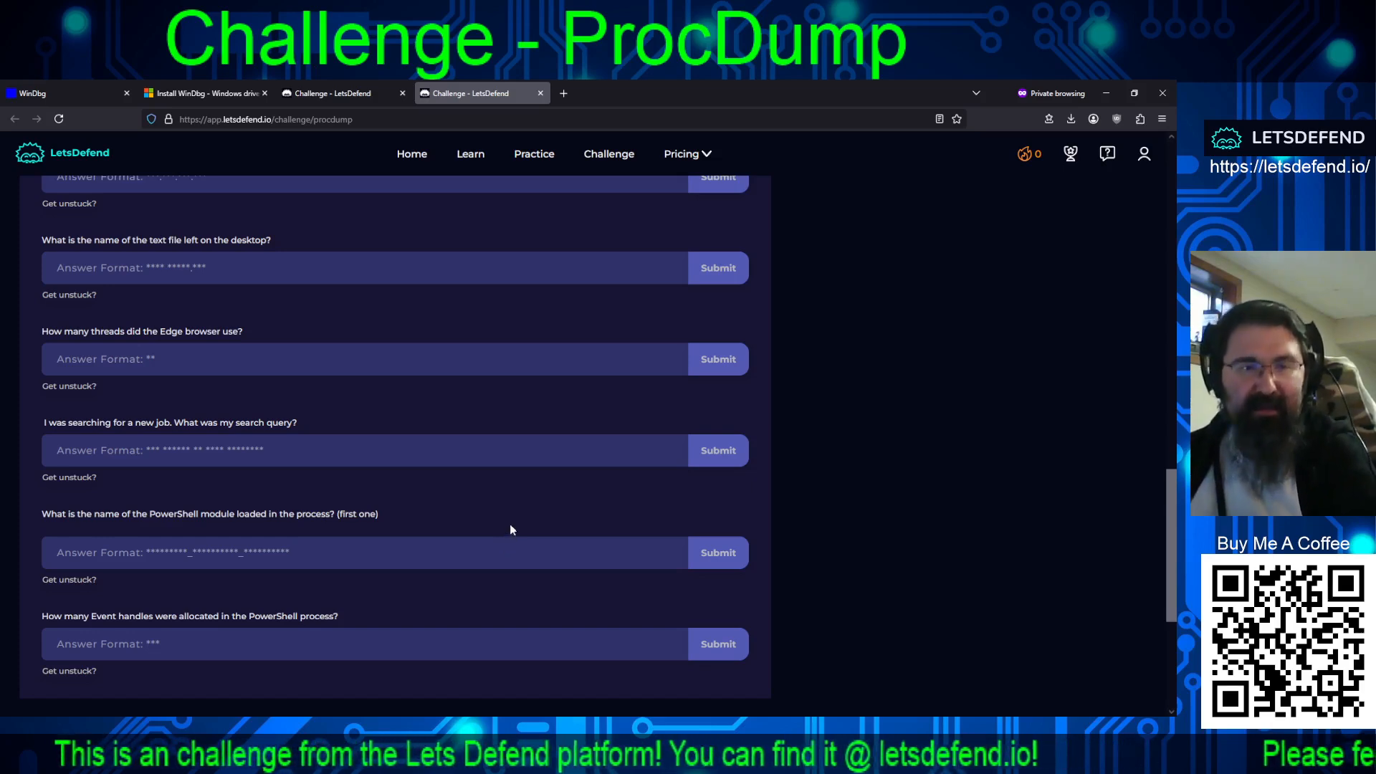
scroll(511, 529, down, 2)
scroll(516, 512, up, 13)
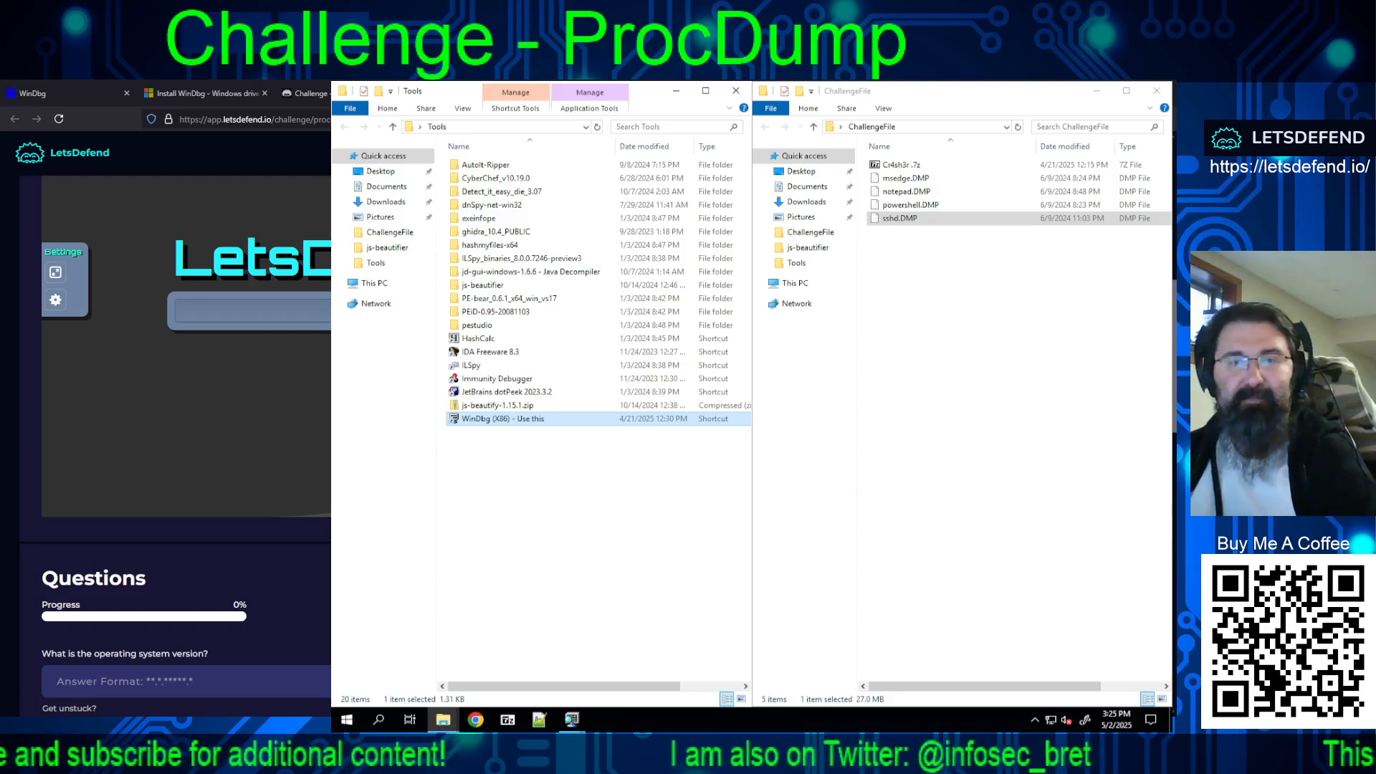
Step: Switch to the WinDbg window for msedge.DMP and examine its !analyze -v output for the operating system version
click(572, 722)
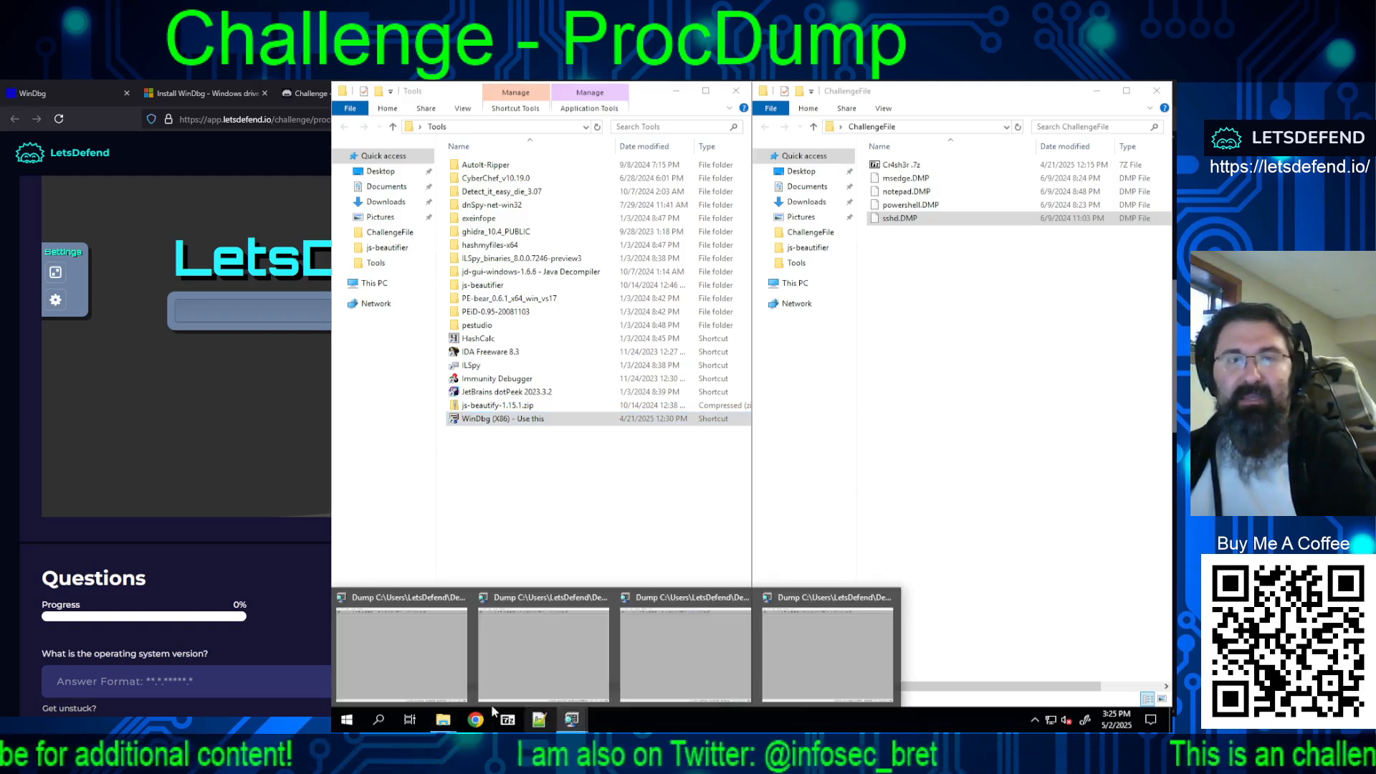
click(420, 639)
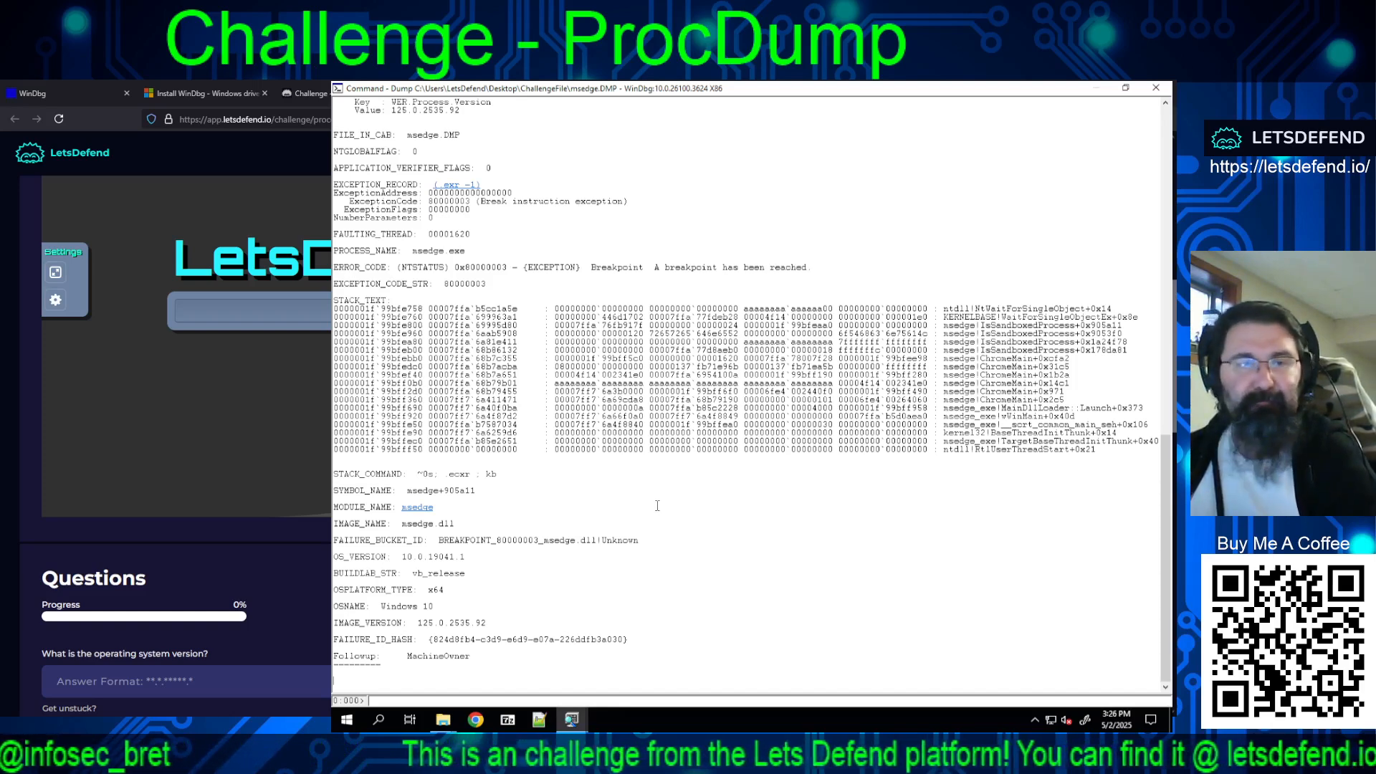
scroll(675, 501, up, 20)
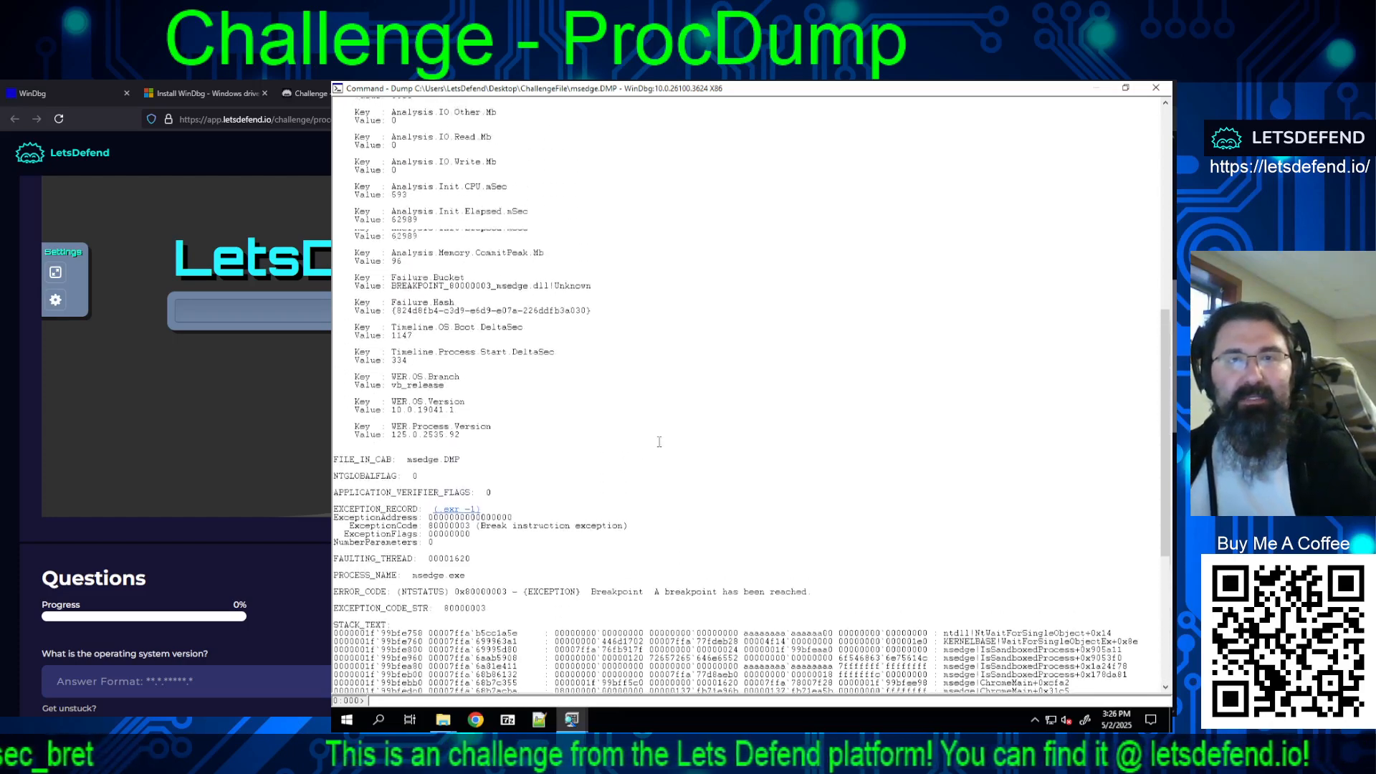
scroll(662, 440, up, 8)
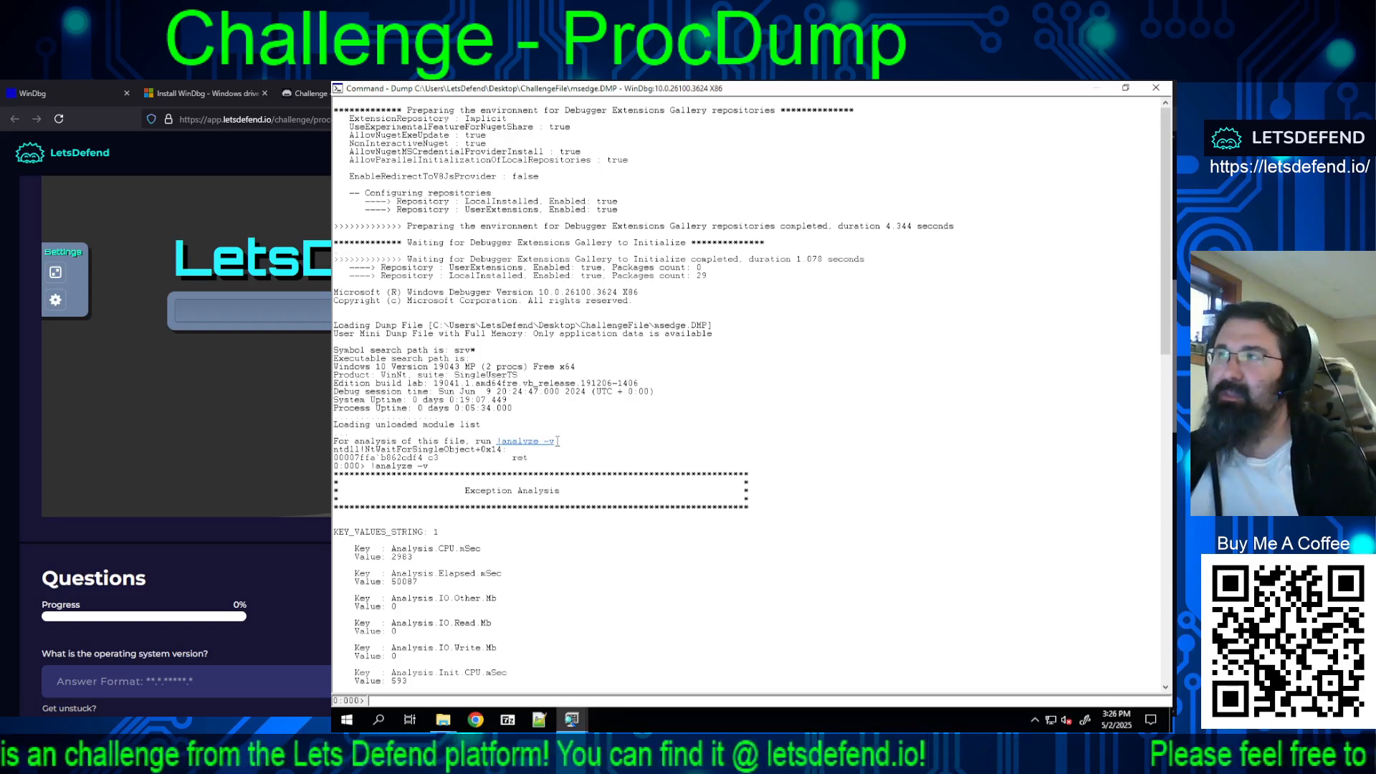
scroll(597, 412, down, 15)
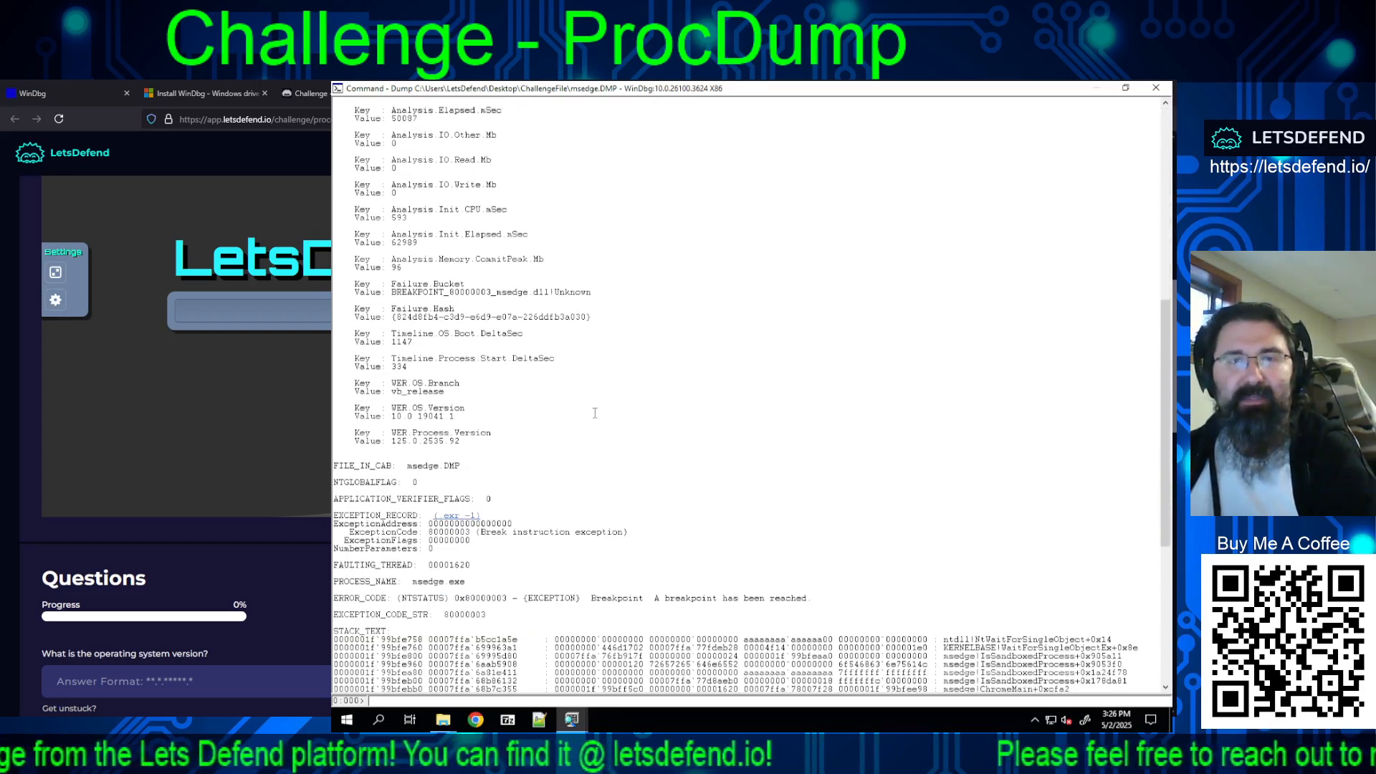
scroll(595, 413, down, 7)
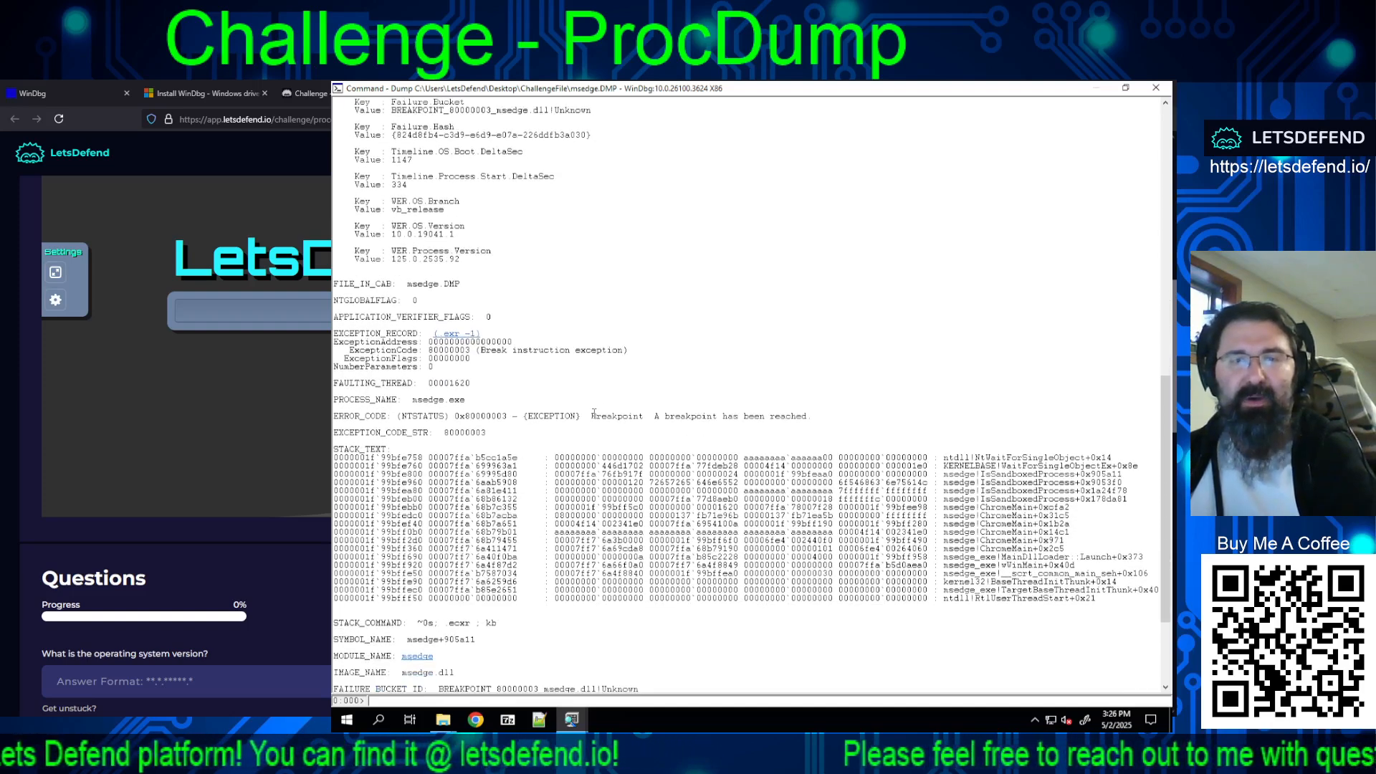
scroll(595, 412, down, 6)
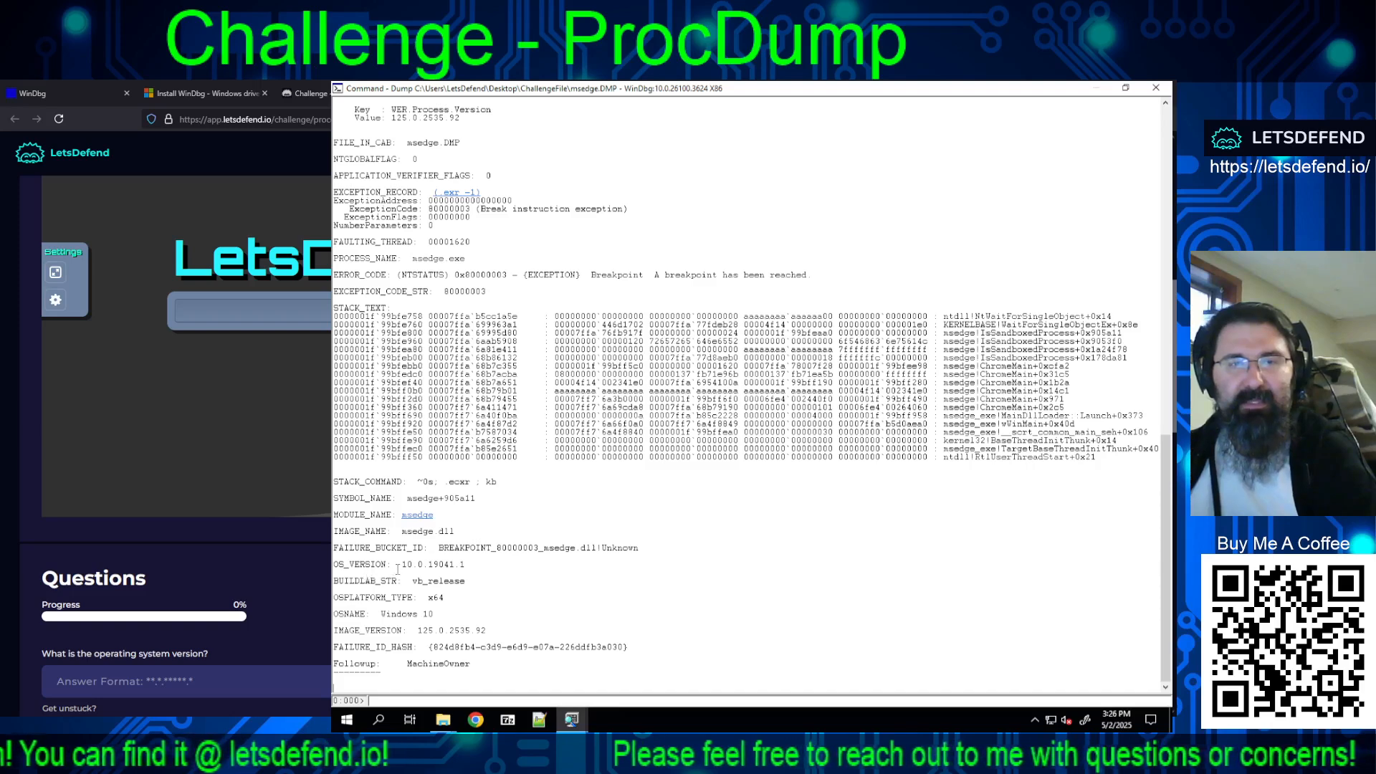
Step: Copy the OS_VERSION value from the msedge.DMP analysis and submit 10.0.19041.1 as the operating system version answer
drag(400, 565, 471, 566)
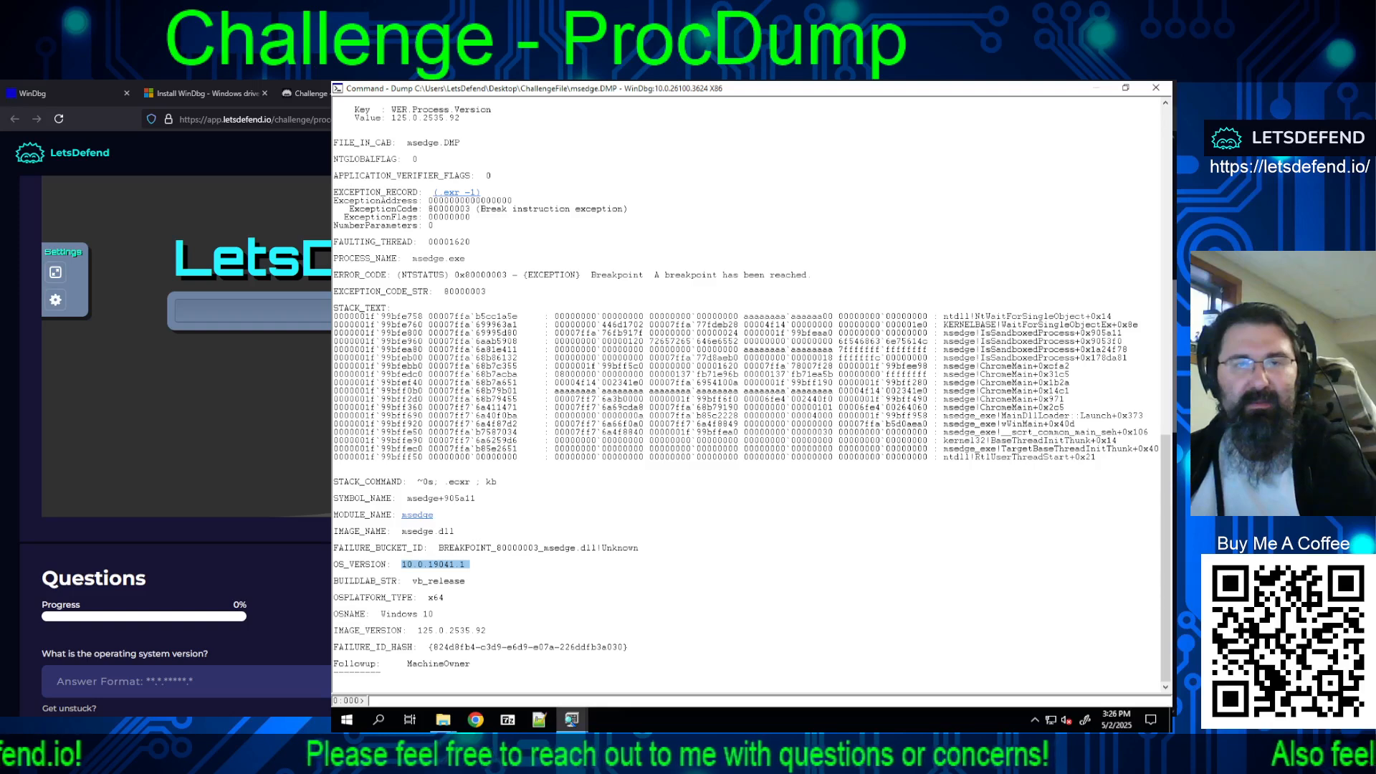
right_click(439, 564)
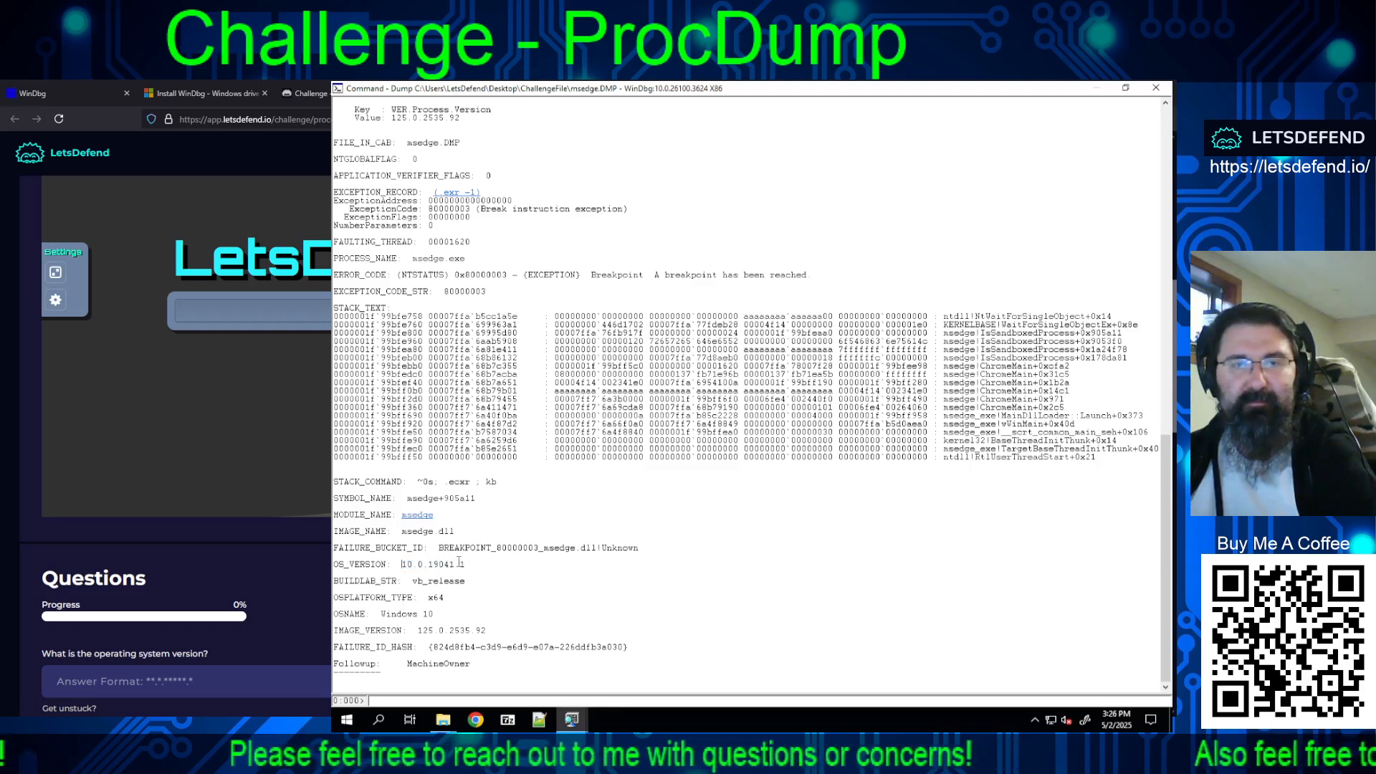
drag(466, 564, 402, 566)
key(ctrl+c)
right_click(406, 568)
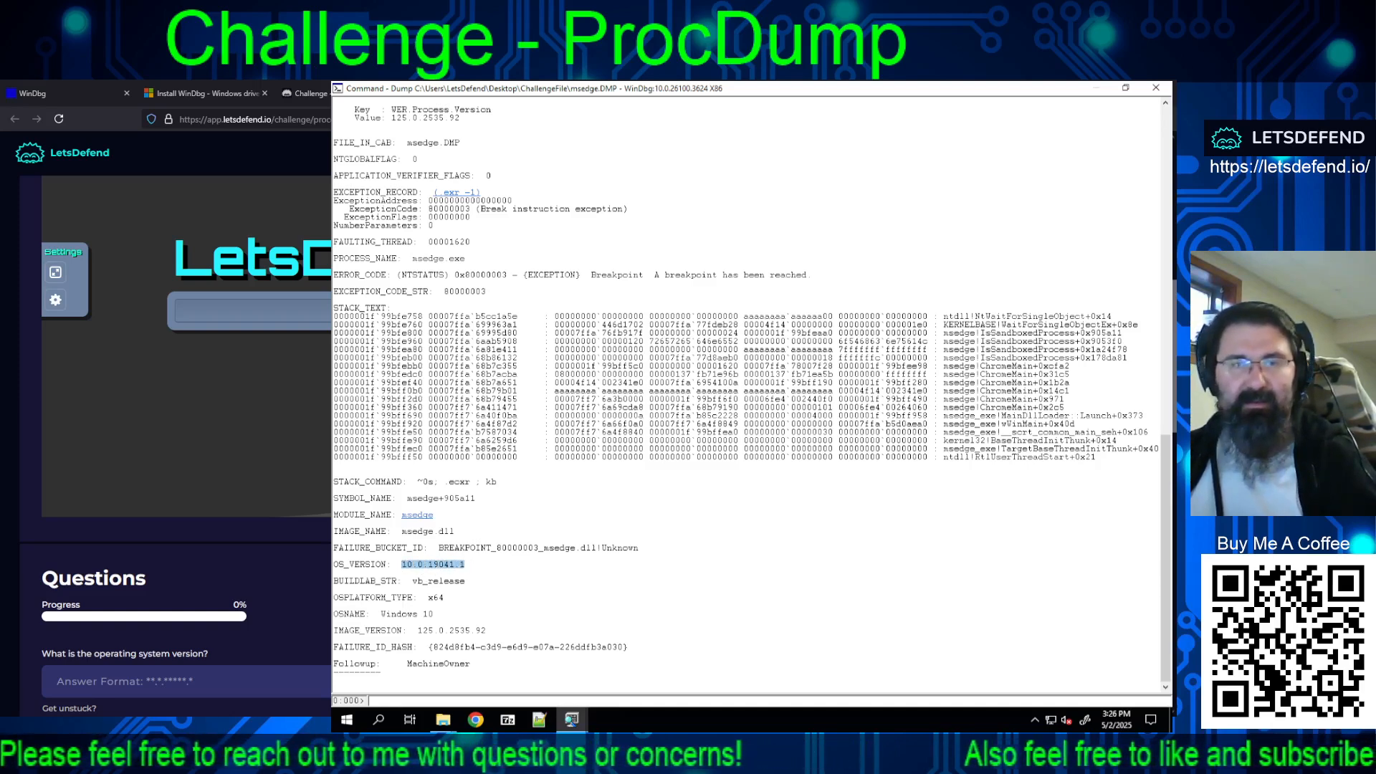
click(247, 680)
key(ctrl+v)
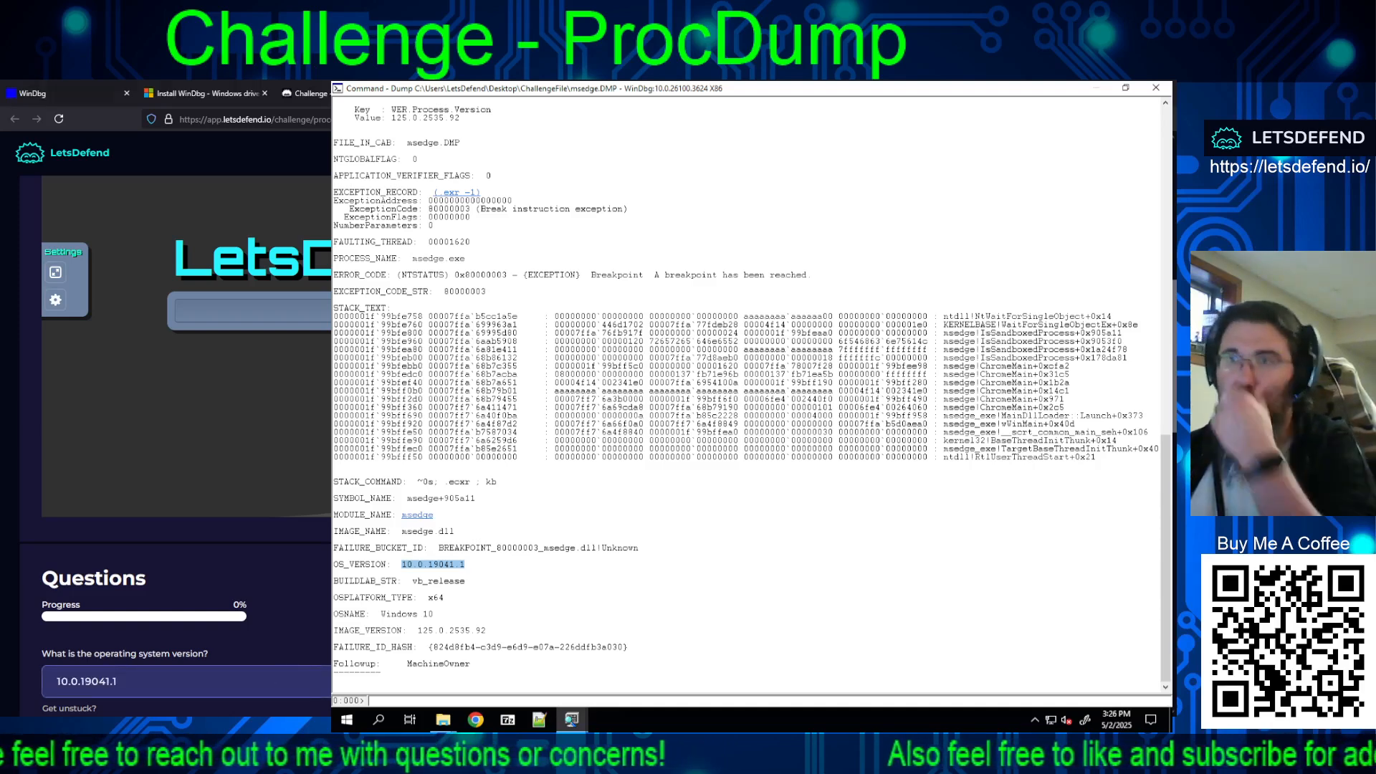
scroll(176, 430, down, 5)
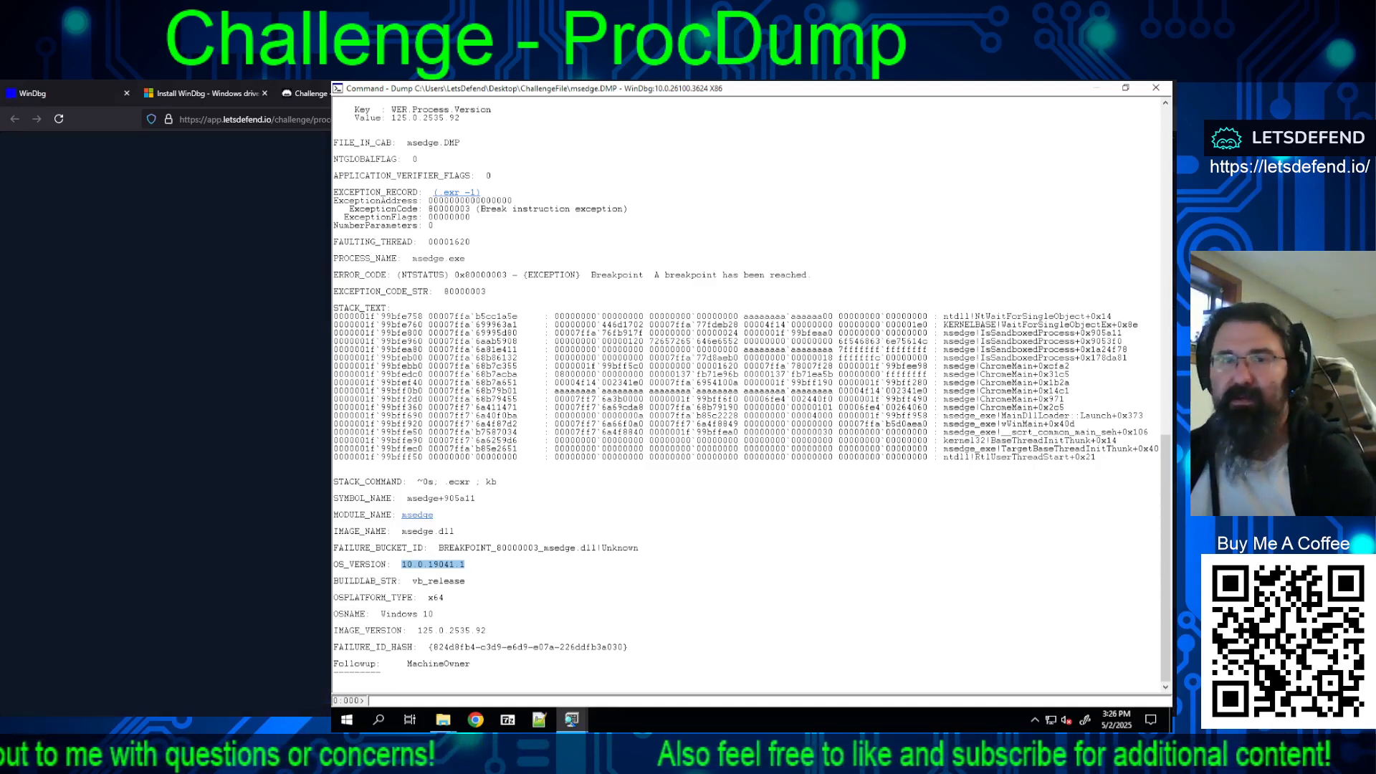
scroll(186, 430, down, 1)
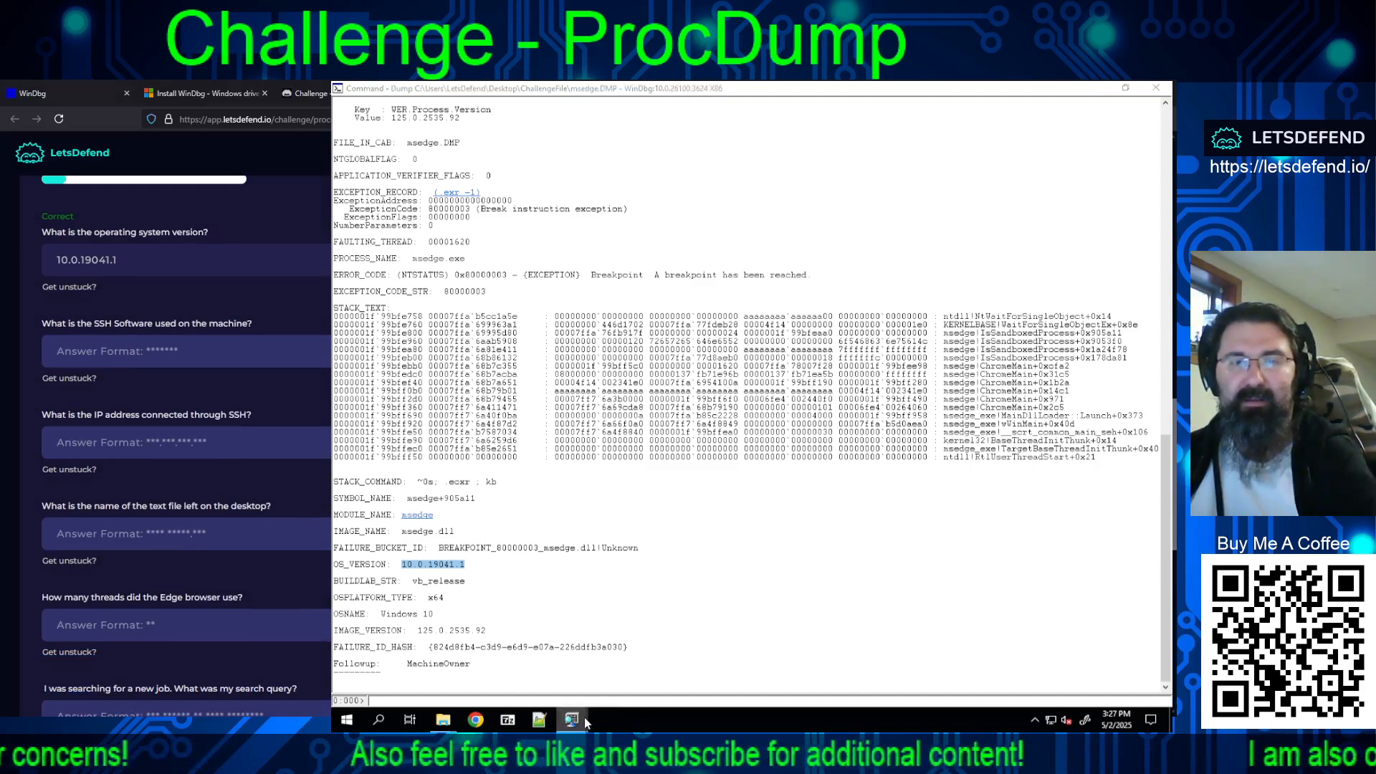
Step: Switch to the WinDbg window for sshd.DMP and examine its !analyze -v output, including the OS version and module name
mouse_move(583, 717)
click(790, 664)
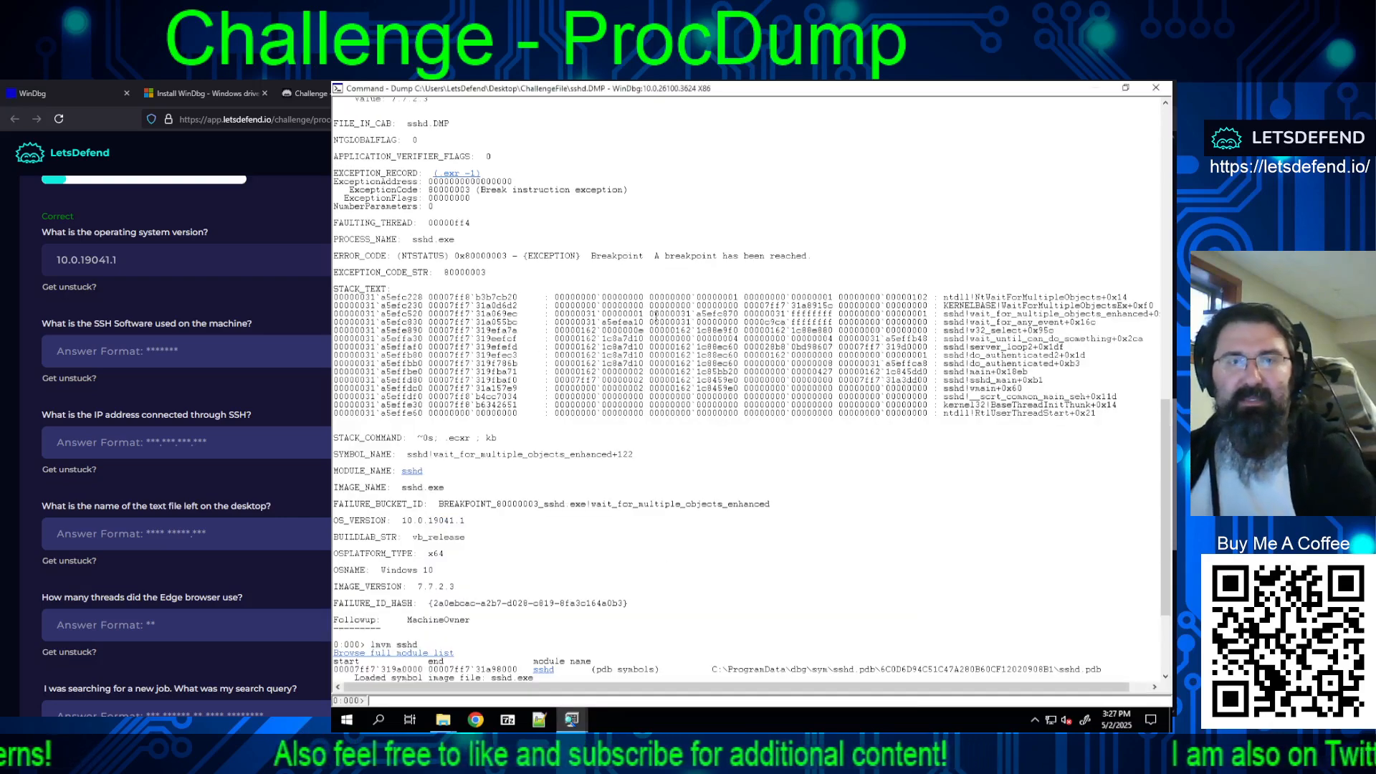
scroll(514, 263, up, 4)
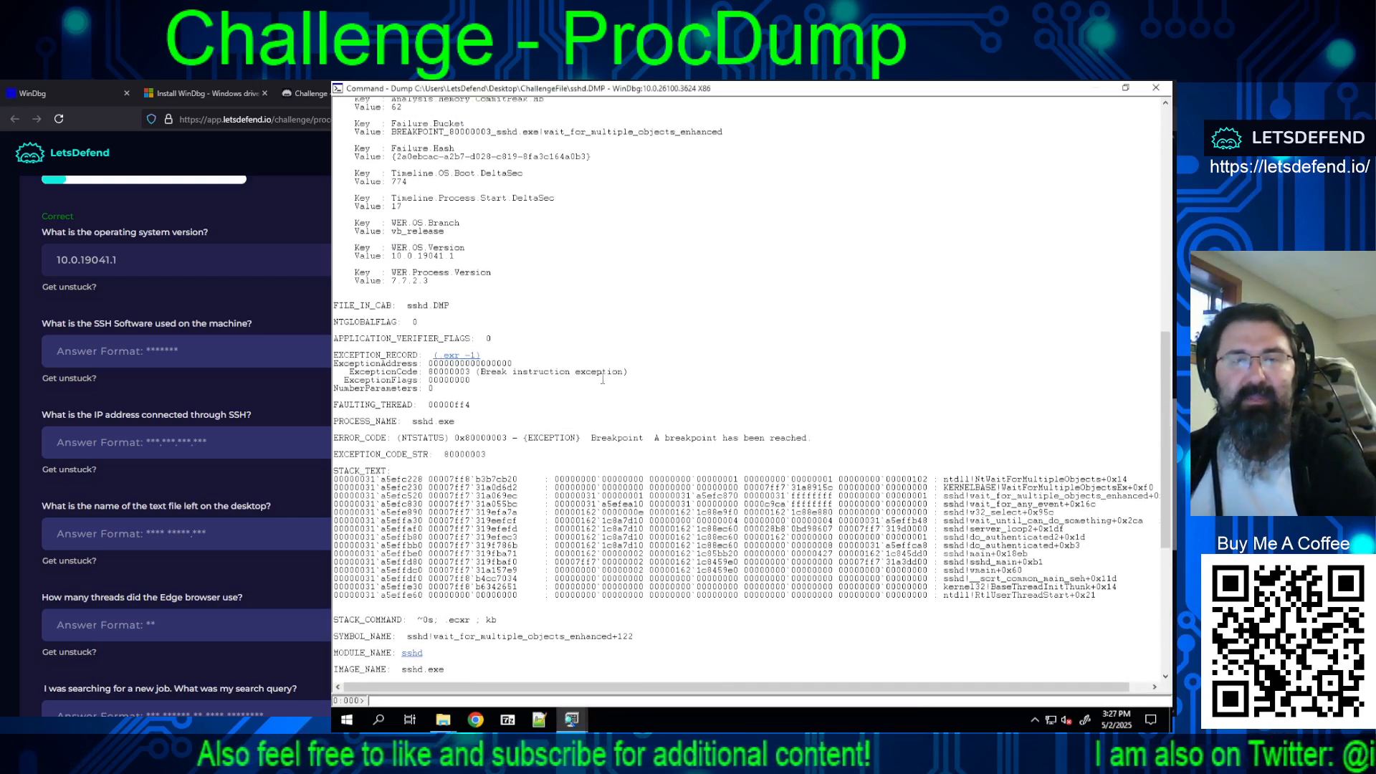
scroll(521, 279, up, 20)
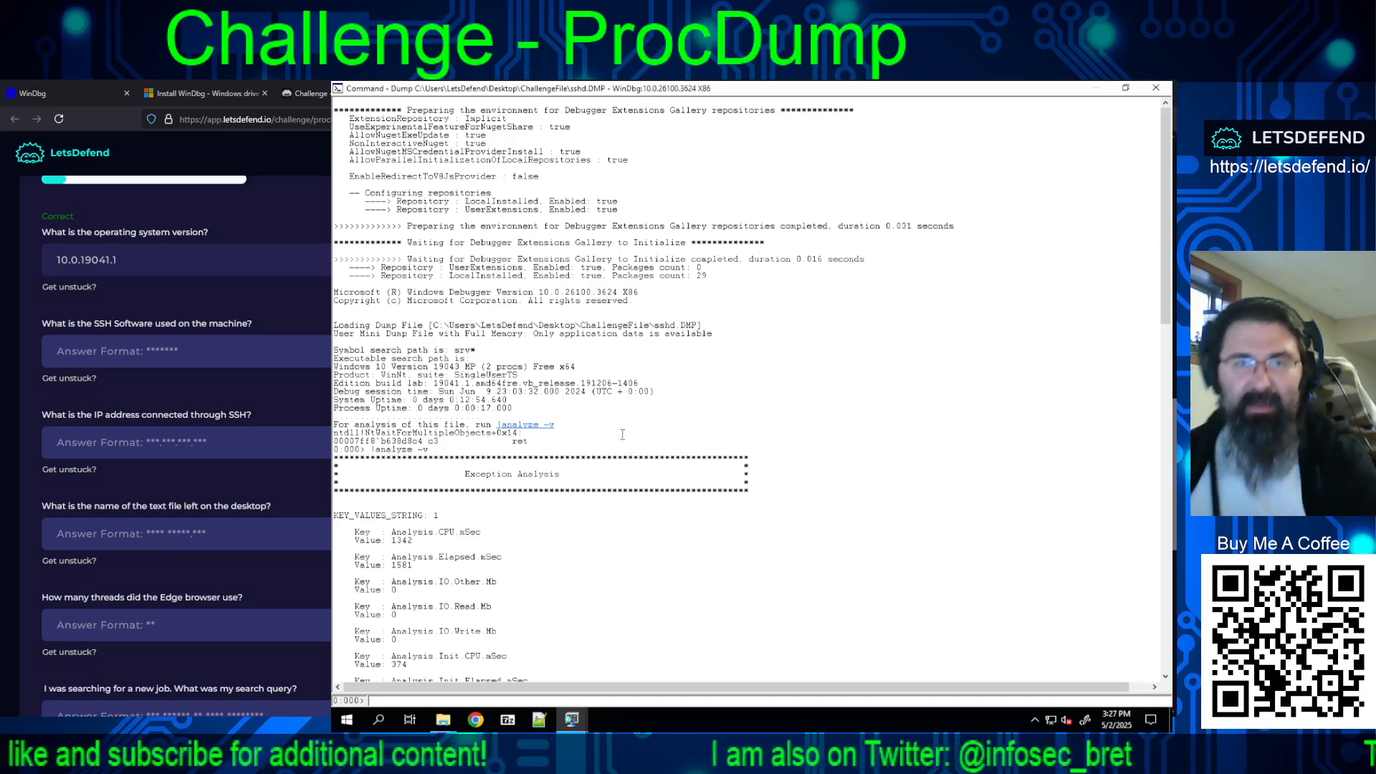
scroll(572, 405, down, 15)
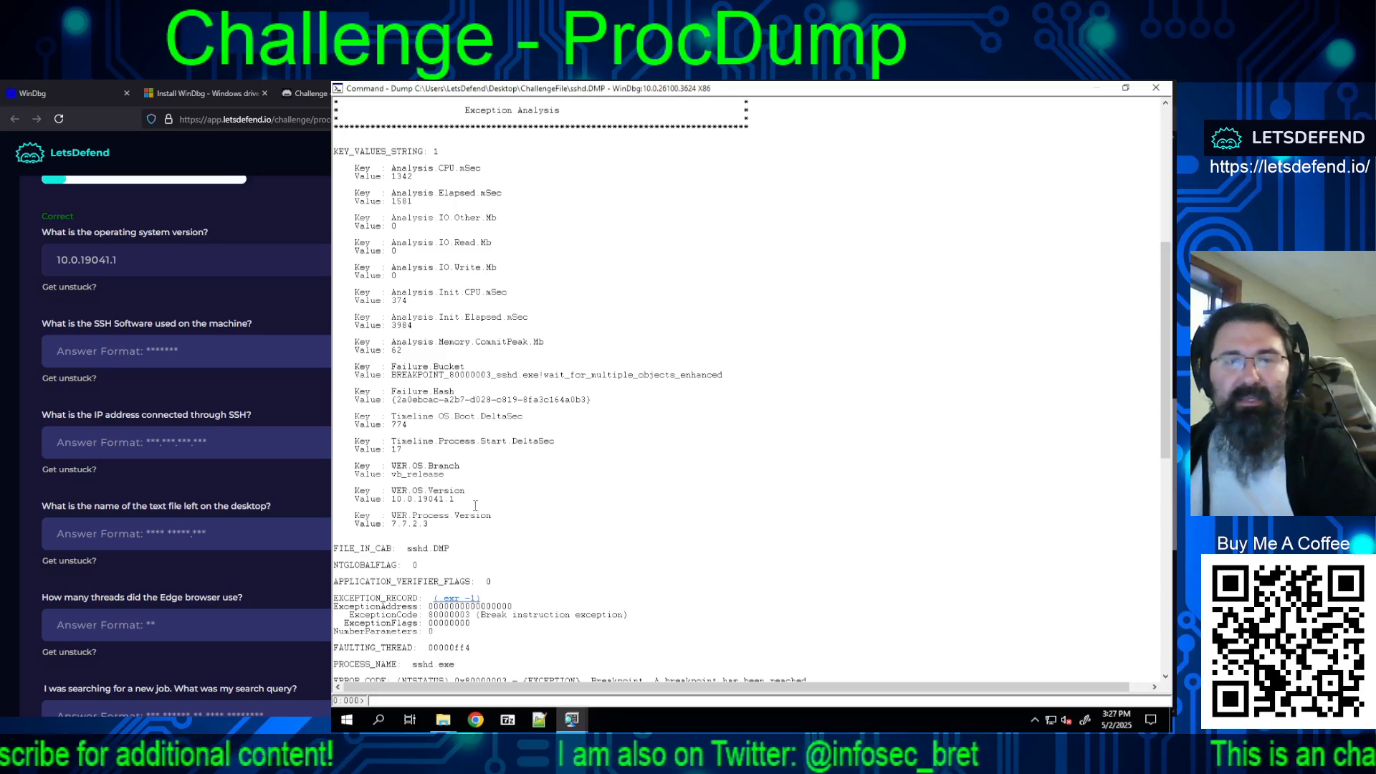
drag(454, 499, 392, 500)
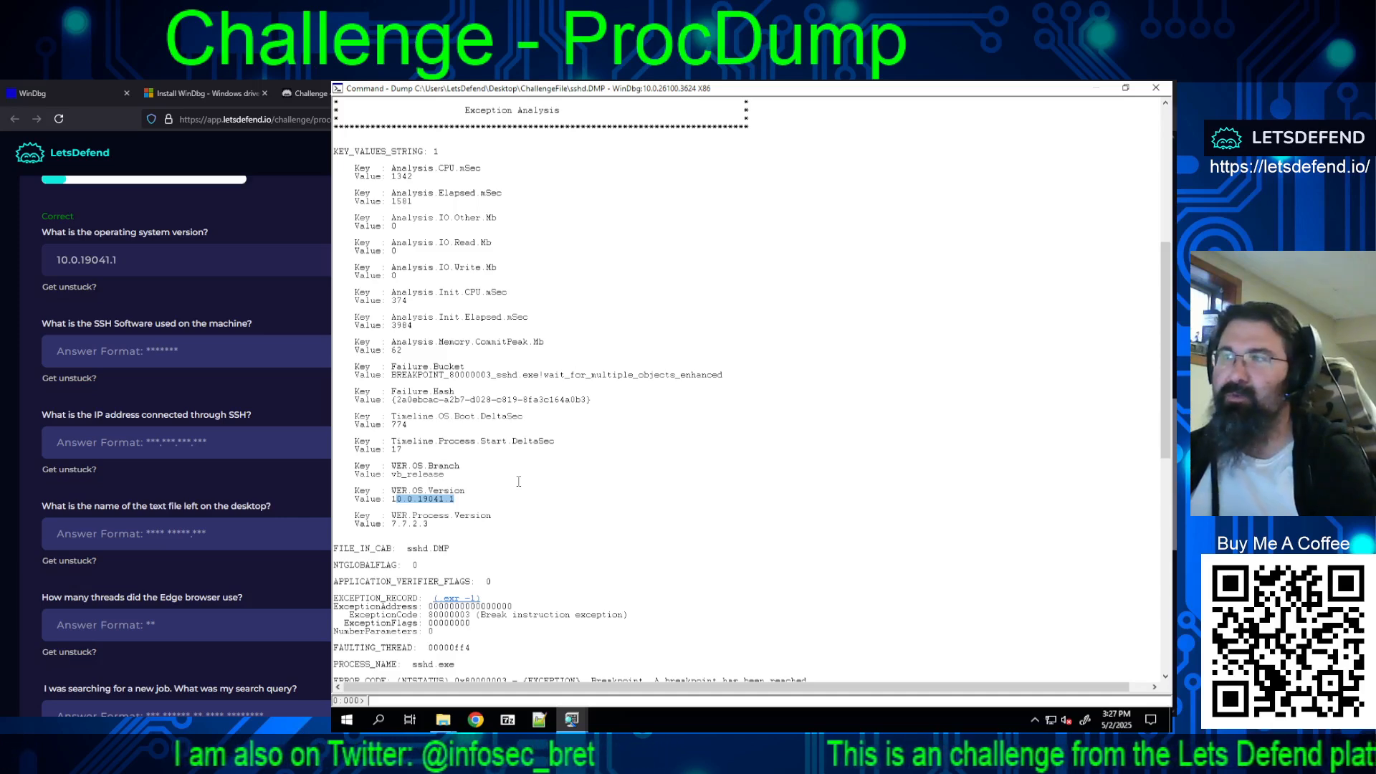
scroll(519, 482, down, 5)
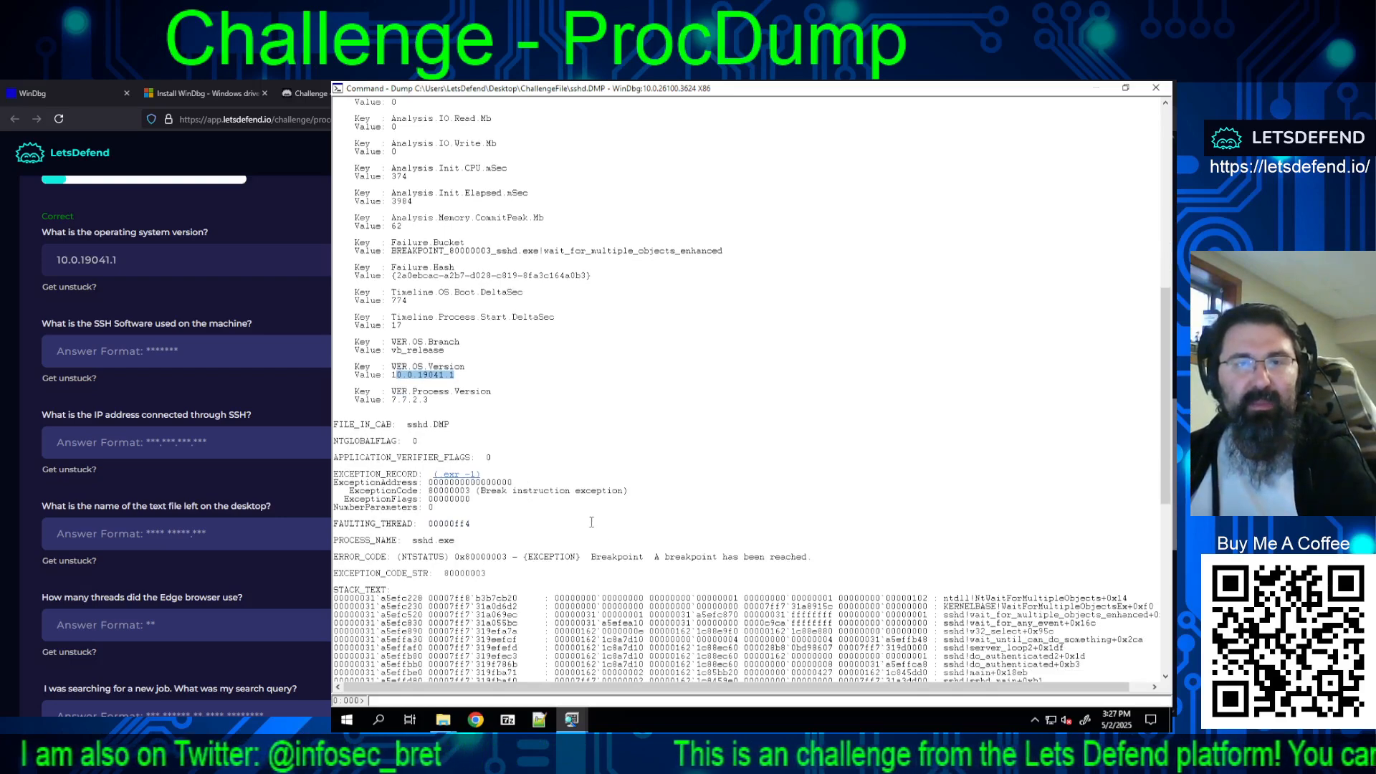
scroll(592, 523, down, 6)
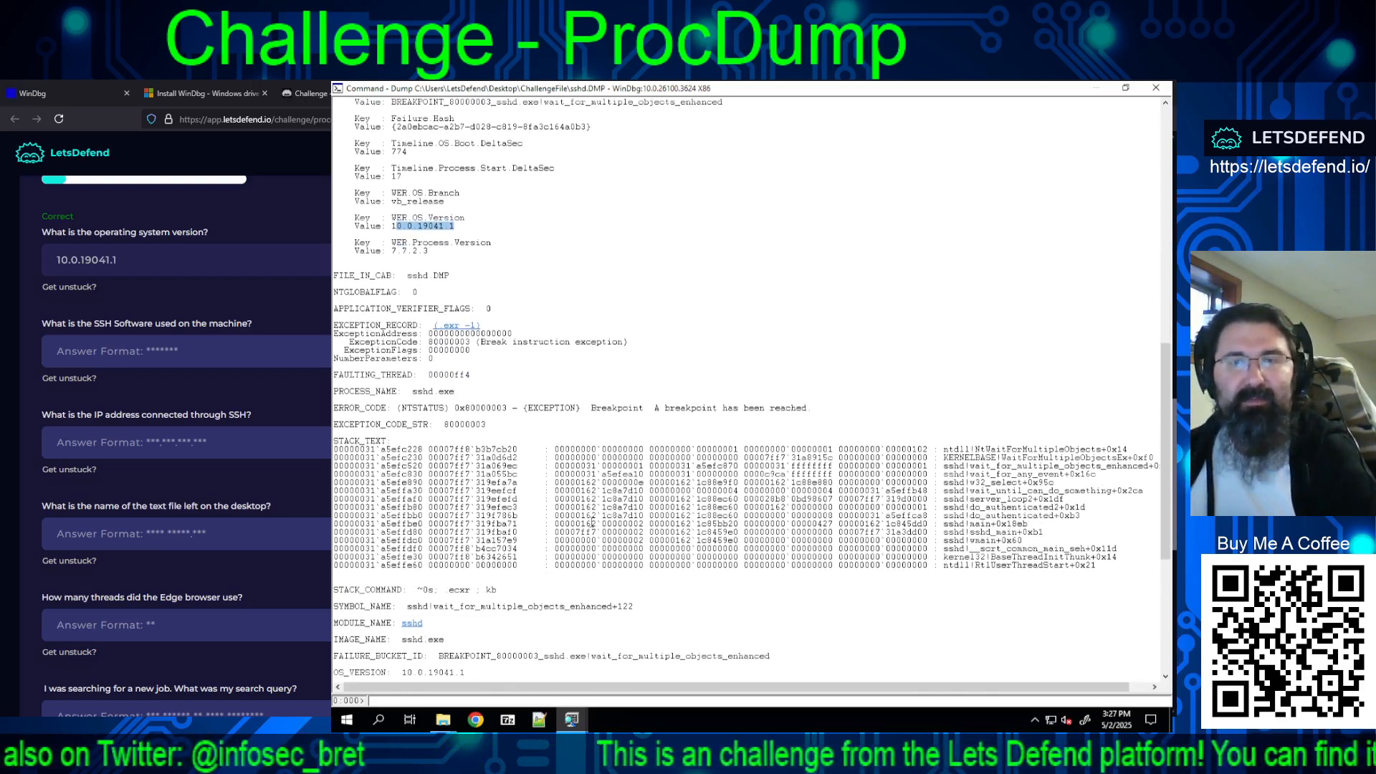
scroll(592, 524, down, 4)
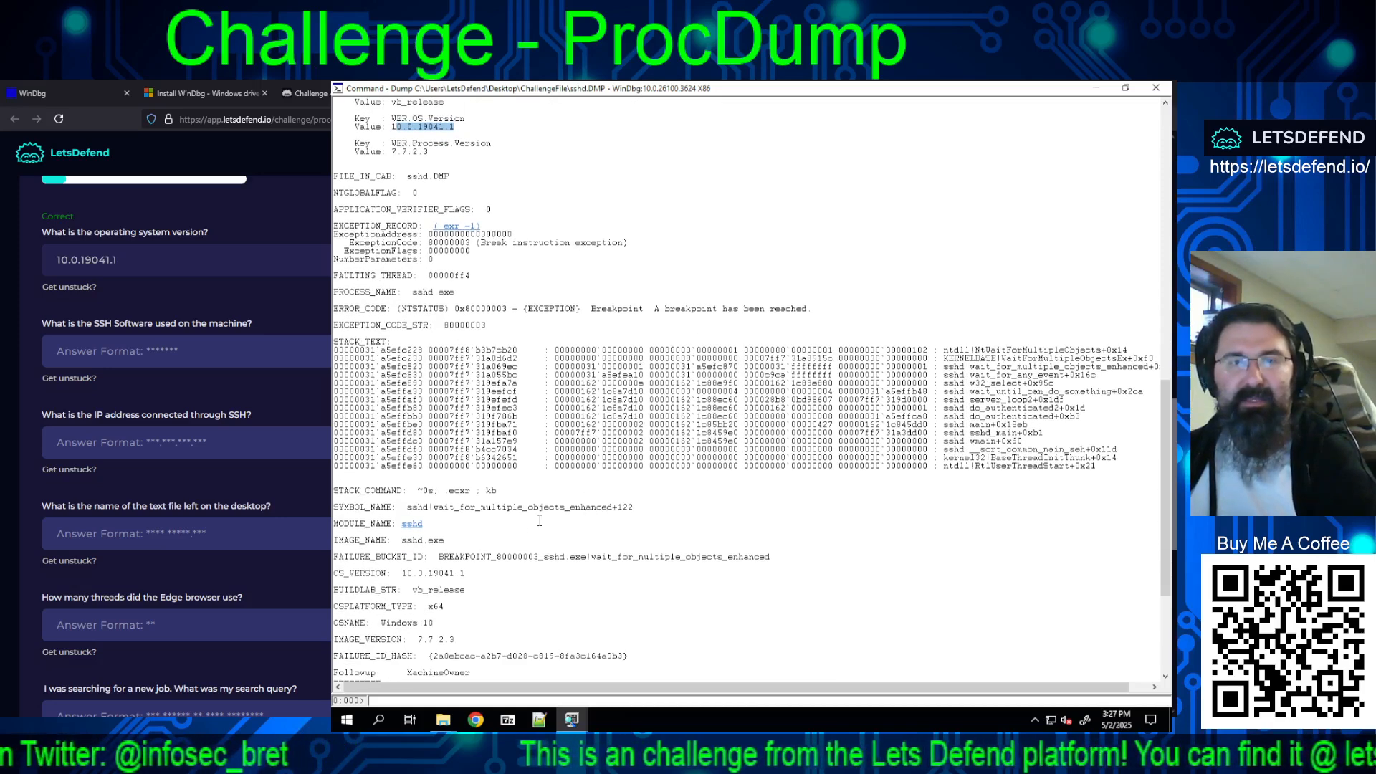
Step: Display the sshd module details, select its product name, and submit openssh as the SSH software answer
click(413, 525)
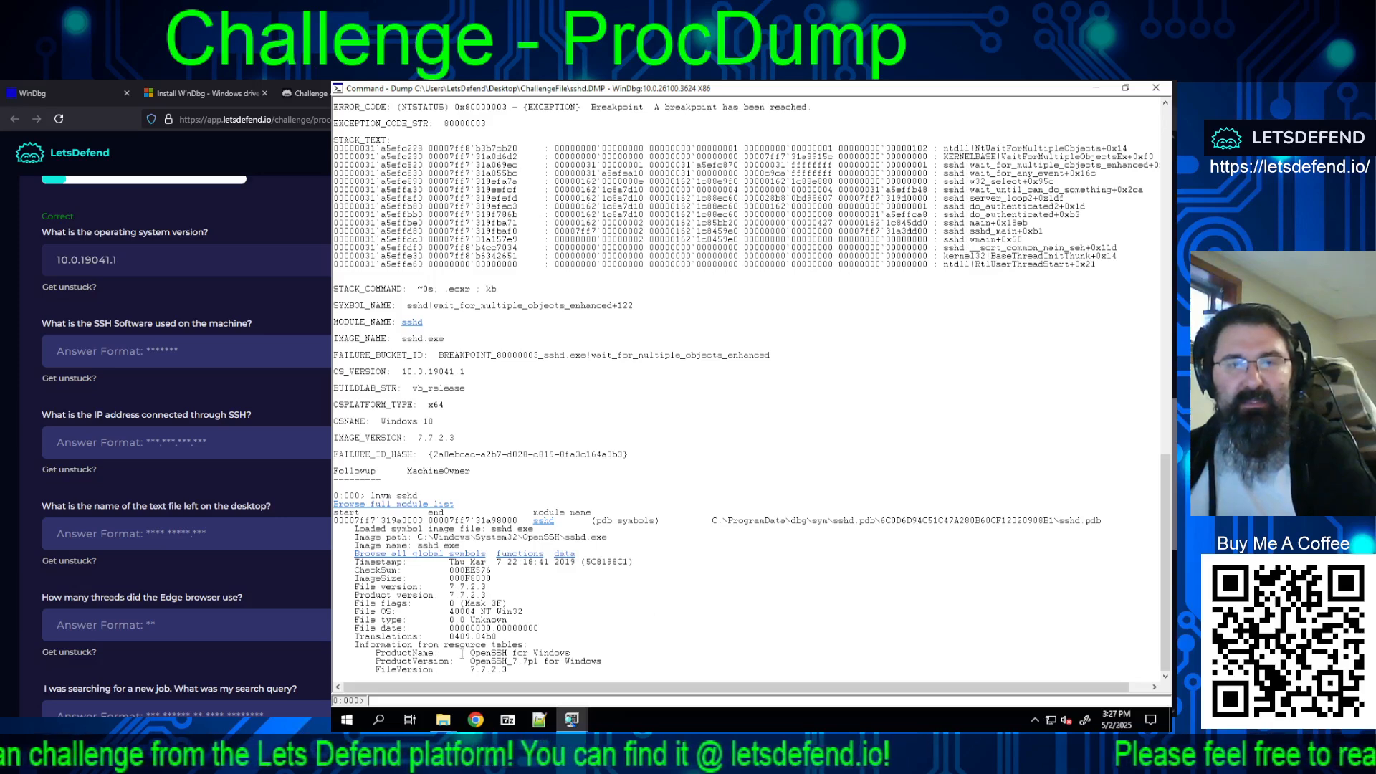
drag(471, 653, 575, 654)
click(240, 352)
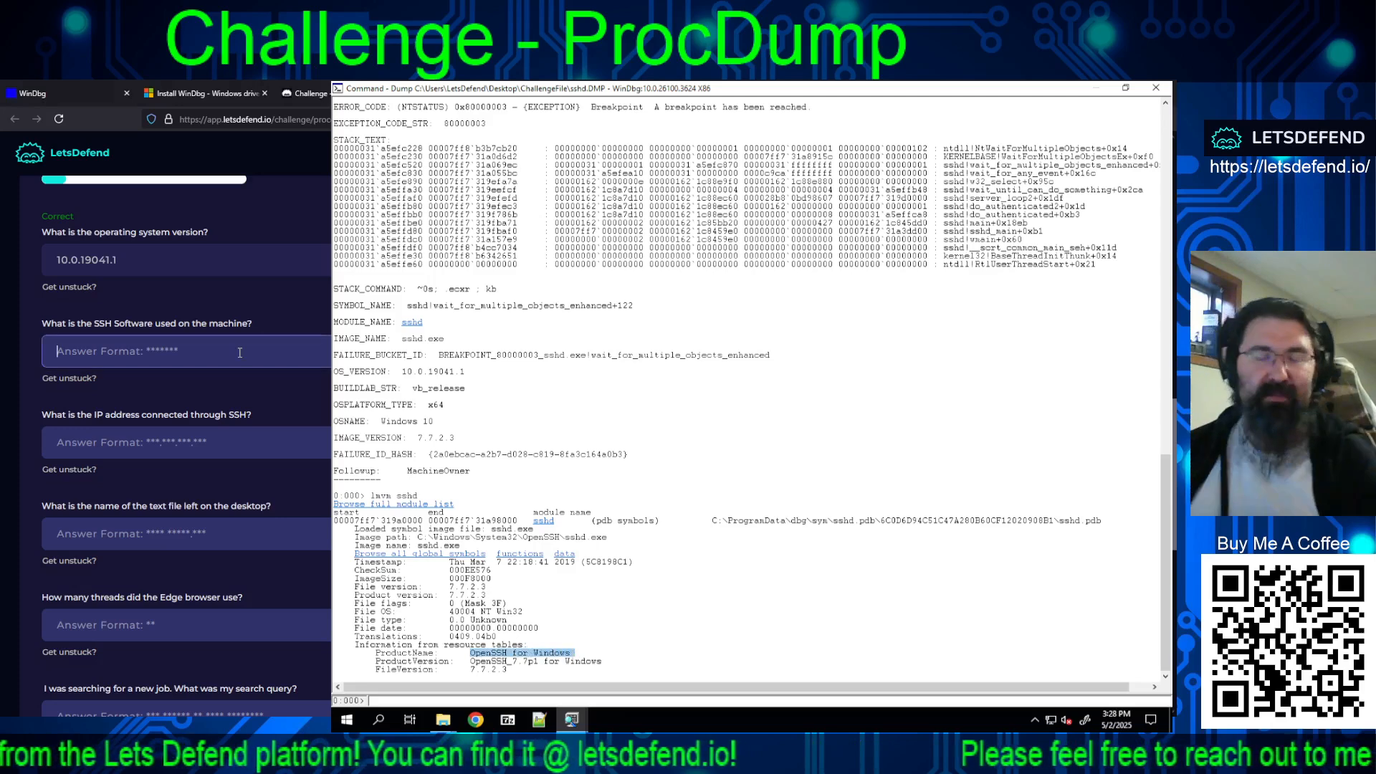
text(openssh)
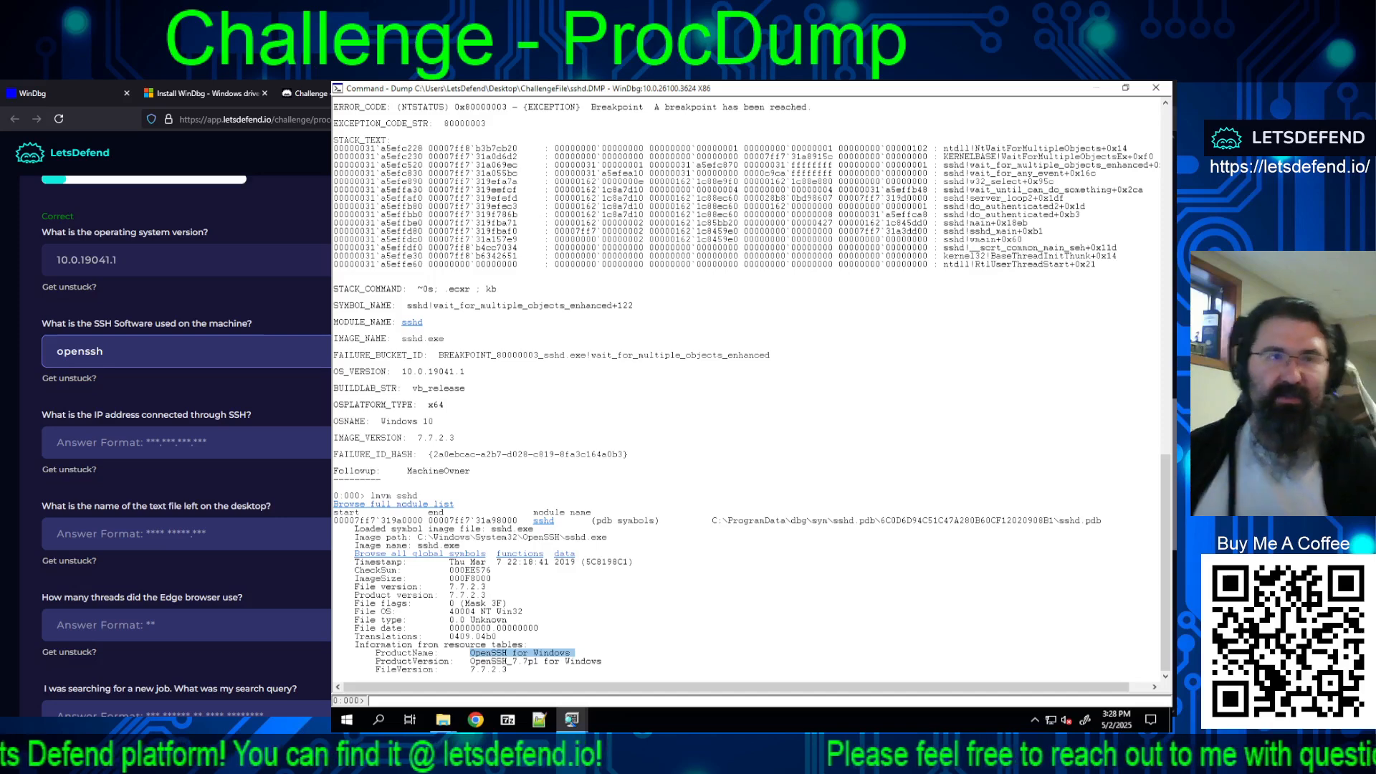
key(Return)
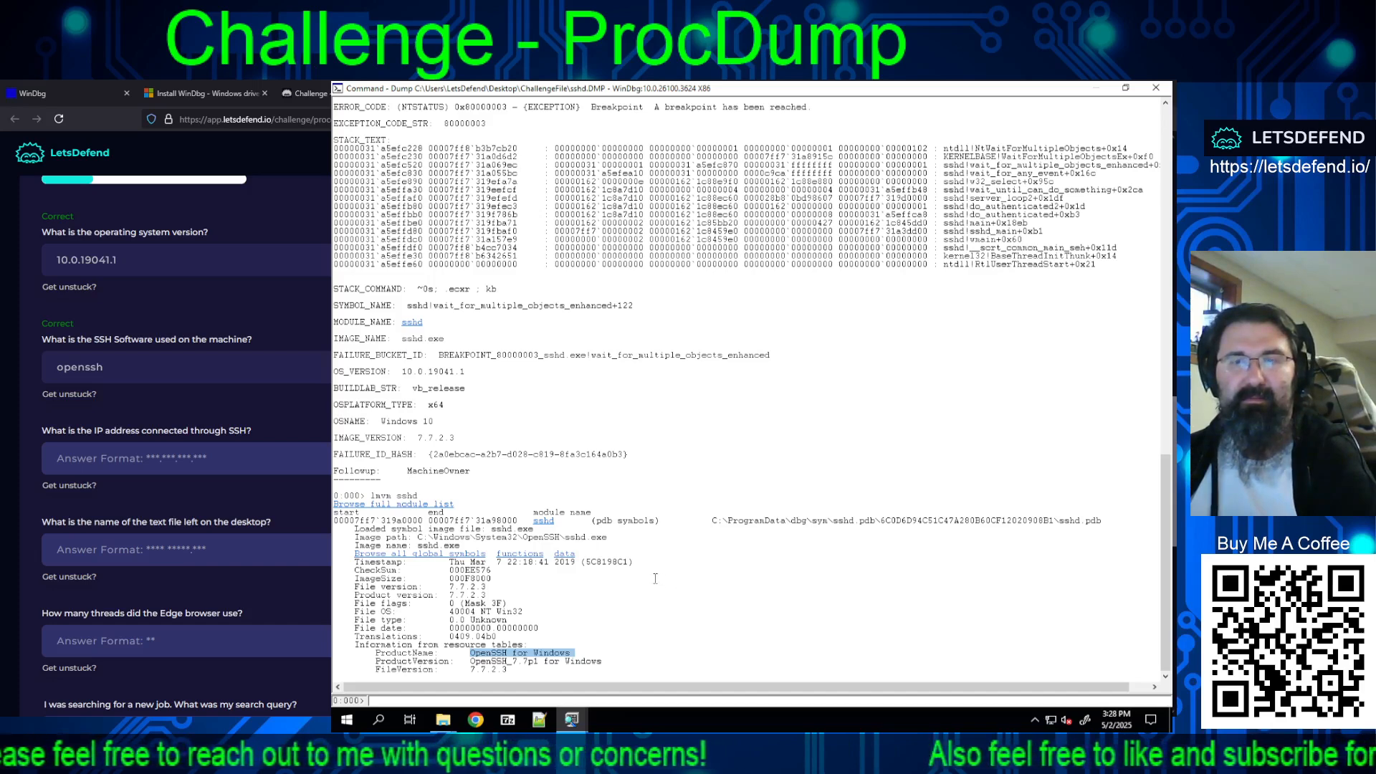
Step: List the full details of every module loaded in sshd.DMP and go back to the beginning of the lmDv output
click(420, 506)
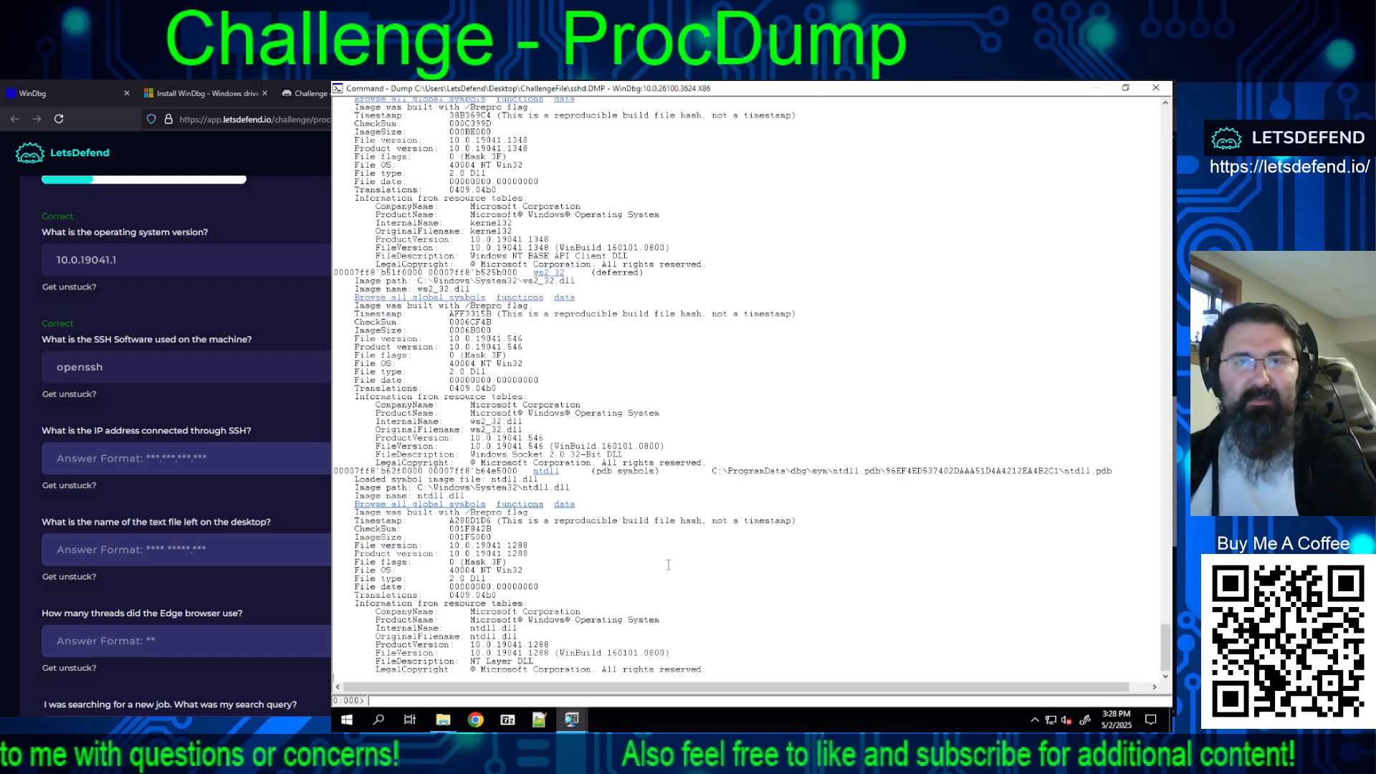
scroll(648, 547, up, 15)
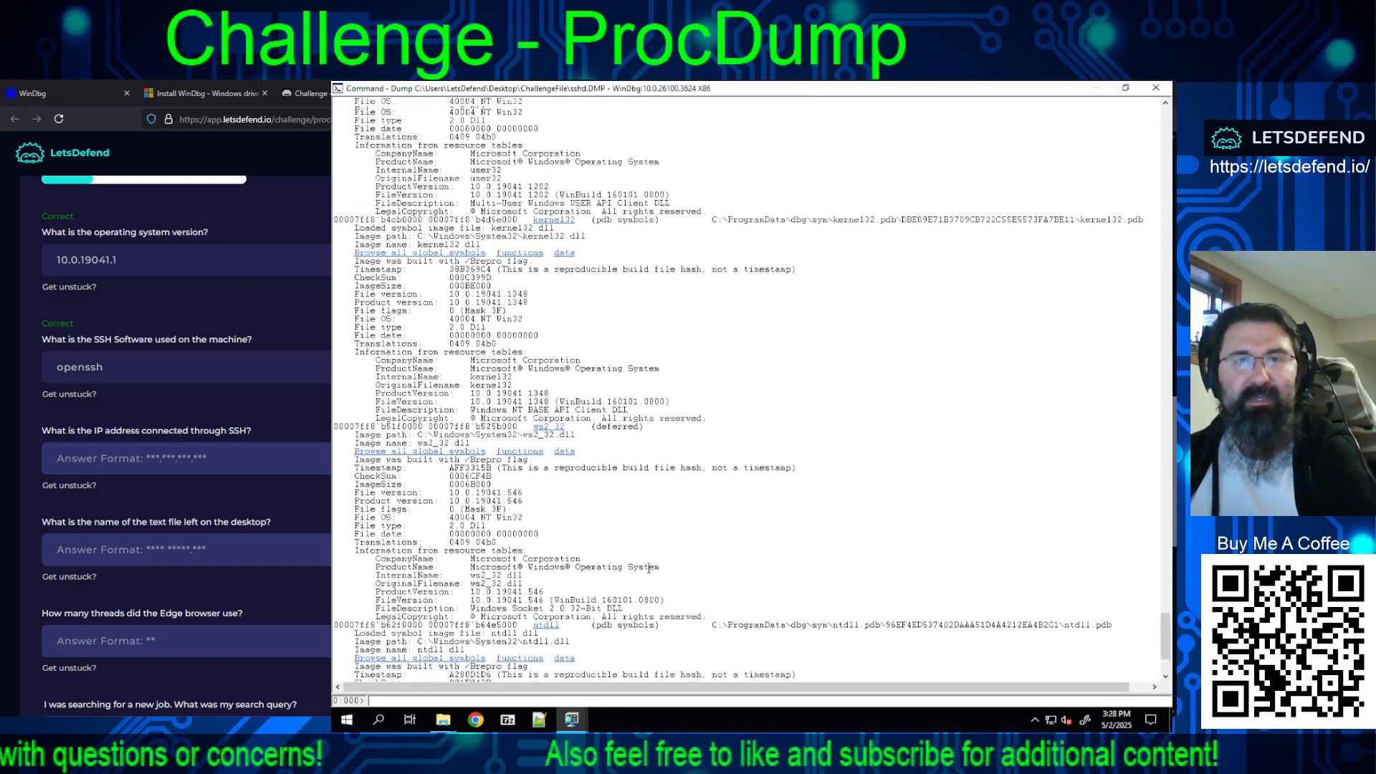
scroll(649, 568, up, 20)
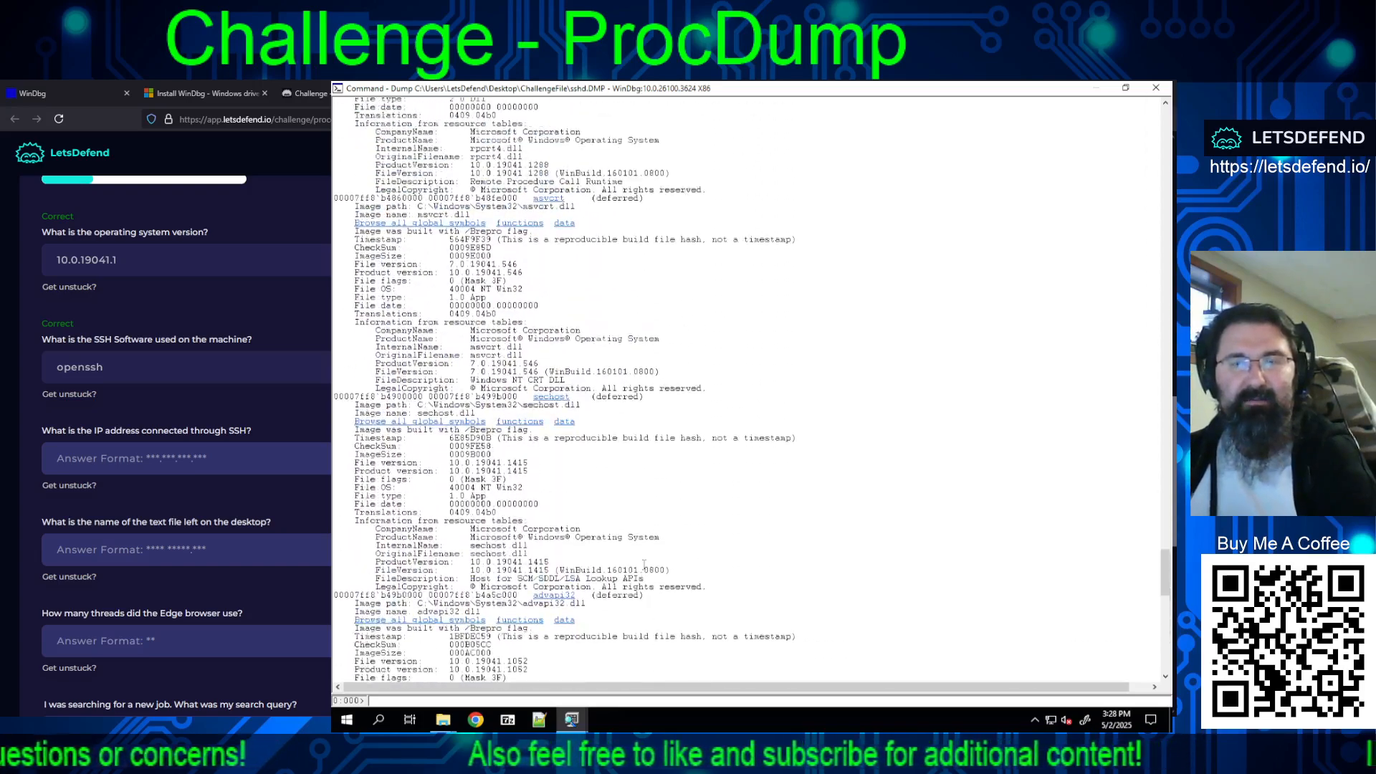
scroll(640, 555, up, 20)
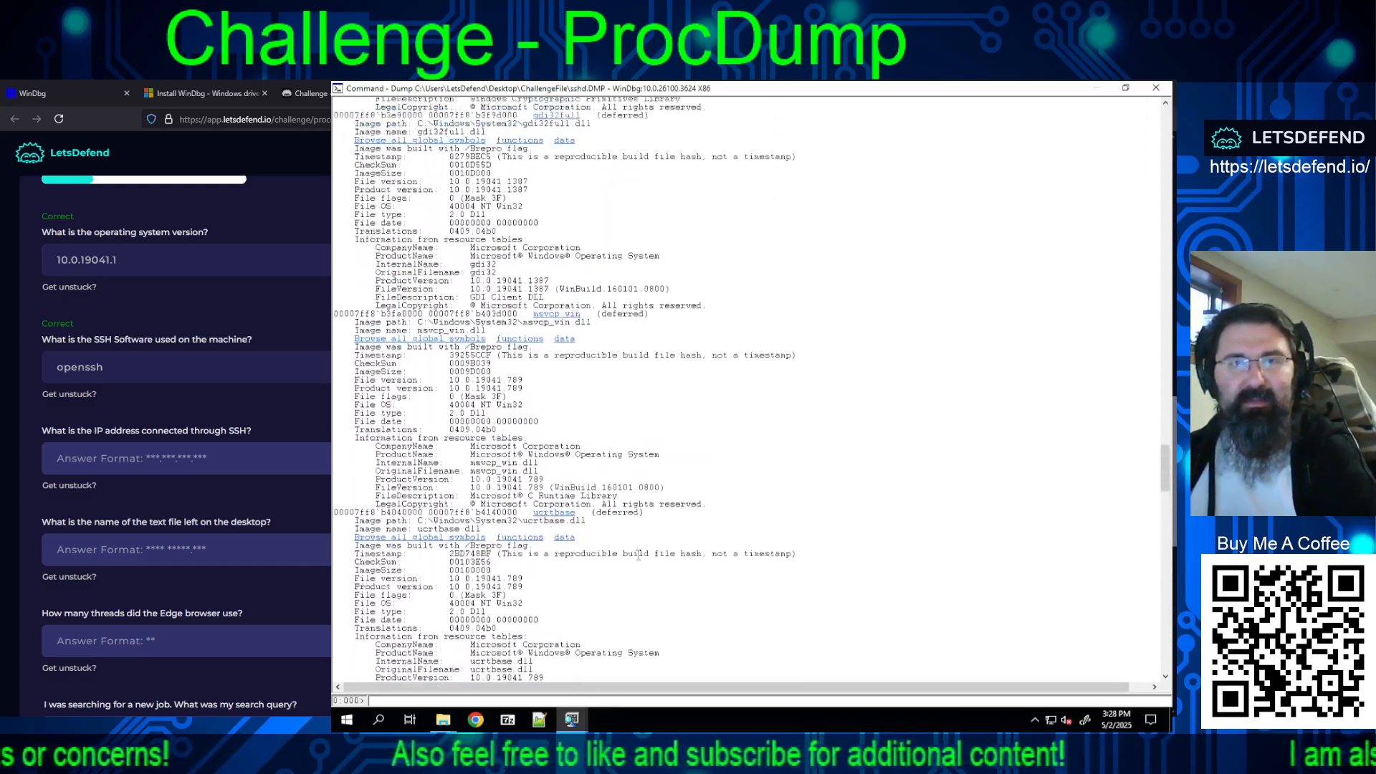
scroll(638, 551, up, 20)
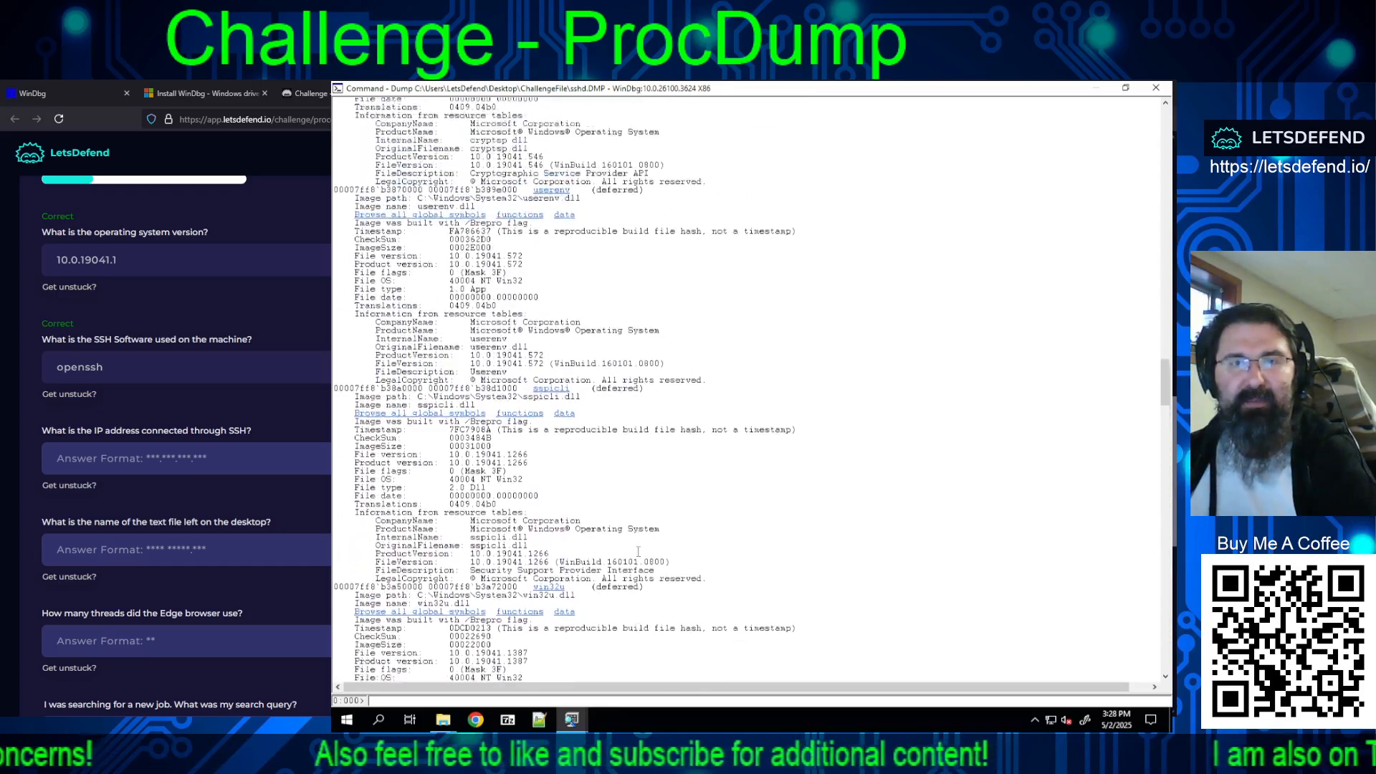
scroll(638, 551, up, 20)
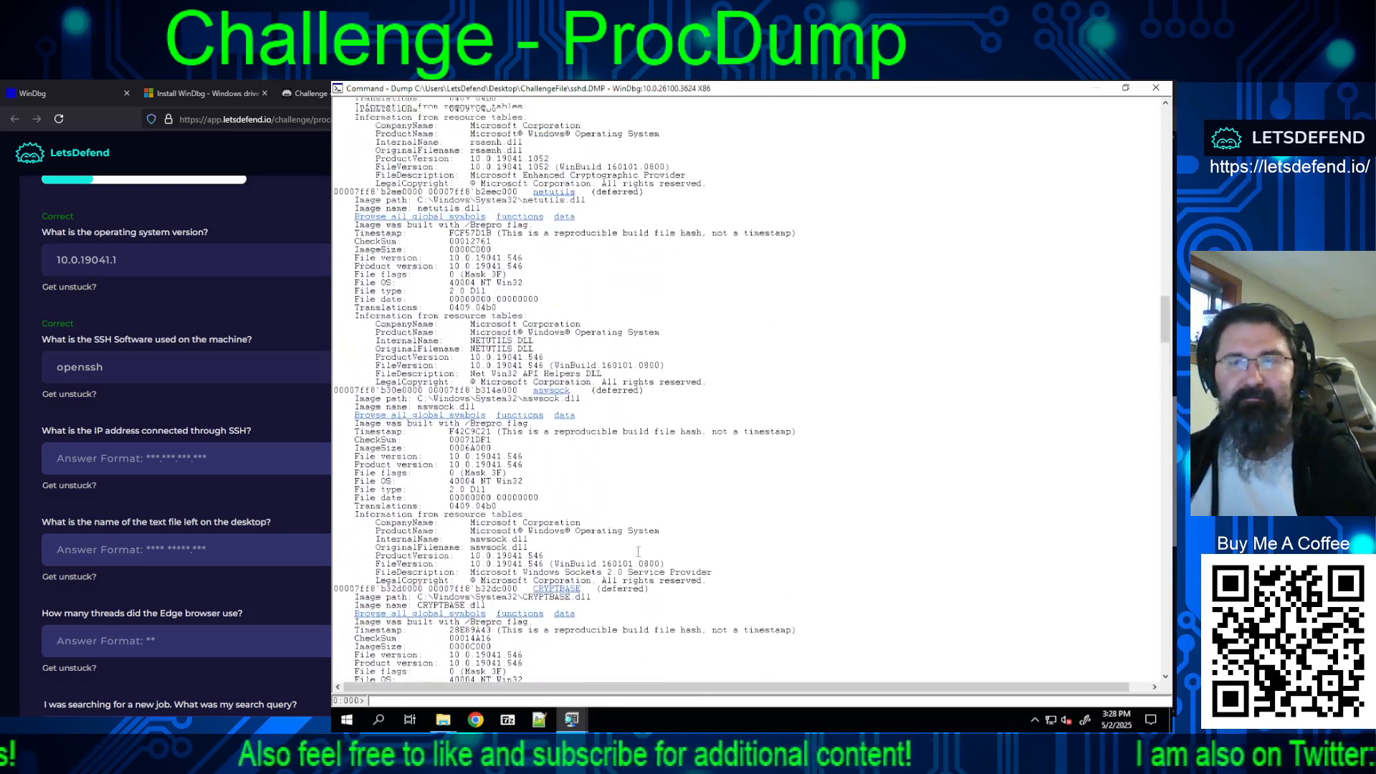
scroll(638, 551, up, 20)
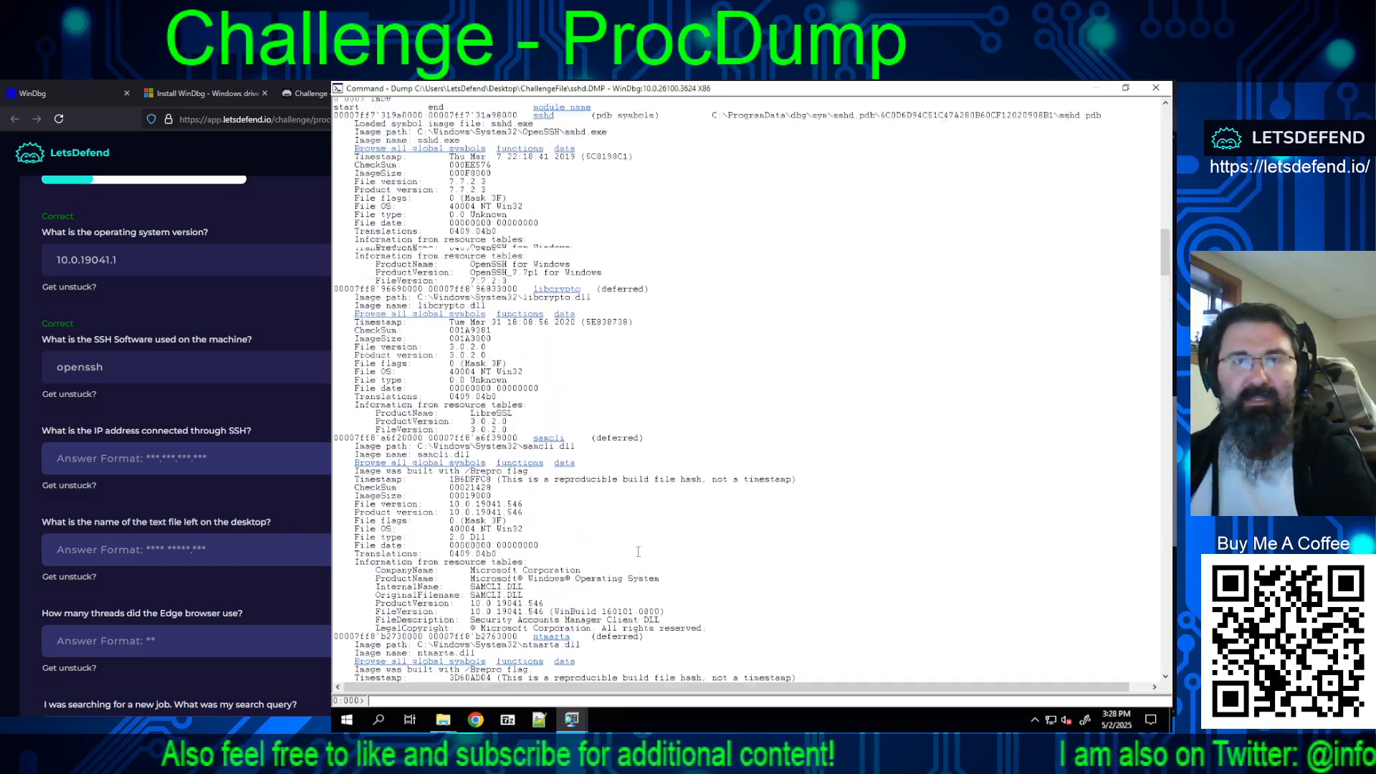
scroll(638, 551, up, 6)
scroll(639, 542, down, 14)
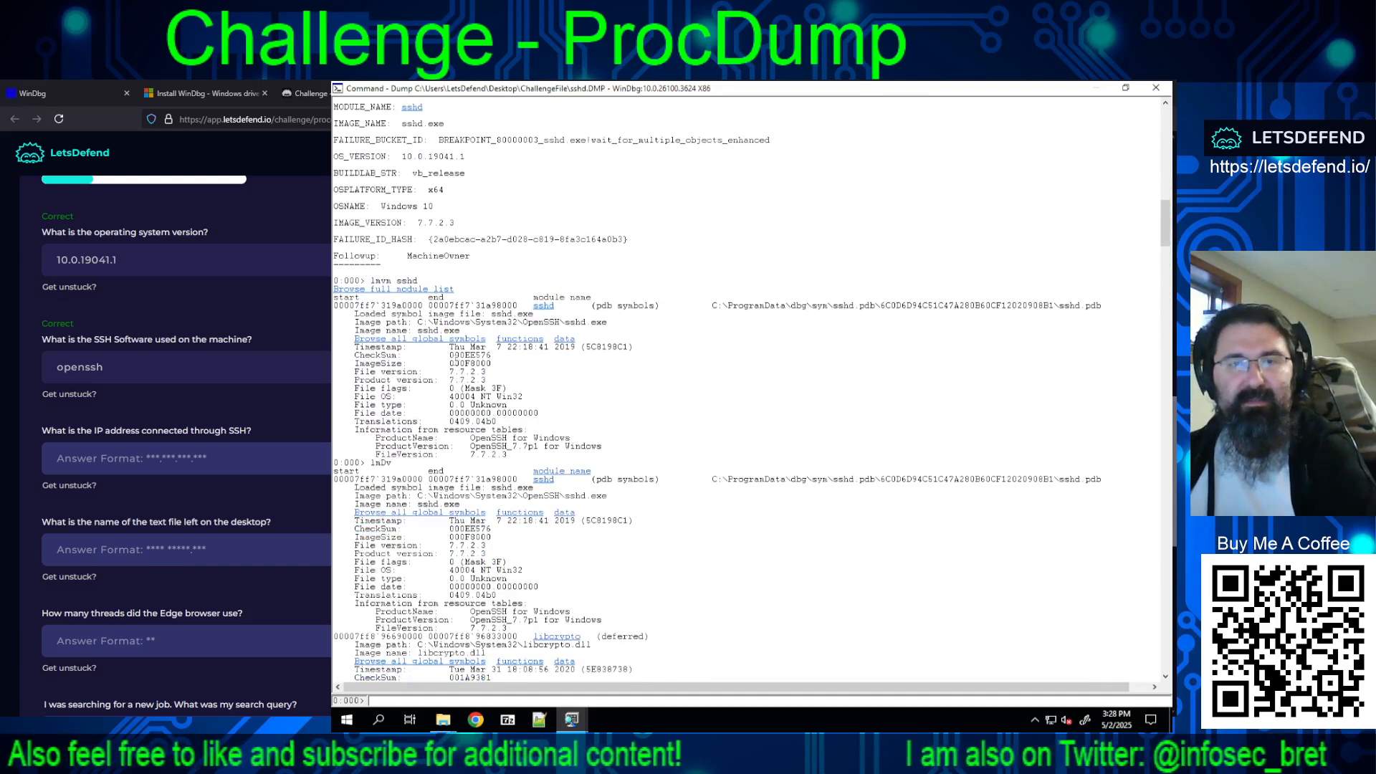
Step: Examine the lmDv module entries from sshd through ntdll for clues to the IP address connected through SSH
scroll(466, 394, down, 2)
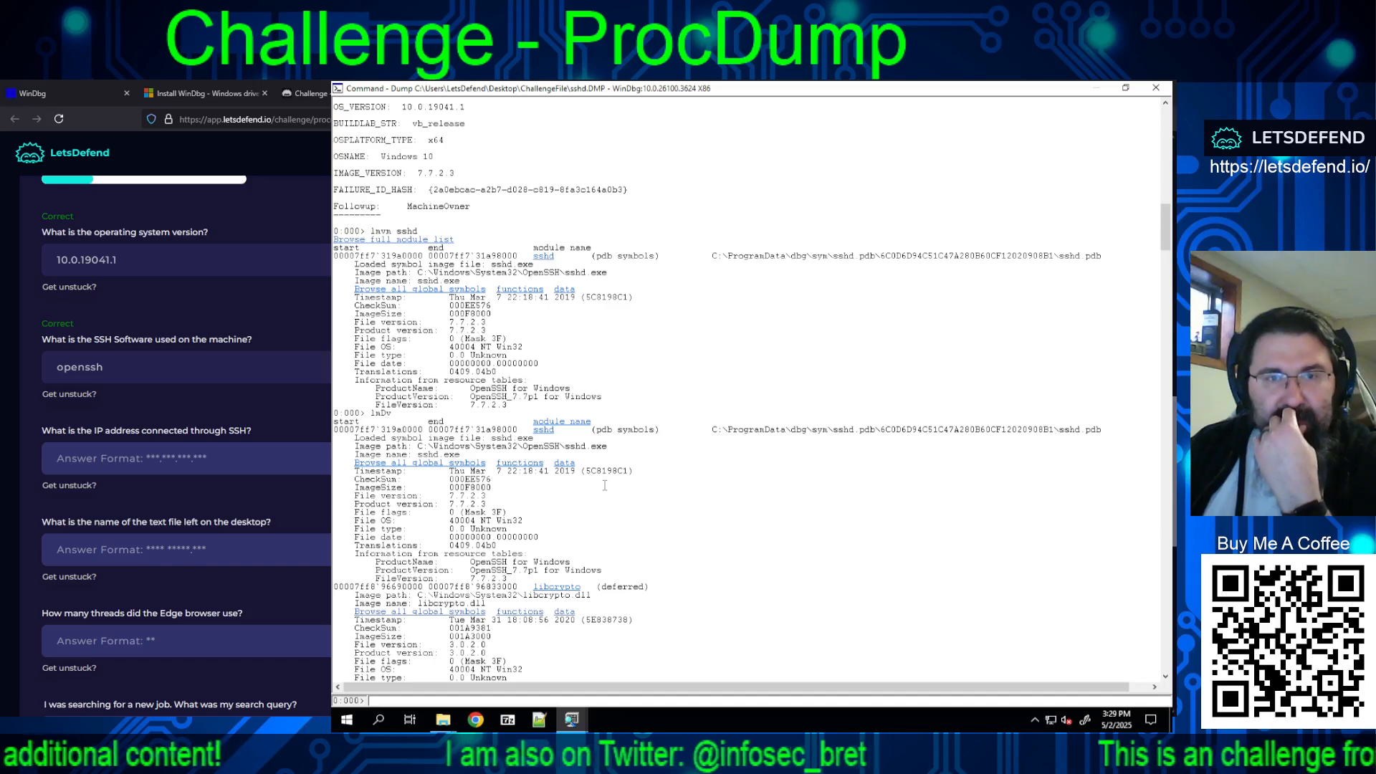
scroll(605, 485, down, 5)
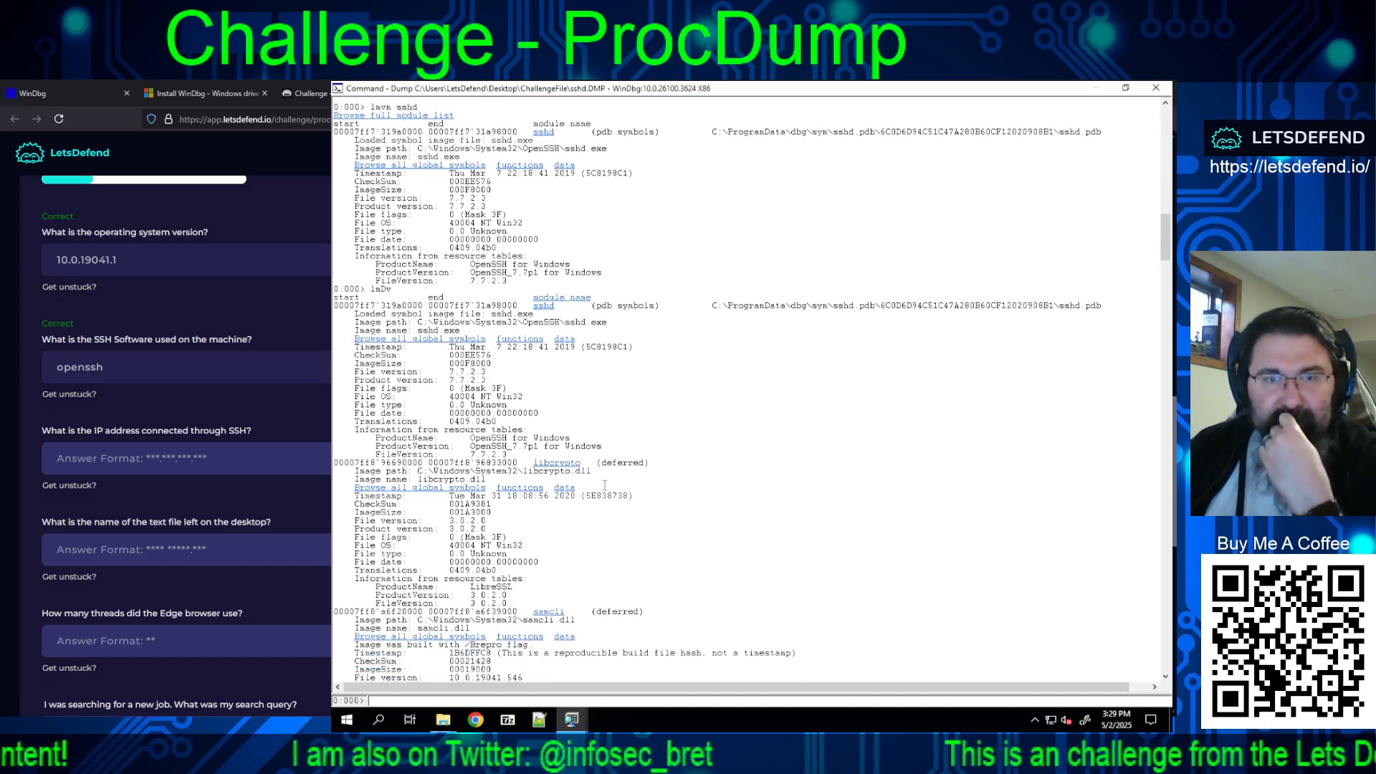
scroll(605, 485, down, 5)
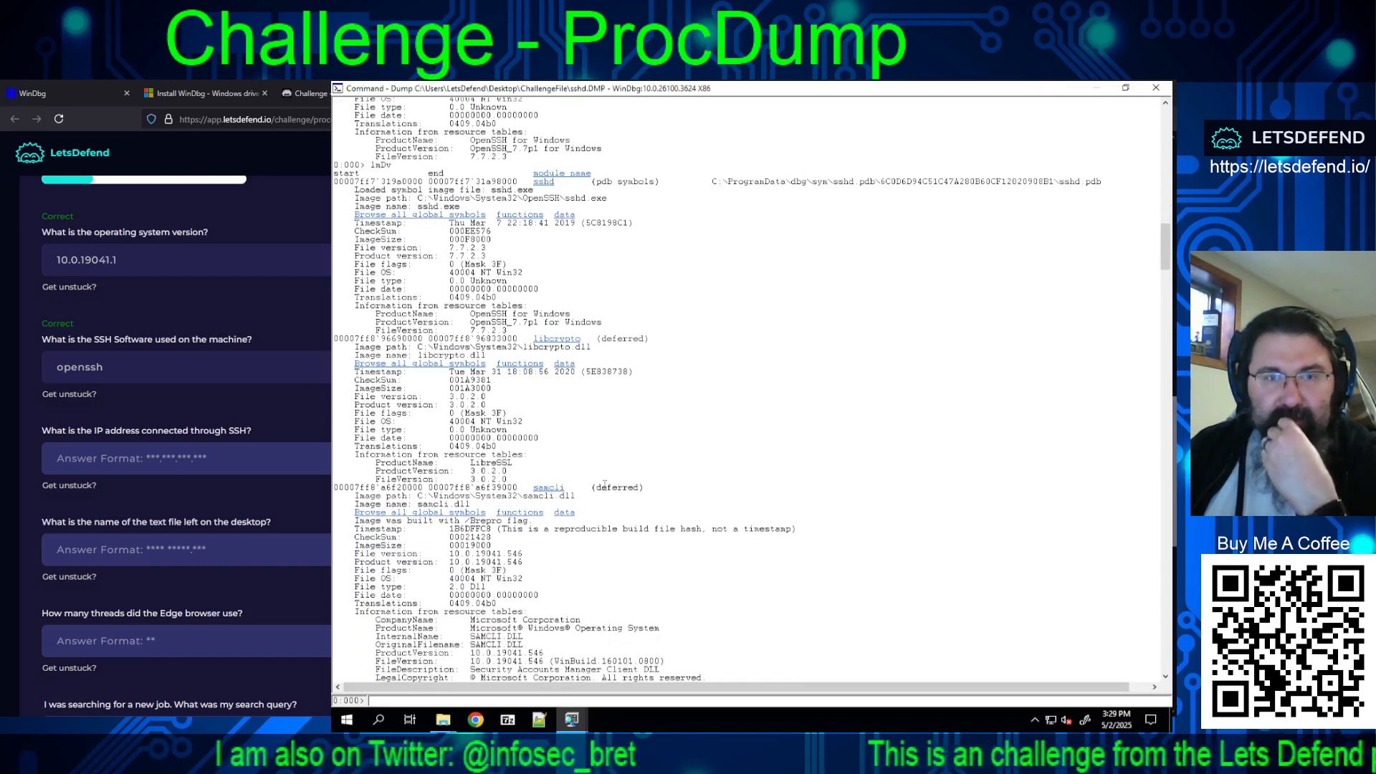
scroll(677, 492, down, 4)
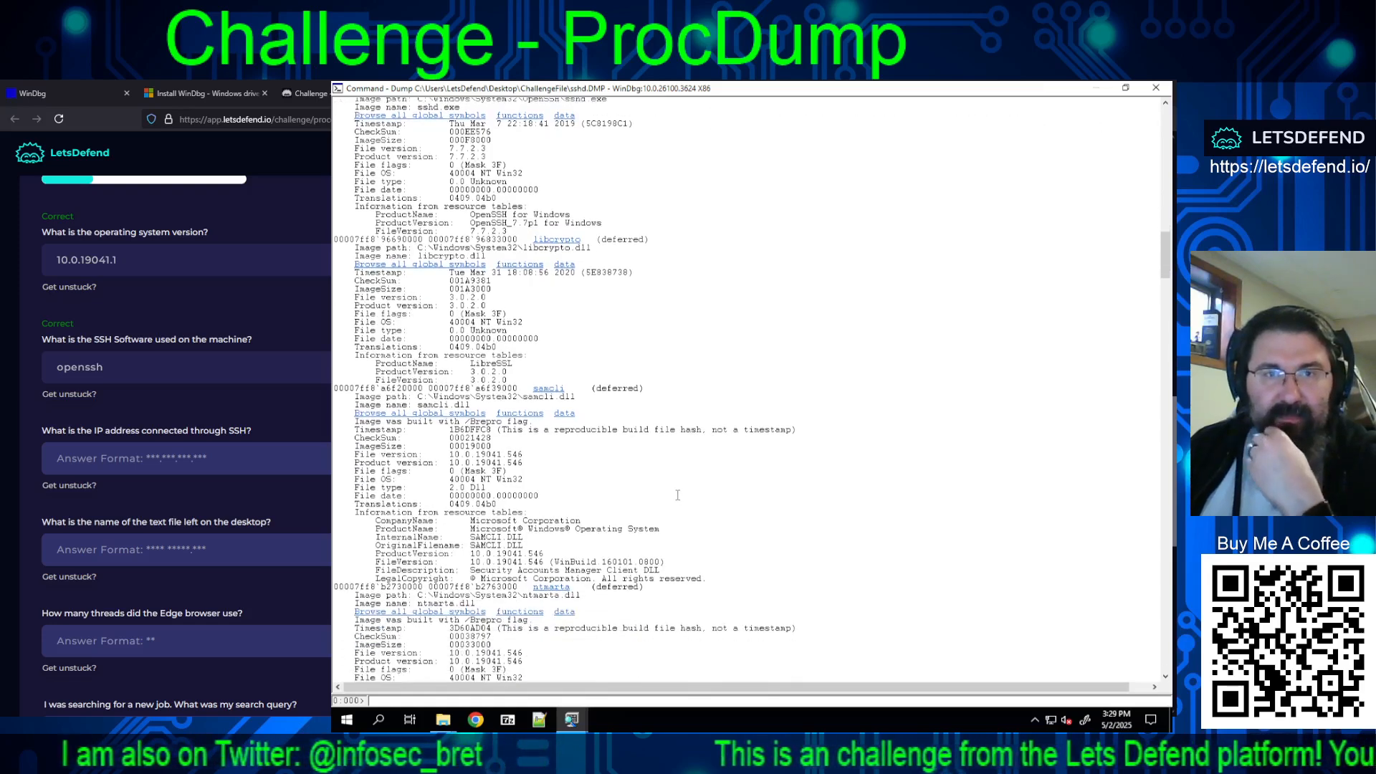
scroll(676, 492, down, 5)
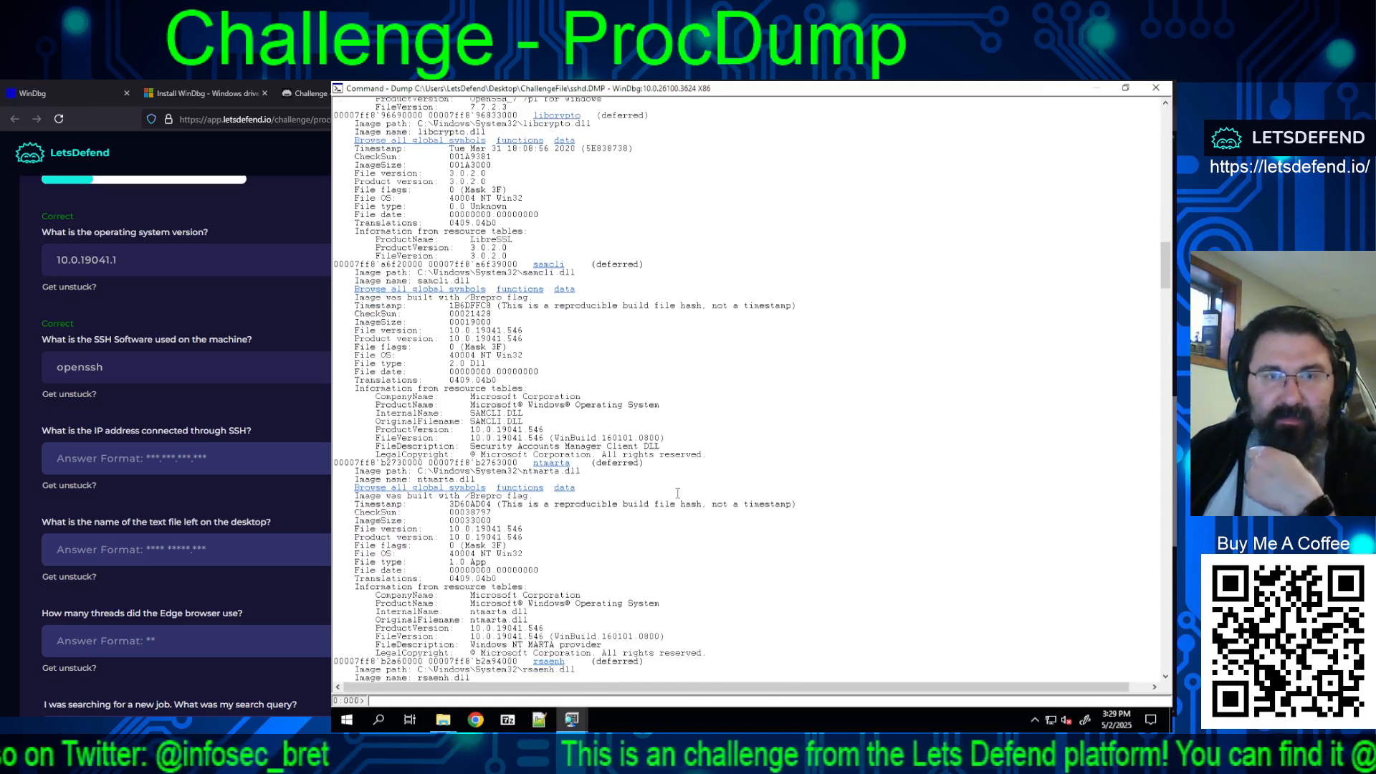
scroll(677, 493, down, 5)
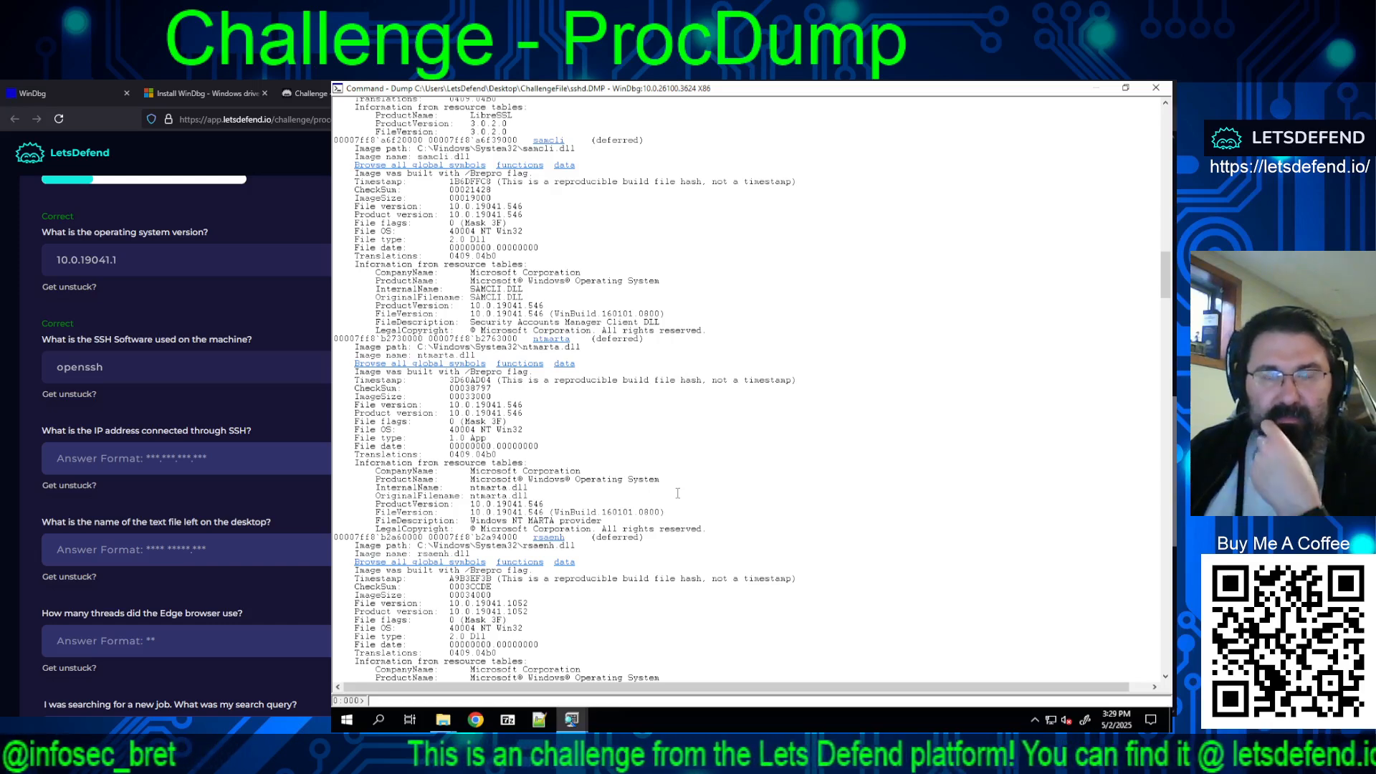
scroll(677, 493, down, 5)
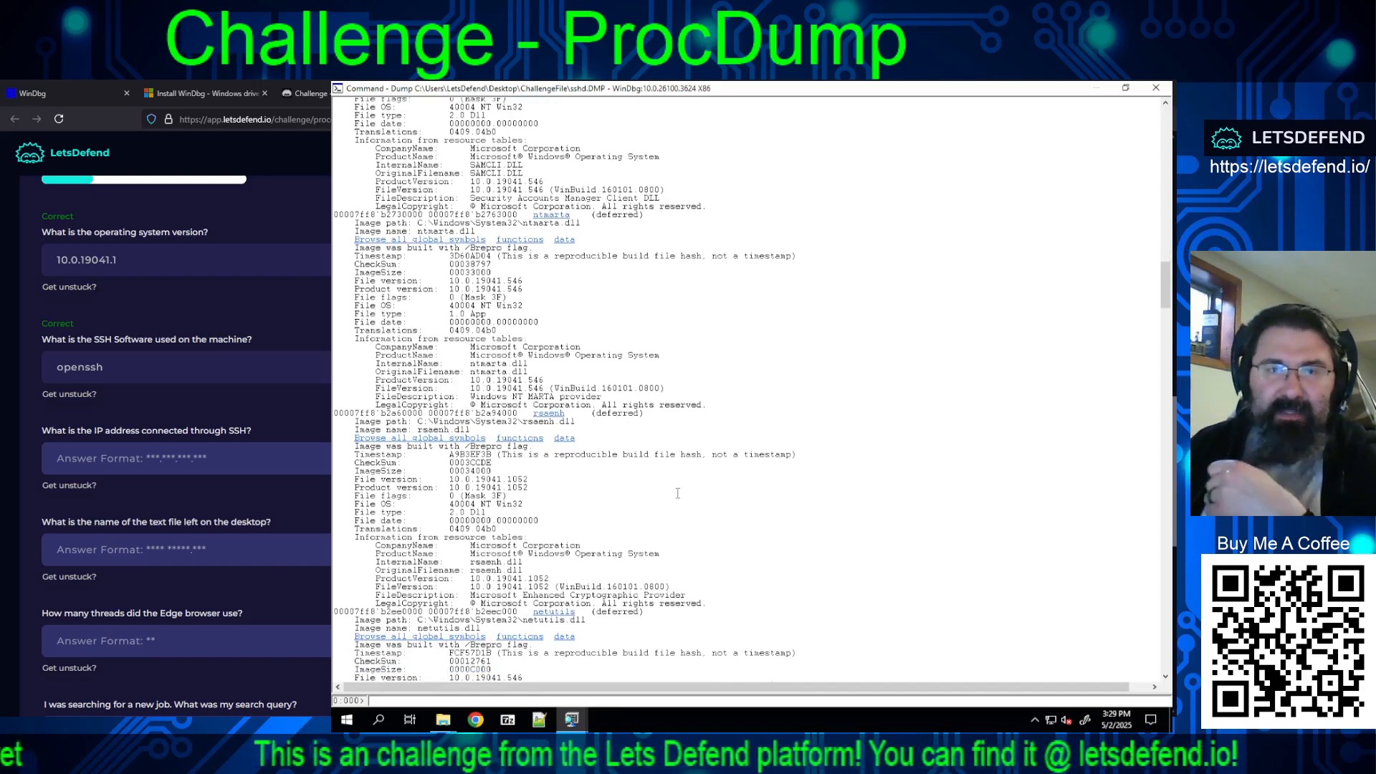
scroll(677, 493, down, 4)
scroll(687, 482, down, 5)
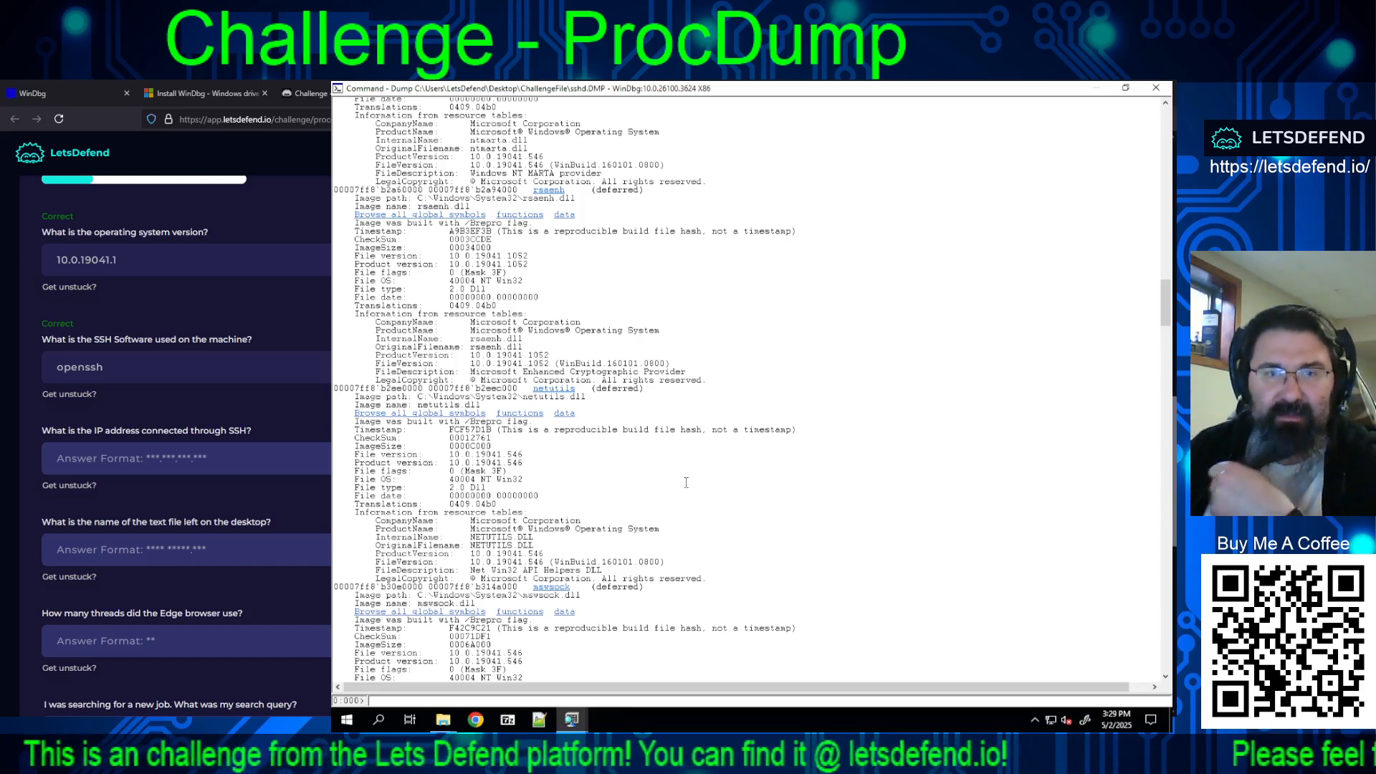
scroll(686, 483, down, 5)
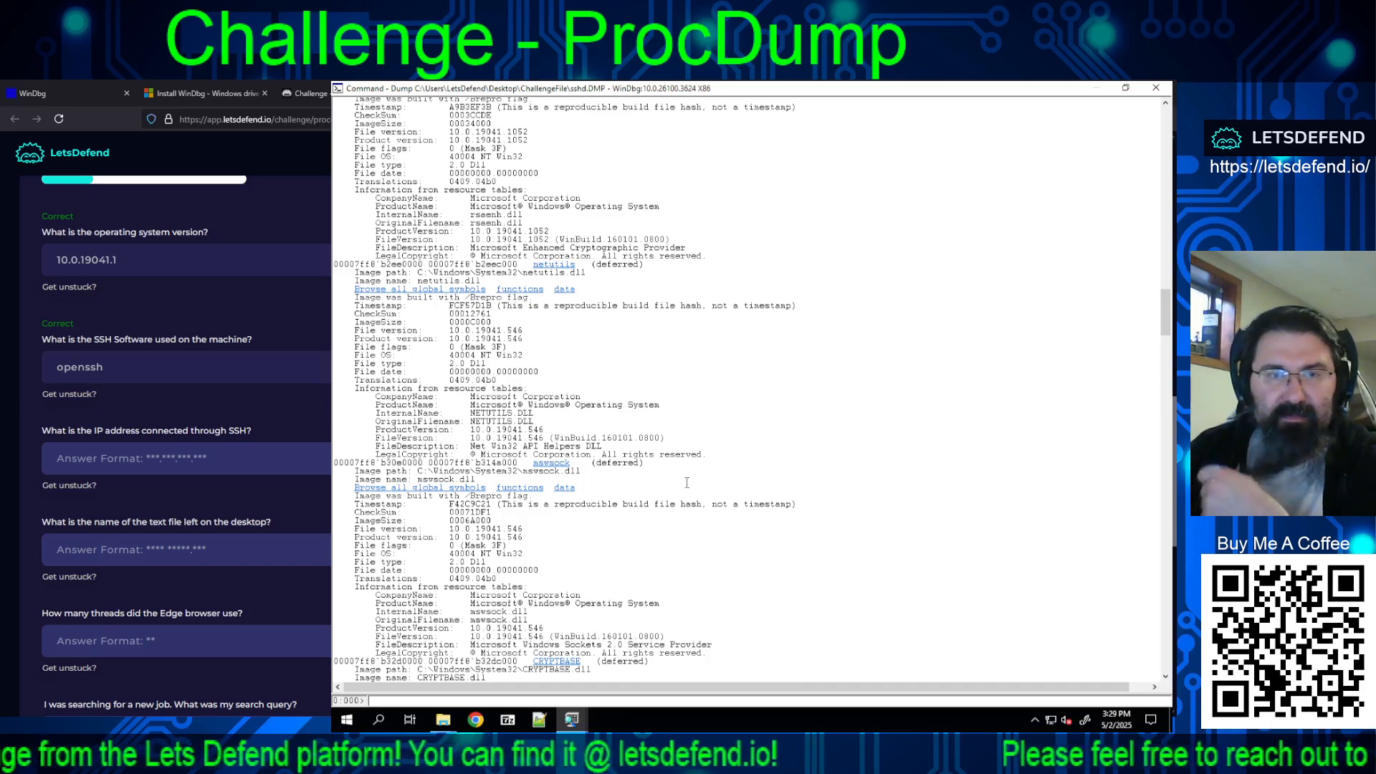
scroll(686, 483, down, 6)
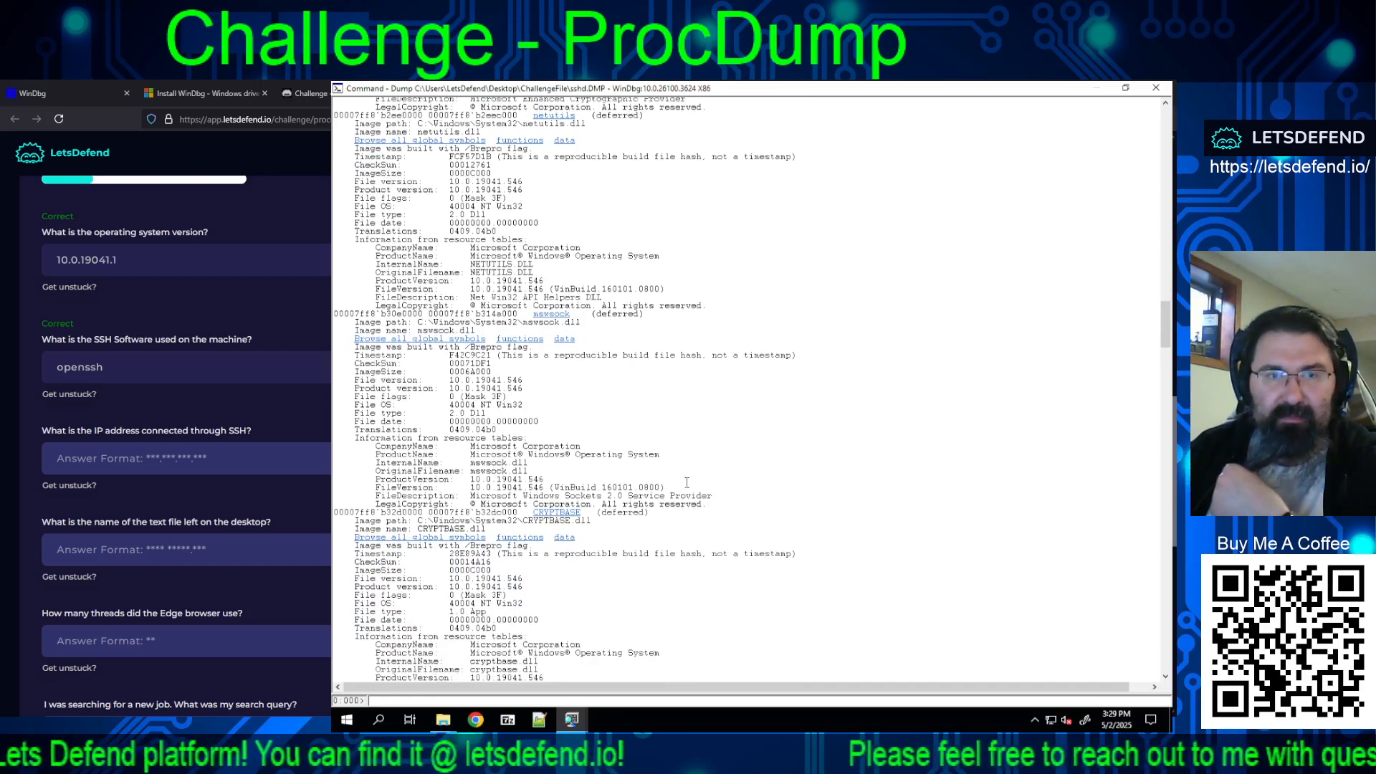
scroll(686, 482, down, 6)
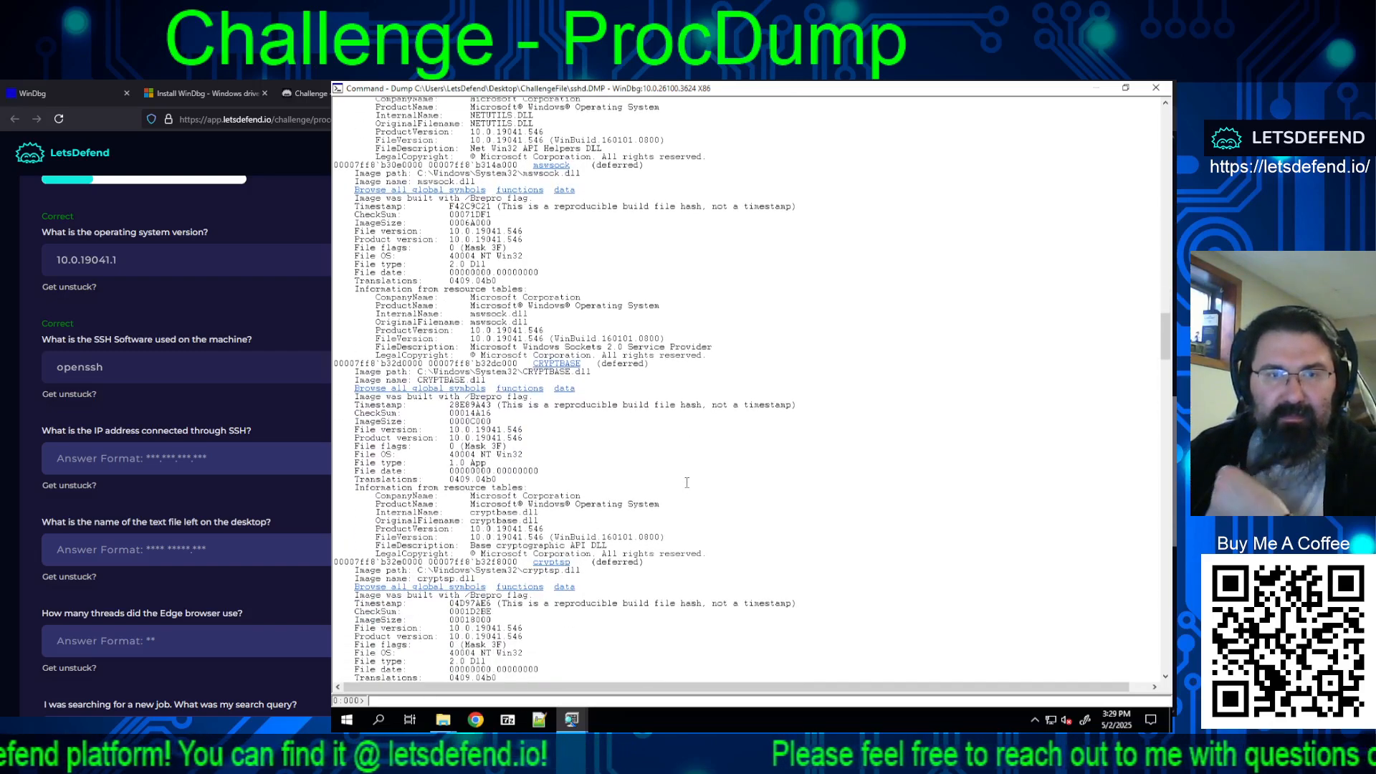
scroll(686, 482, down, 7)
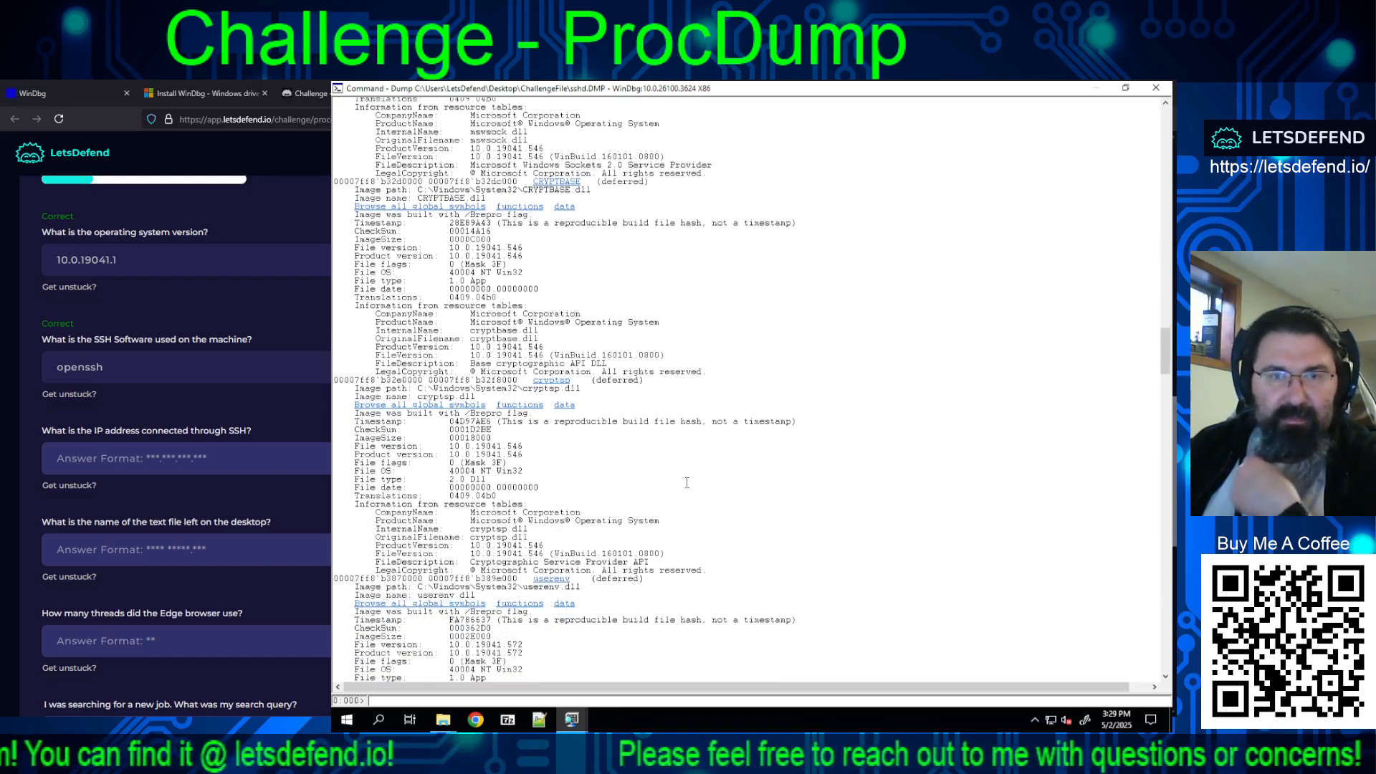
scroll(687, 479, down, 16)
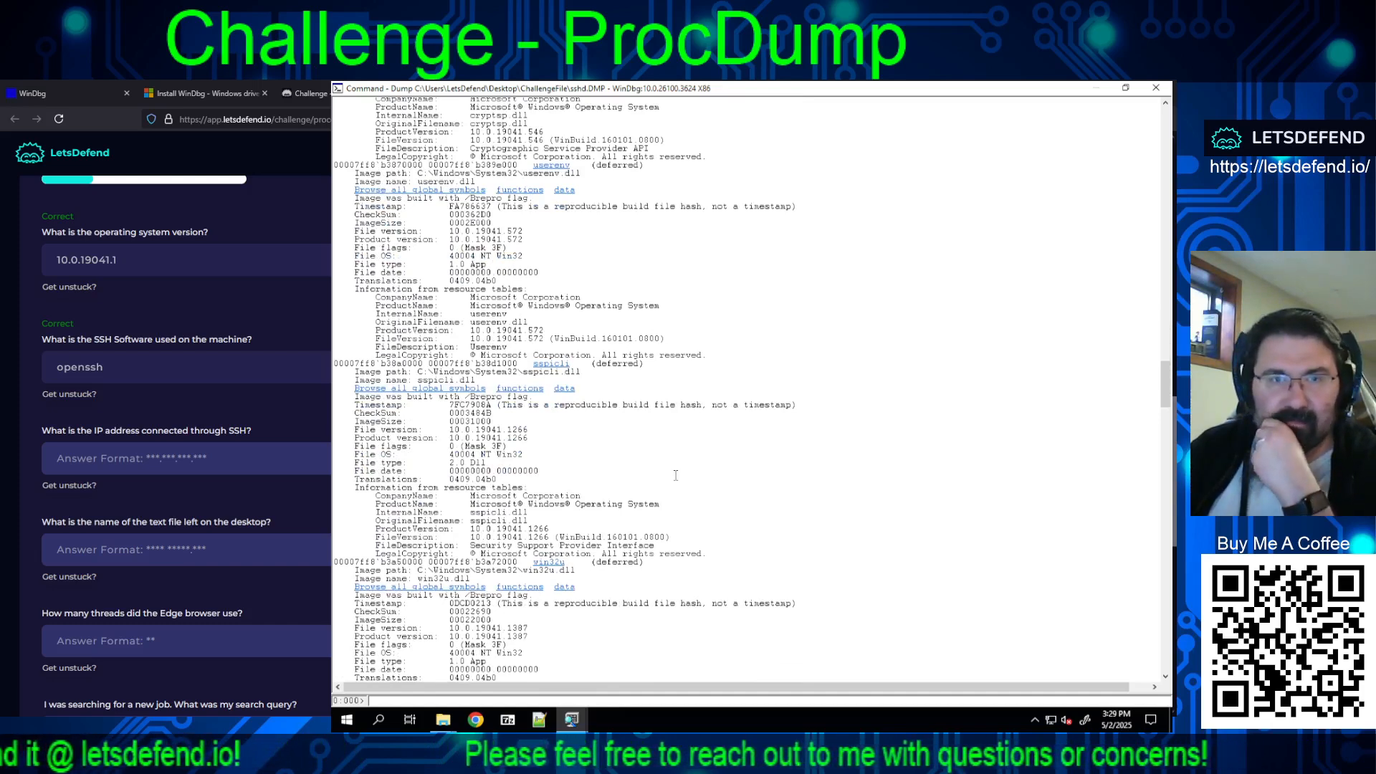
scroll(675, 475, down, 13)
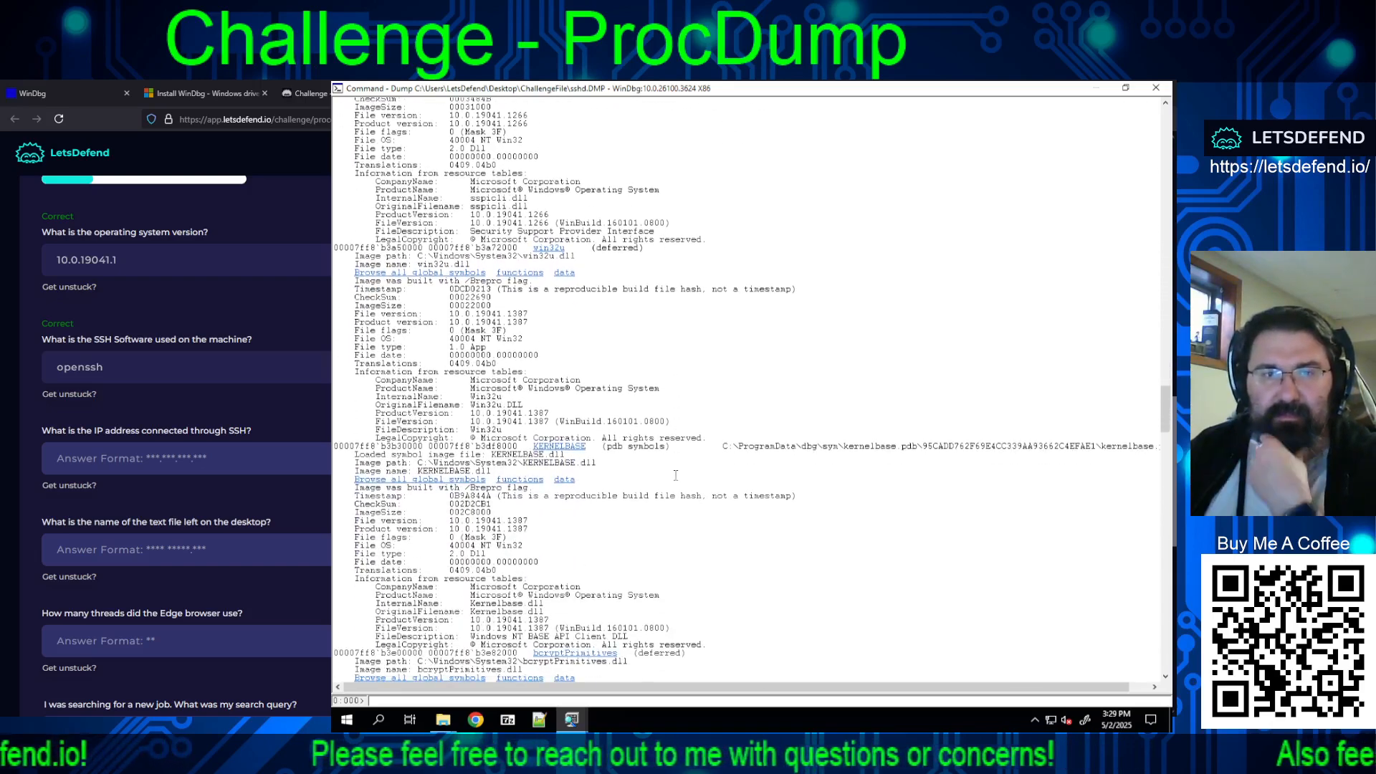
scroll(704, 487, down, 6)
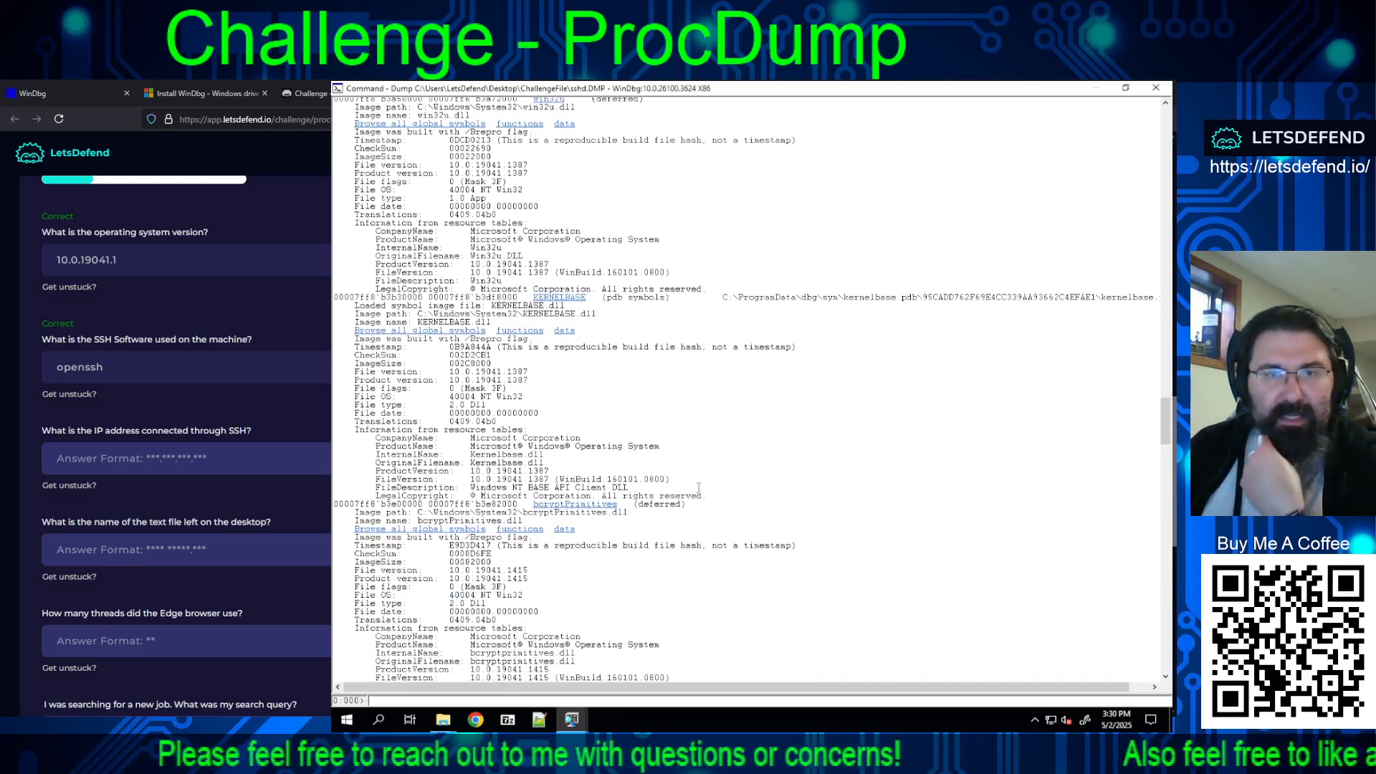
scroll(699, 487, down, 7)
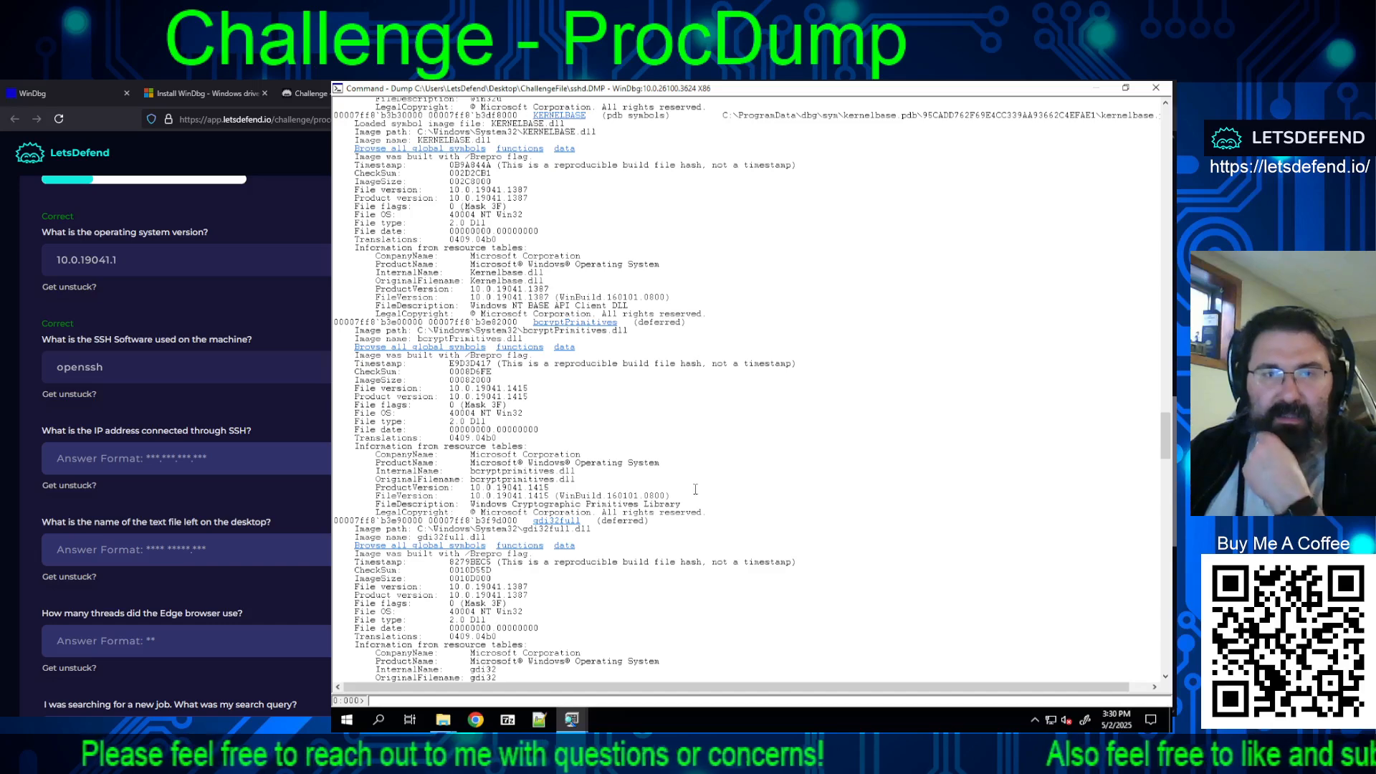
scroll(696, 489, down, 7)
scroll(693, 491, down, 7)
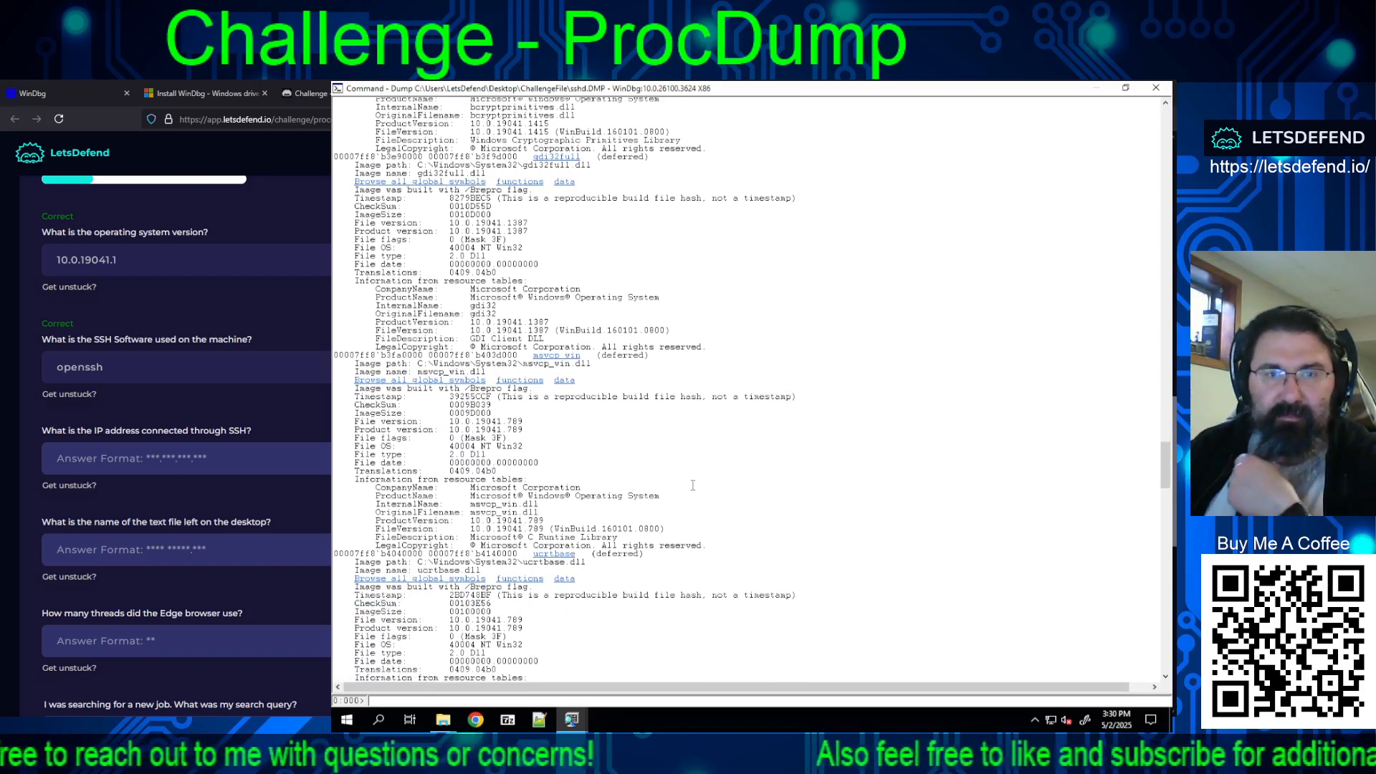
scroll(693, 486, down, 7)
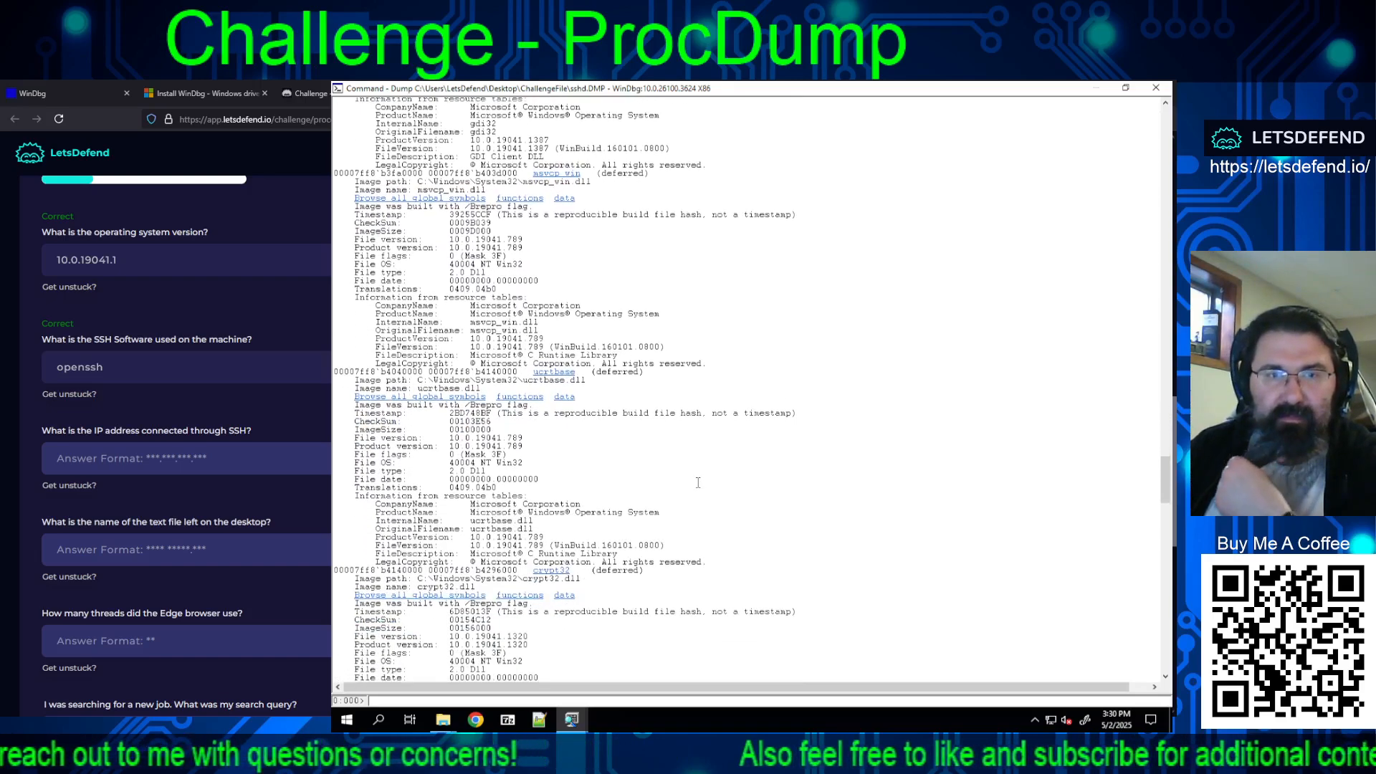
scroll(696, 481, down, 14)
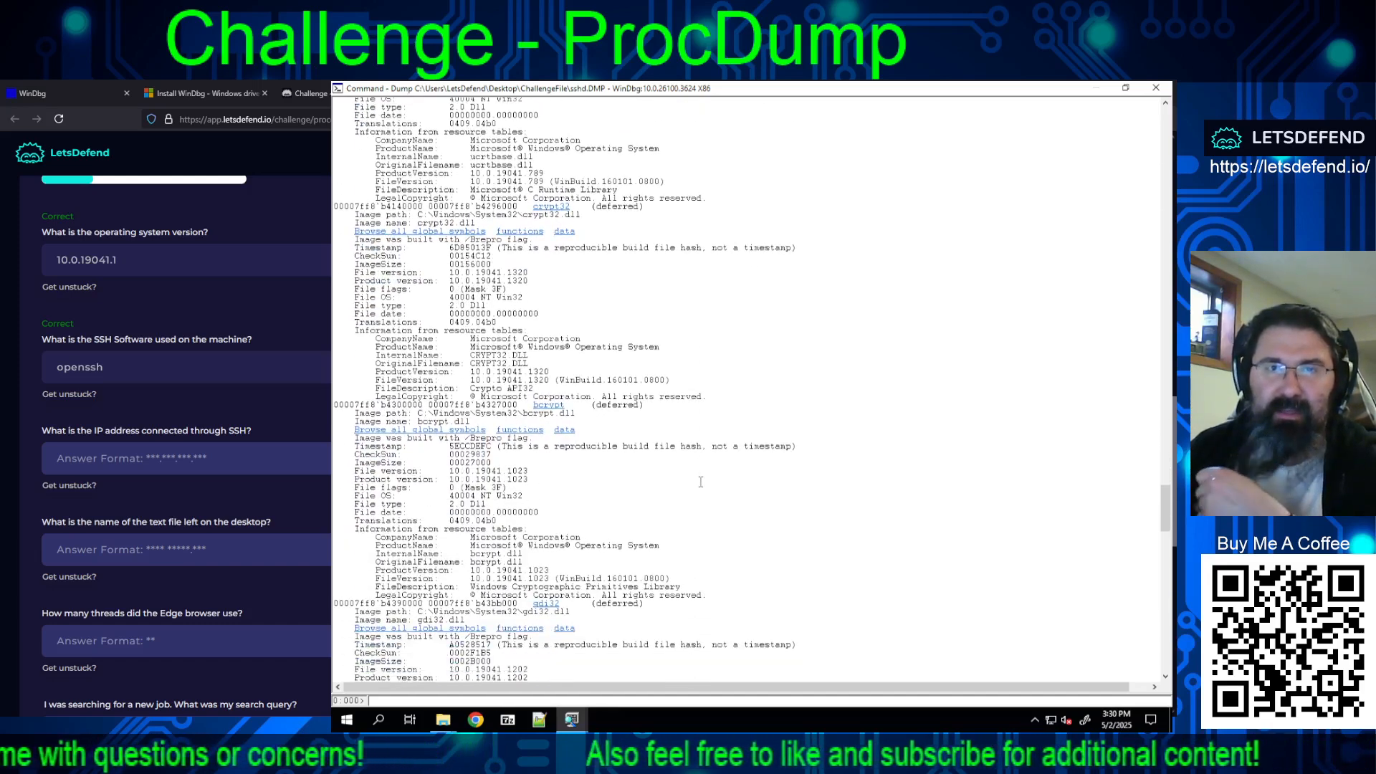
scroll(701, 481, down, 6)
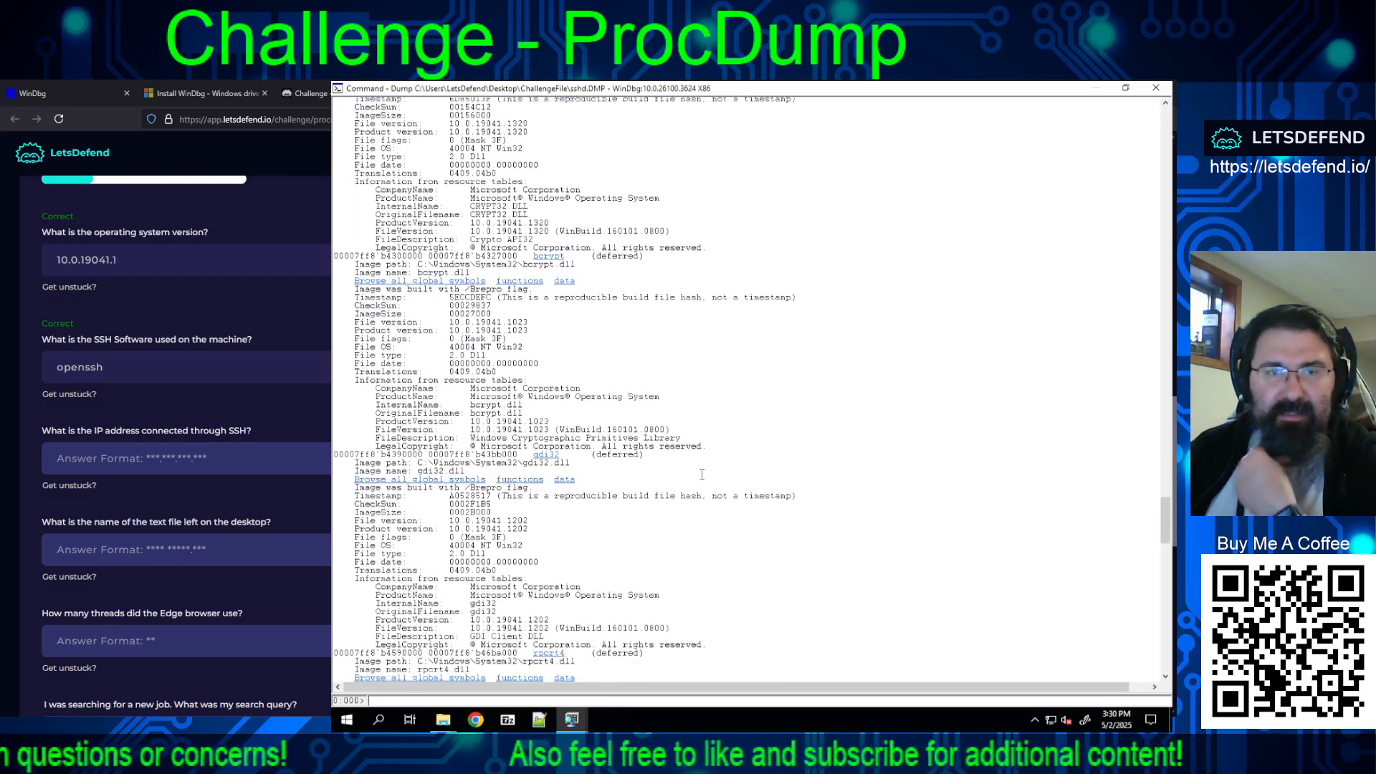
scroll(701, 475, down, 5)
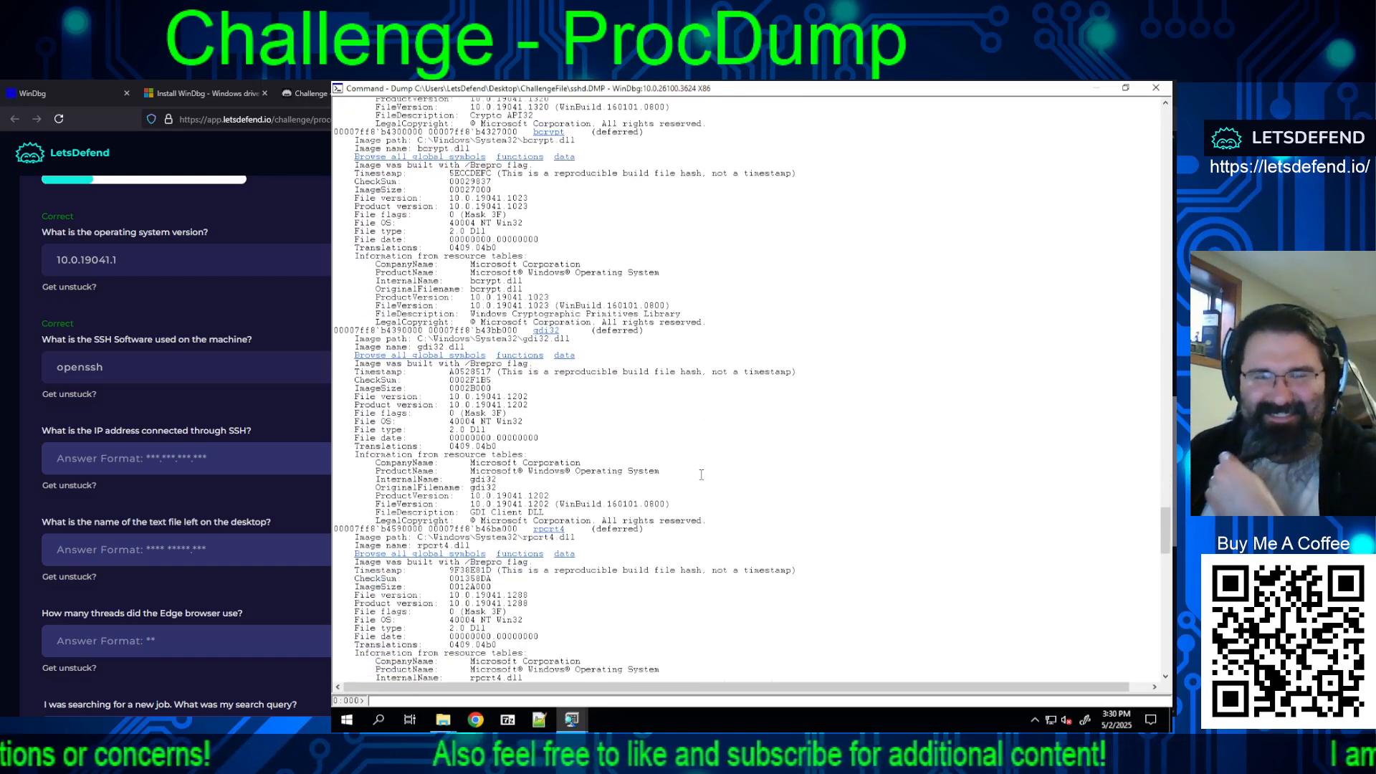
scroll(699, 474, down, 12)
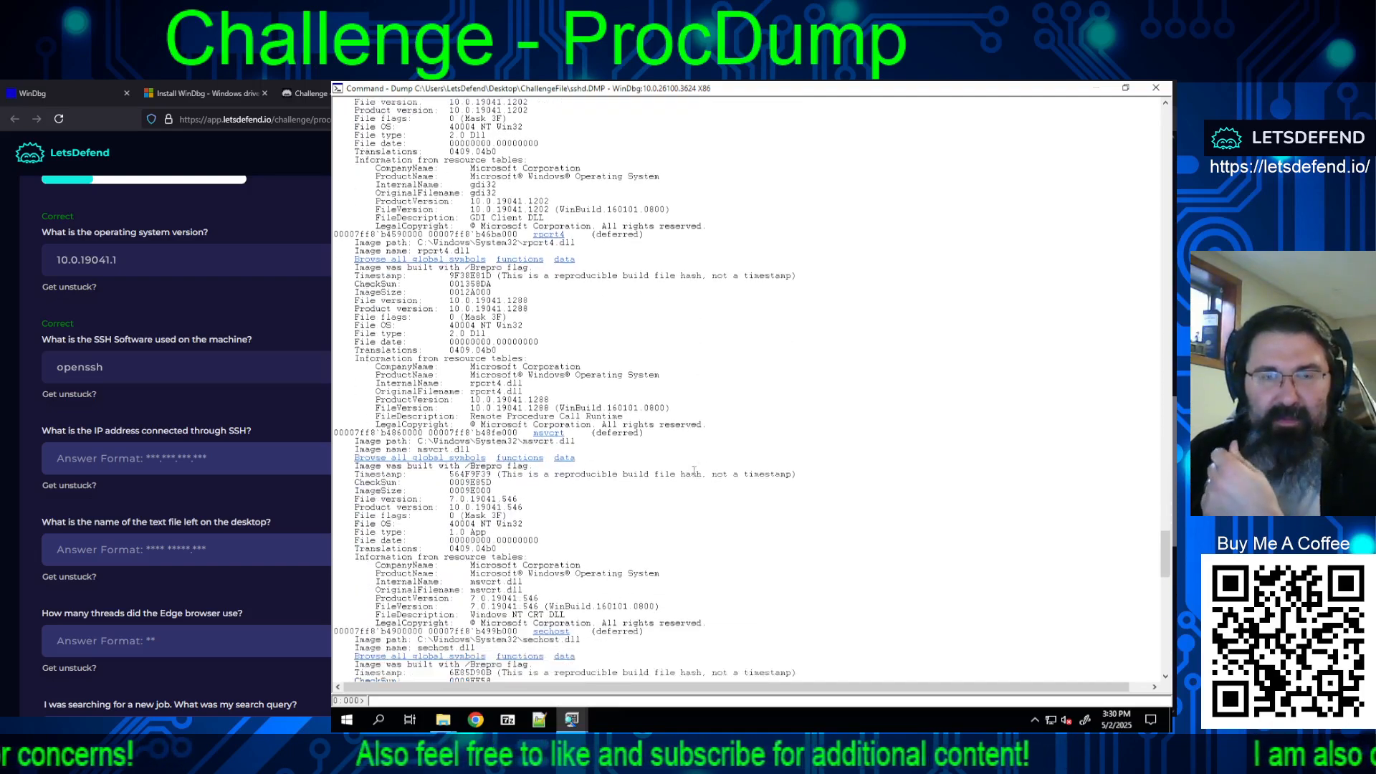
scroll(694, 472, down, 9)
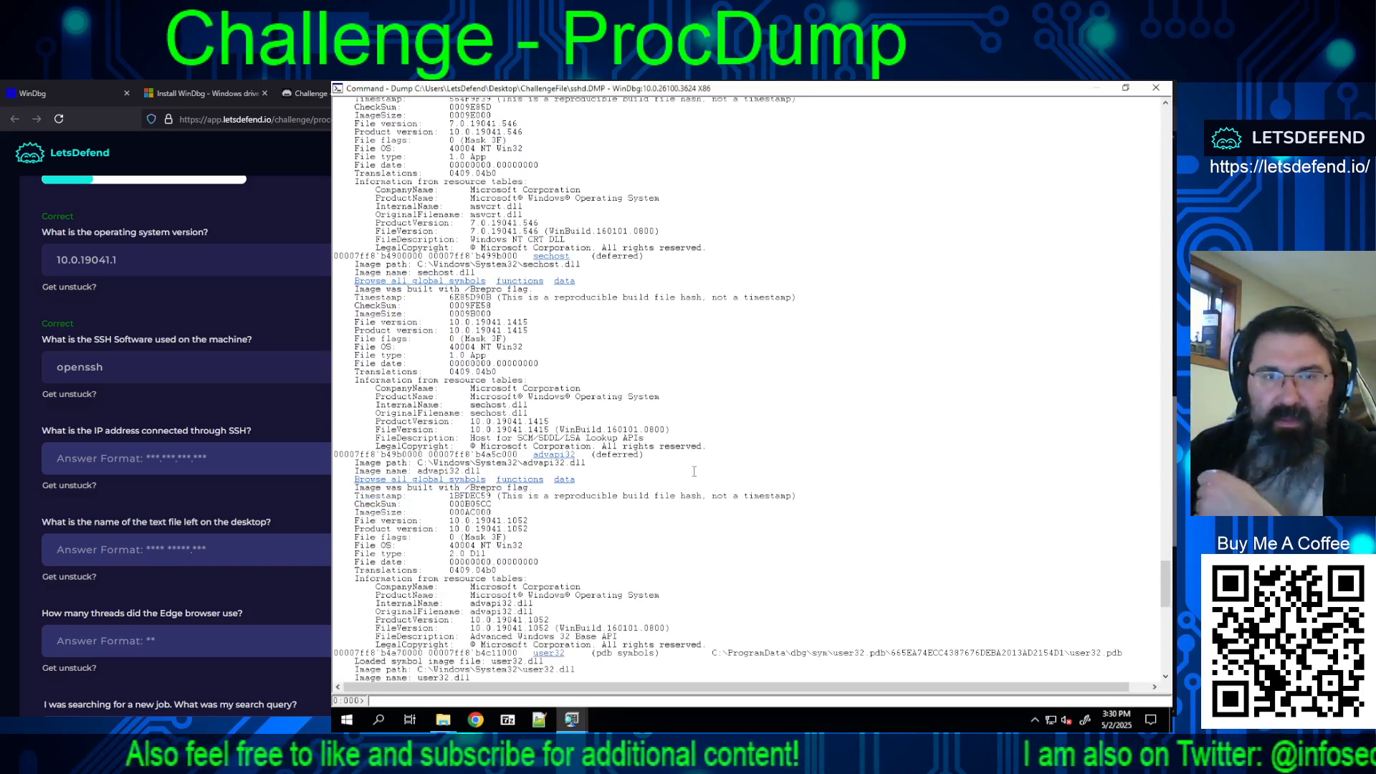
scroll(695, 469, down, 7)
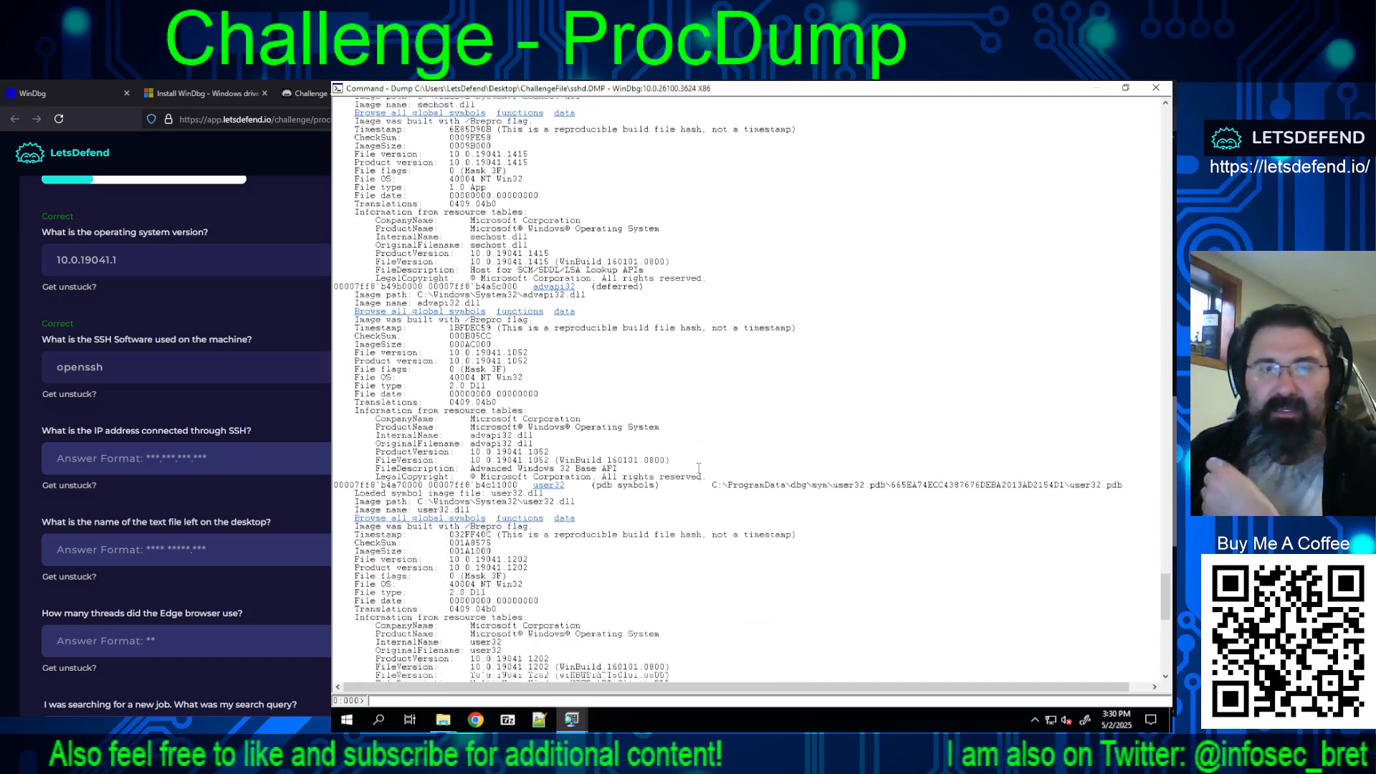
scroll(699, 468, down, 4)
scroll(699, 468, down, 5)
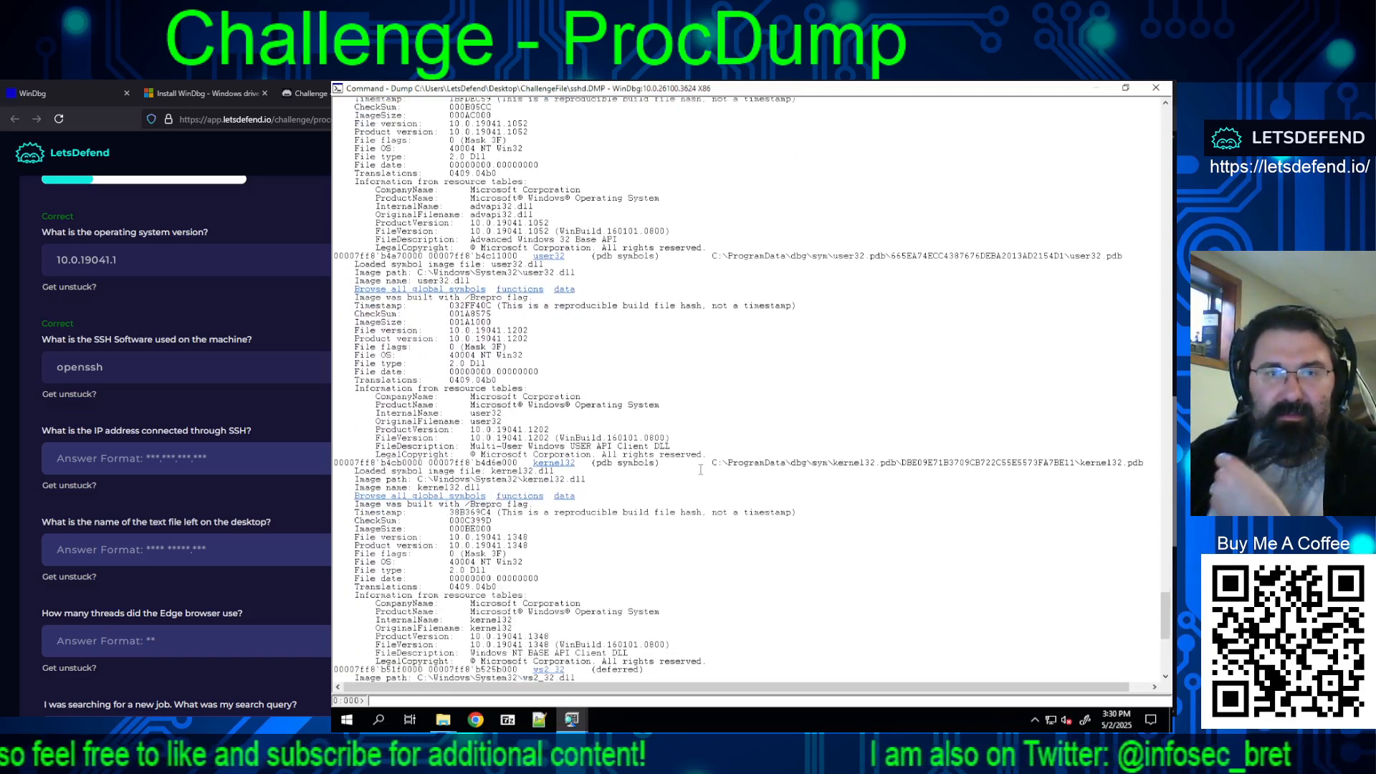
scroll(697, 473, down, 5)
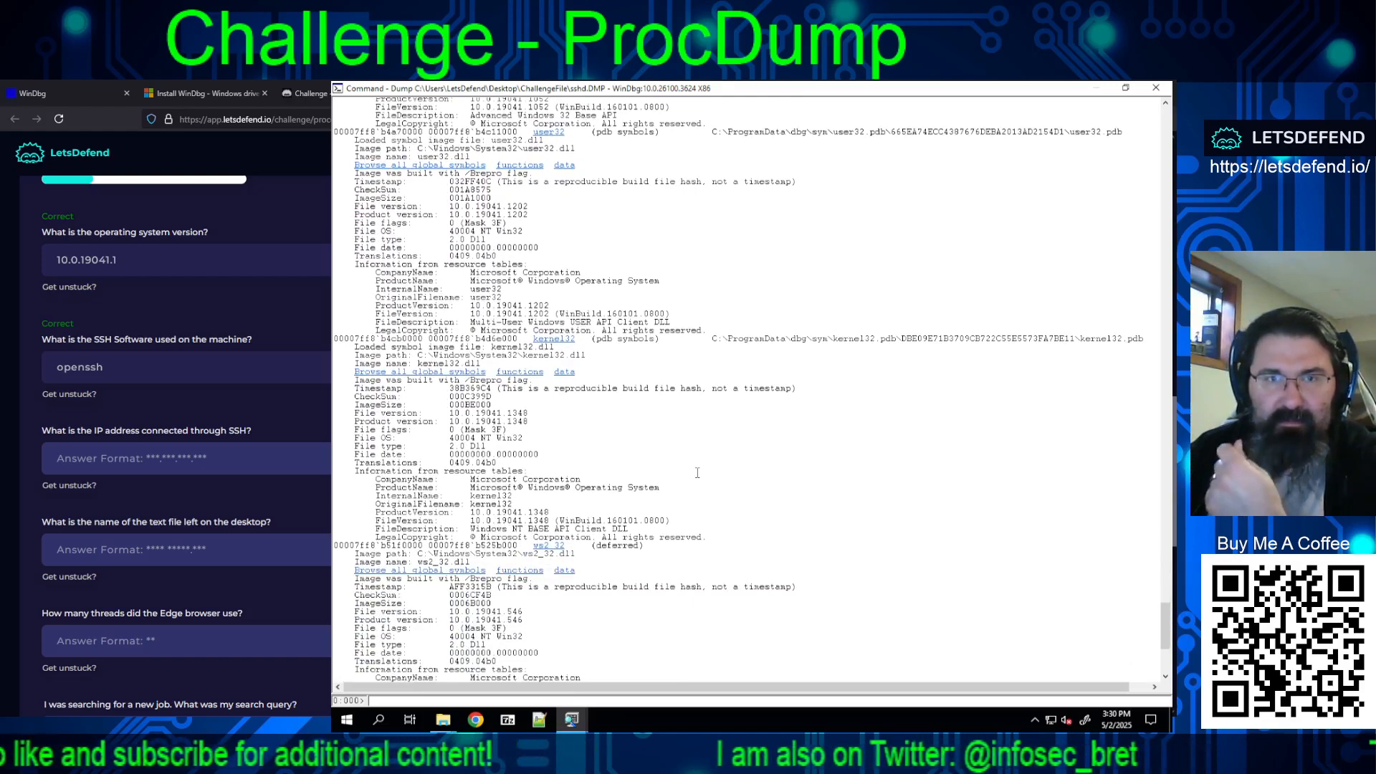
scroll(696, 473, down, 7)
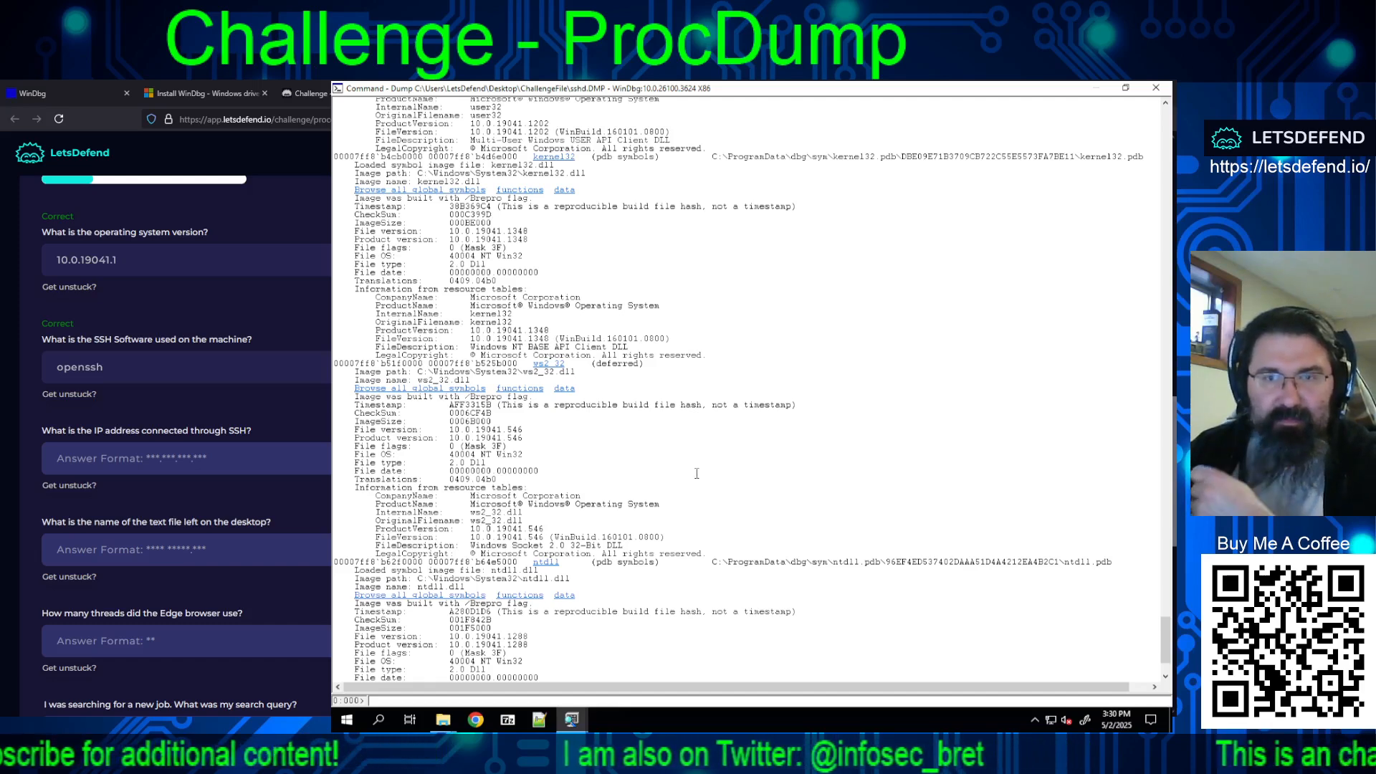
Step: Switch to Notepad++ and go through the 192. matches in strings_ssh.txt for the SSH client address, and return to the challenge page
scroll(696, 474, down, 4)
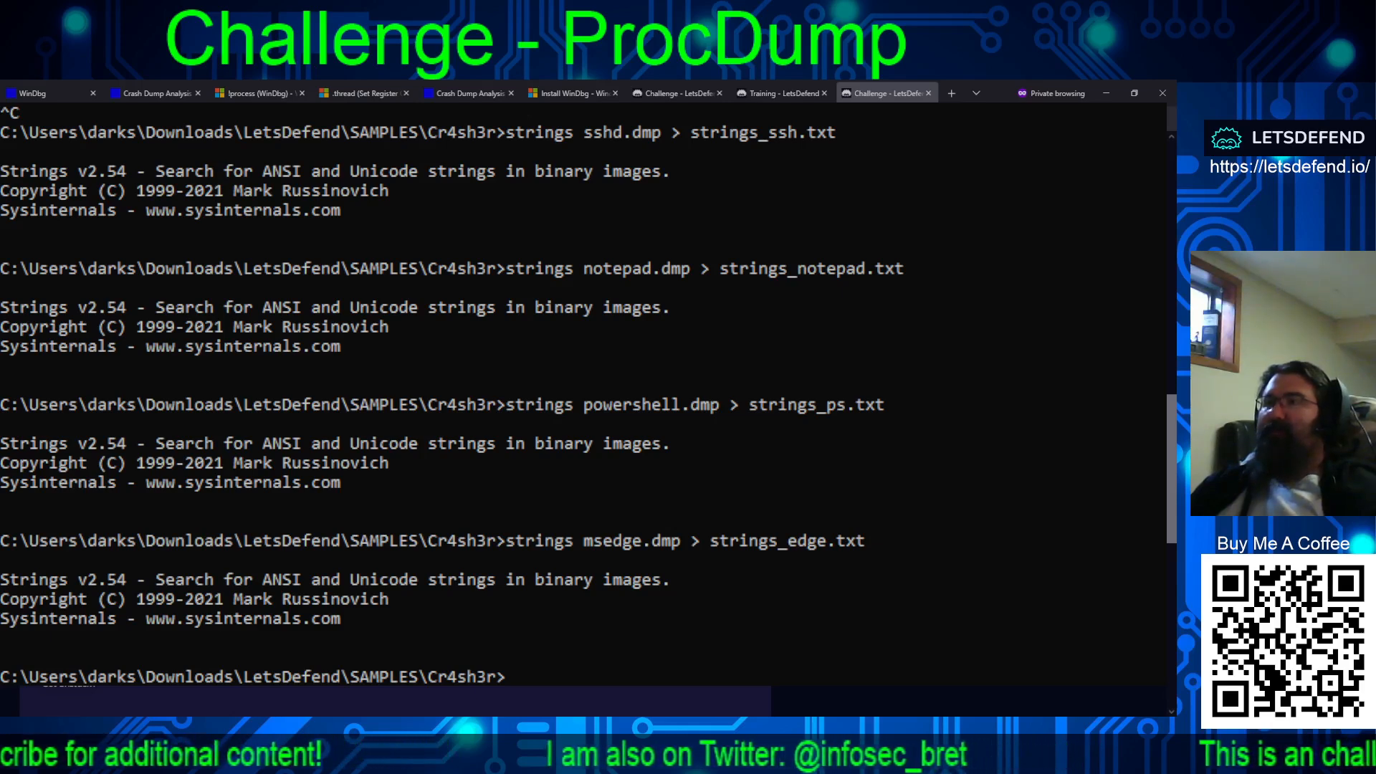
key(alt+Tab)
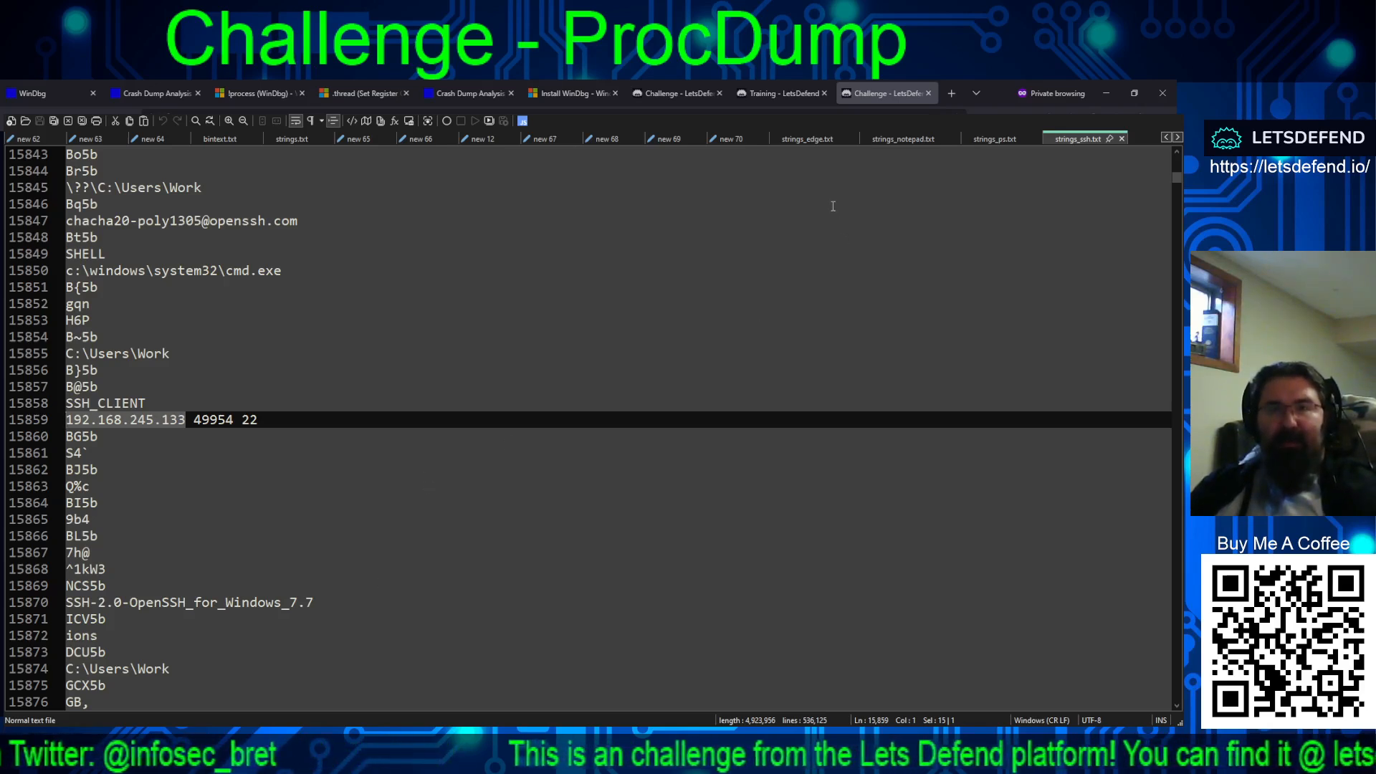
key(F3)
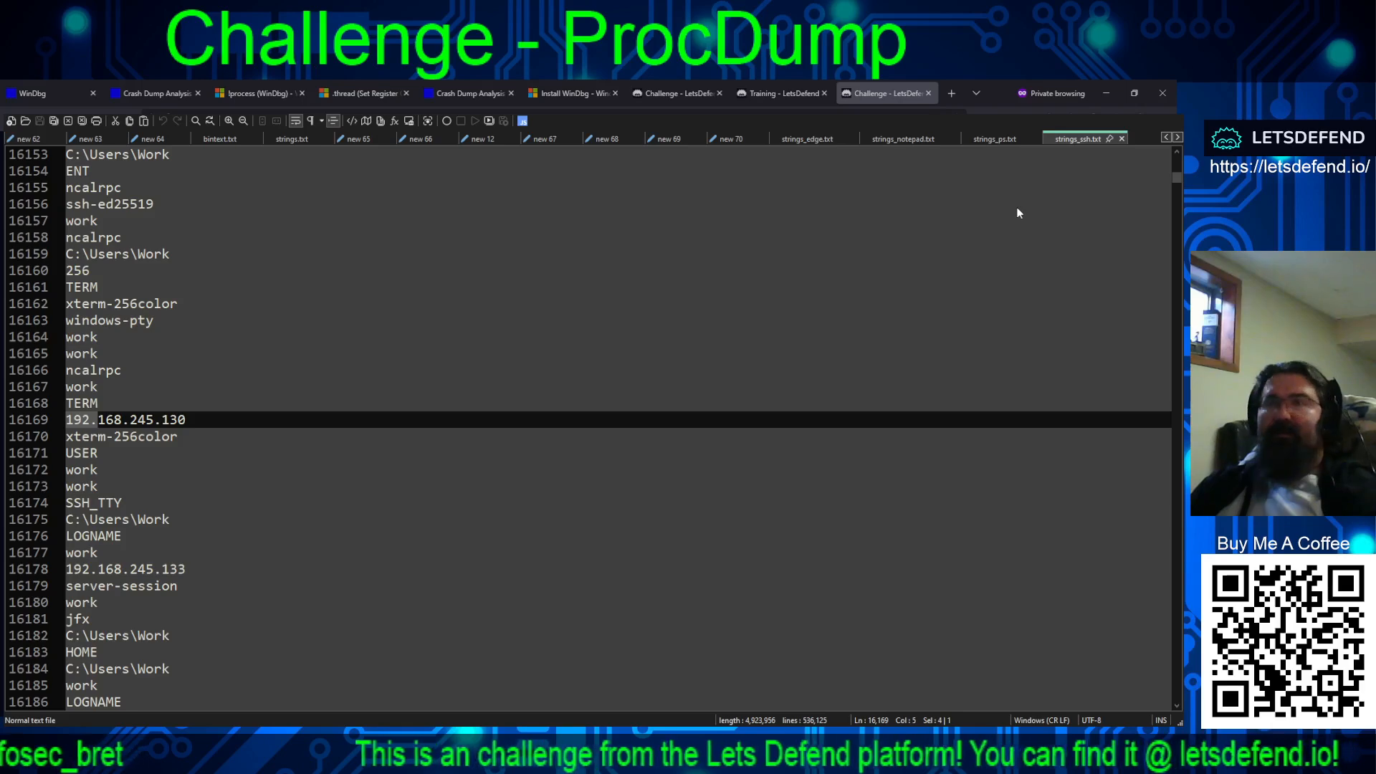
key(F3)
key(F3)
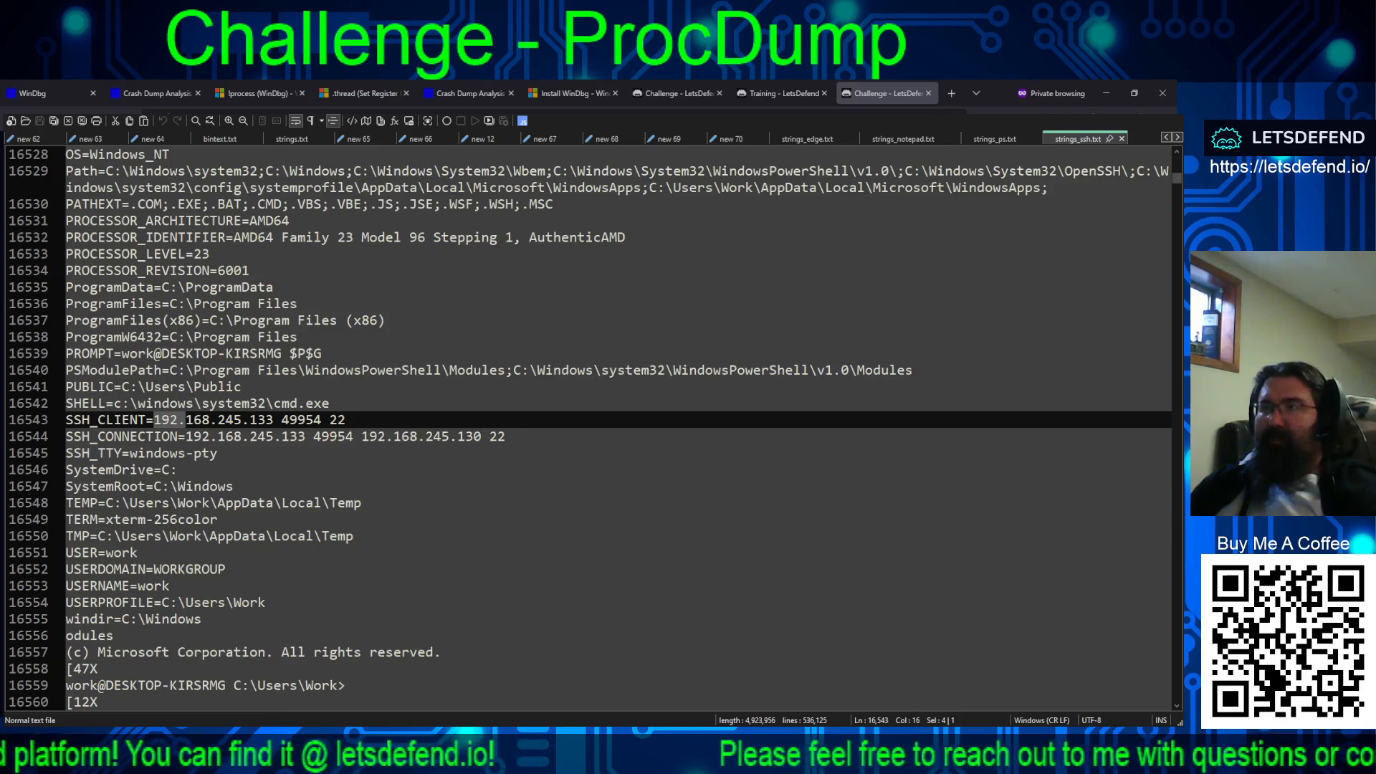
key(alt+Tab)
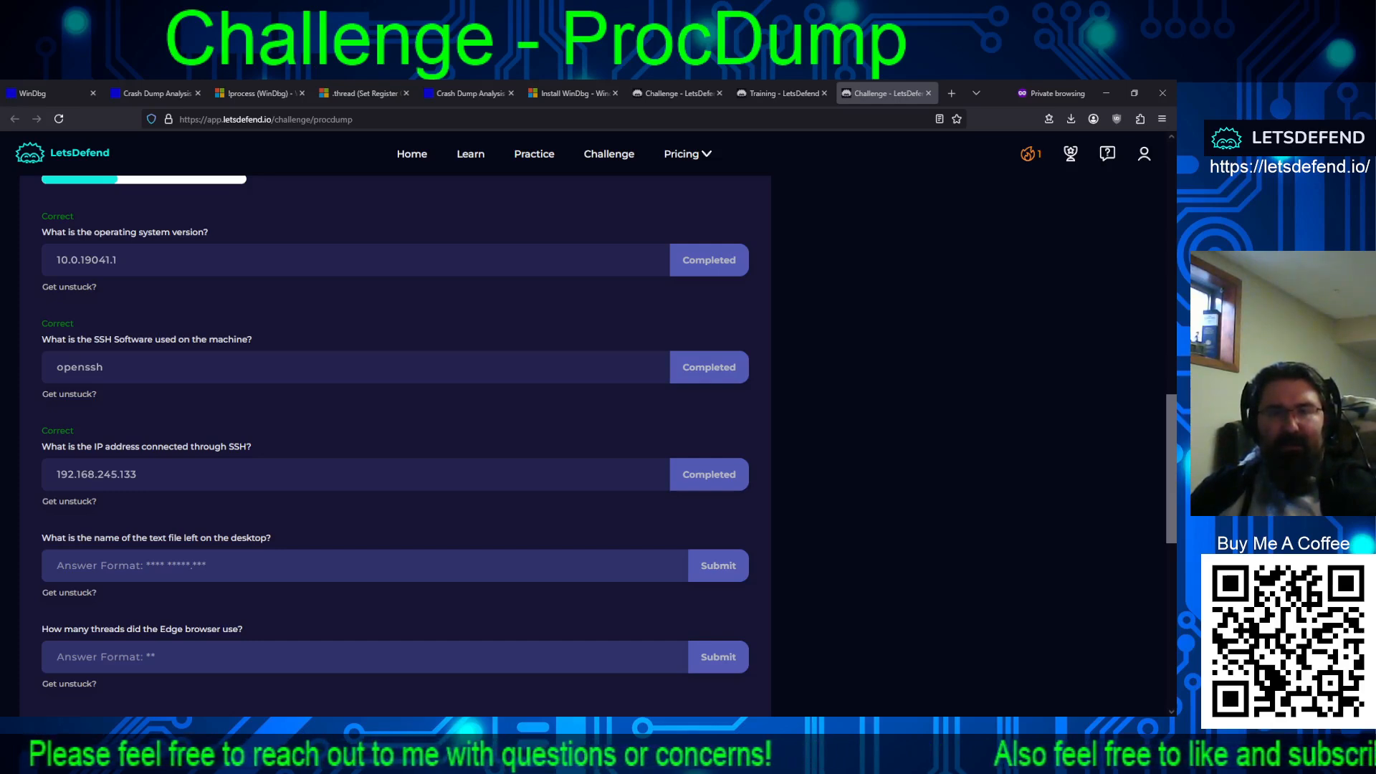
Step: Check the desktop text file question and go through the .txt matches in strings_notepad.txt in Notepad++ for the file name
scroll(398, 405, down, 2)
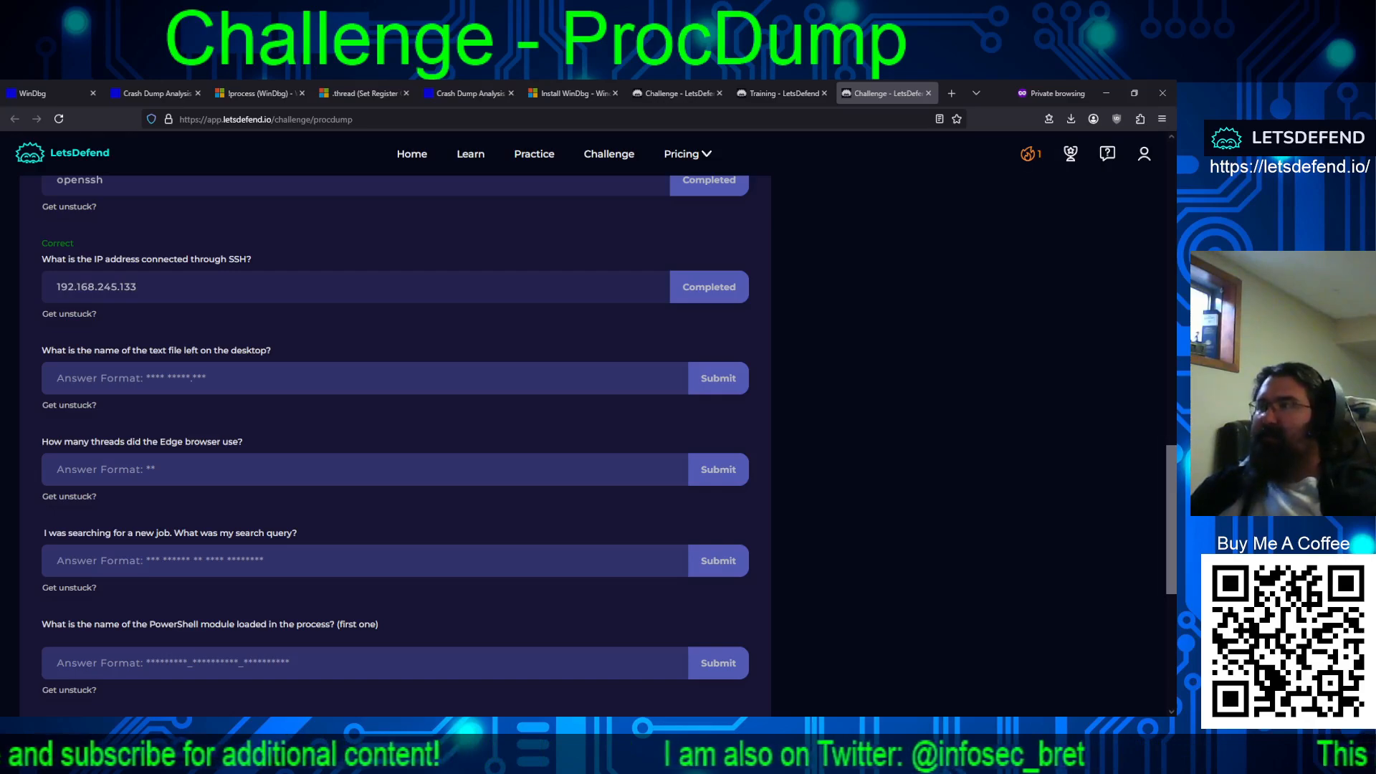
key(alt+Tab)
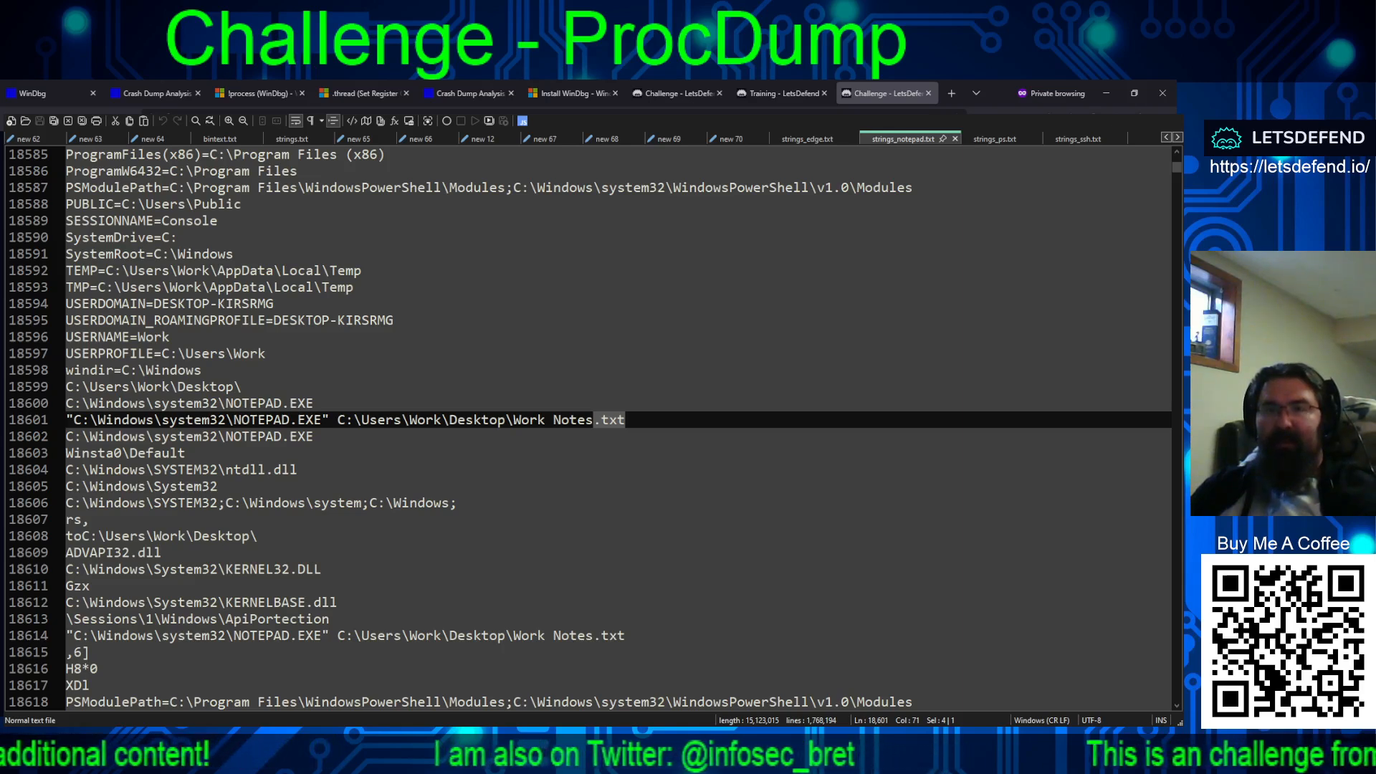
key(F3)
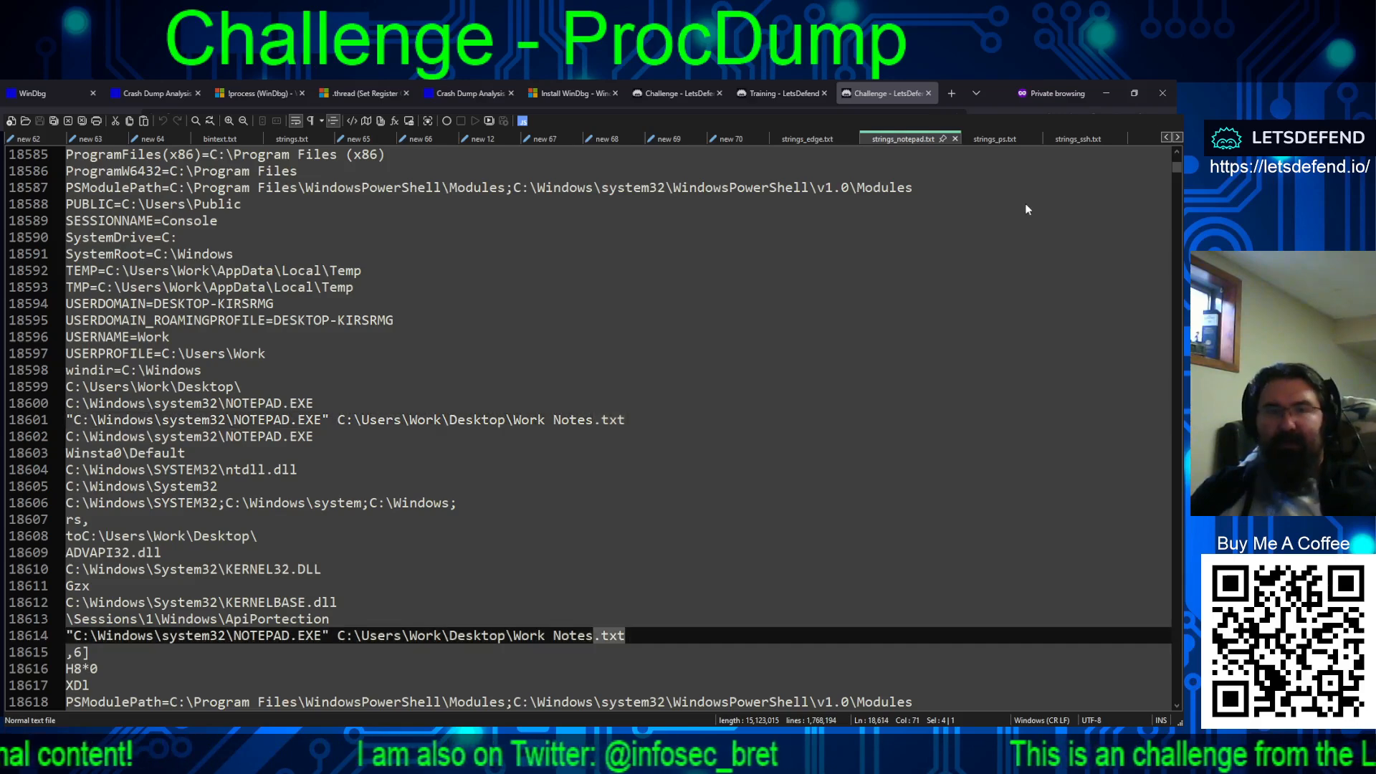
key(F3)
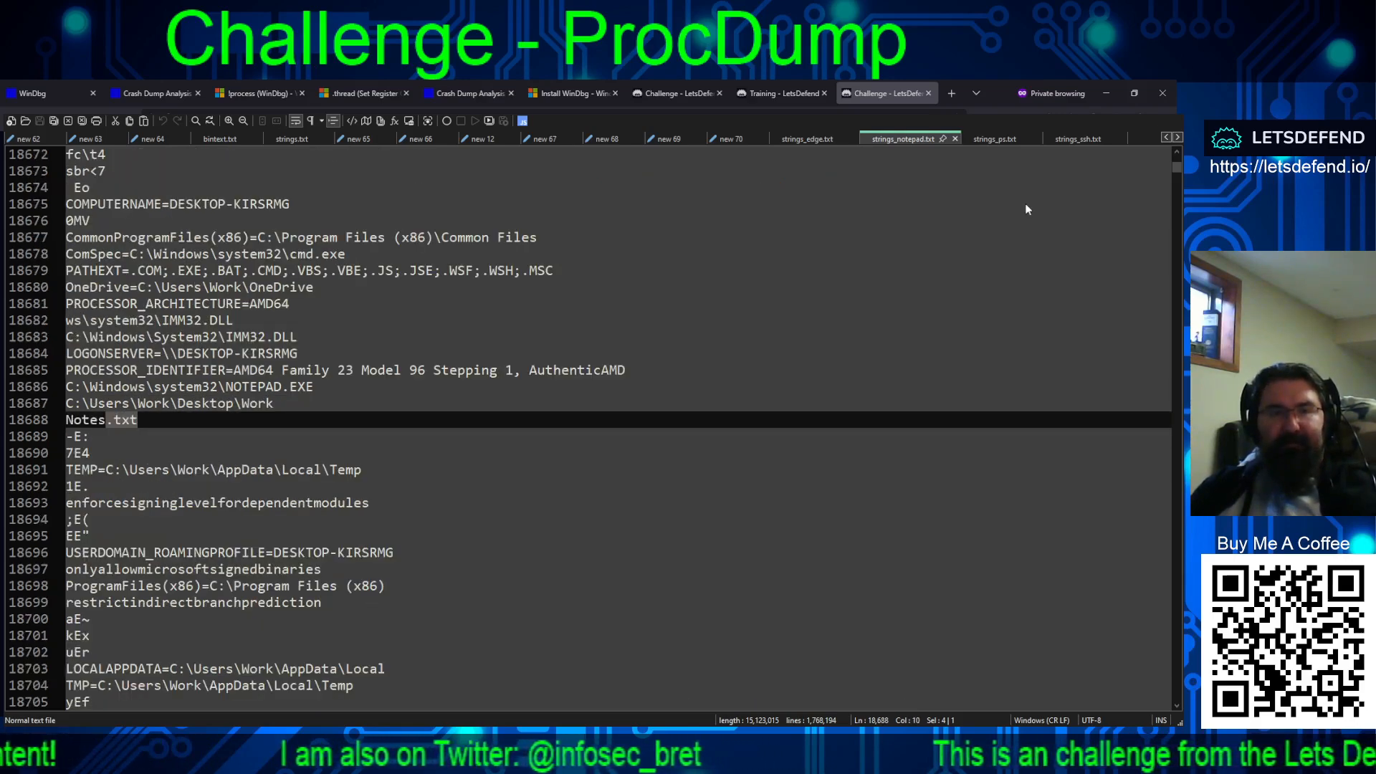
key(F3)
key(F3)
key(F3)
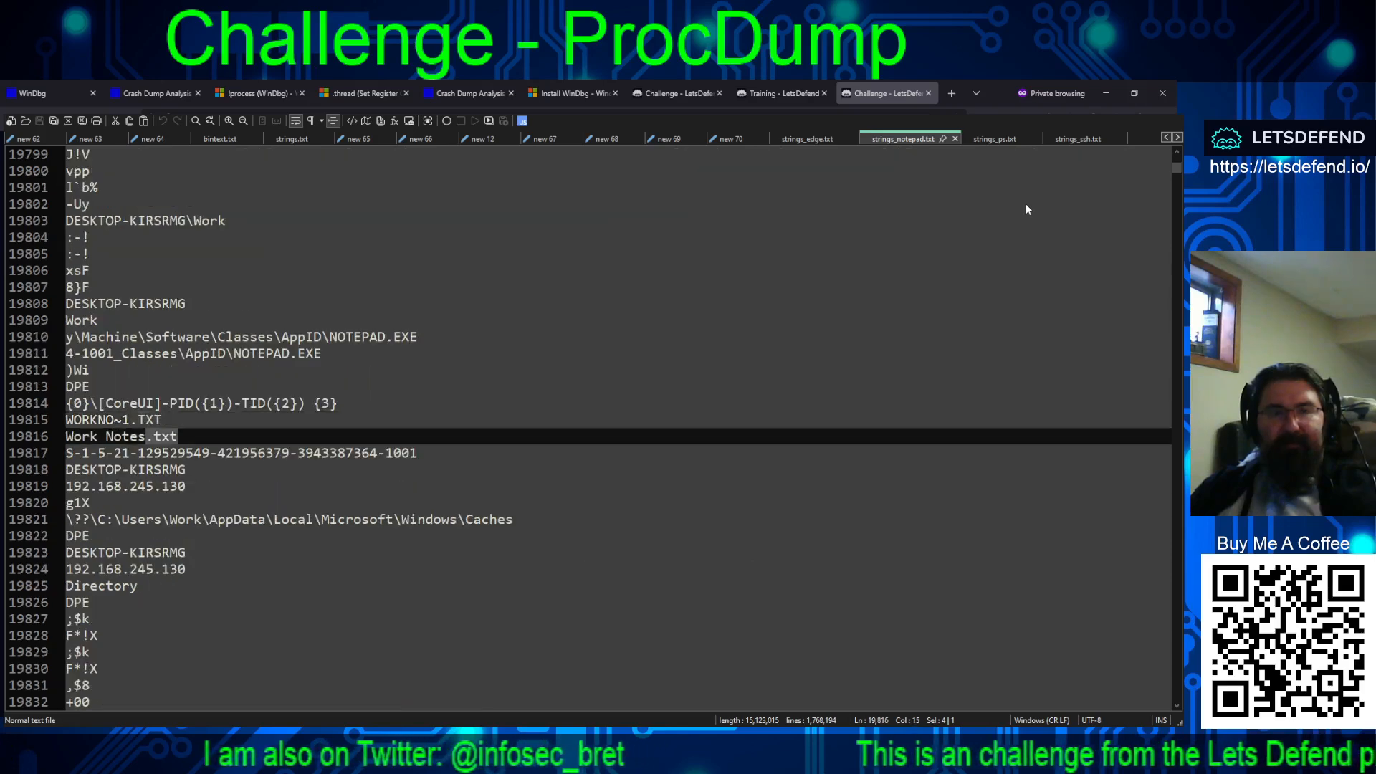
key(F3)
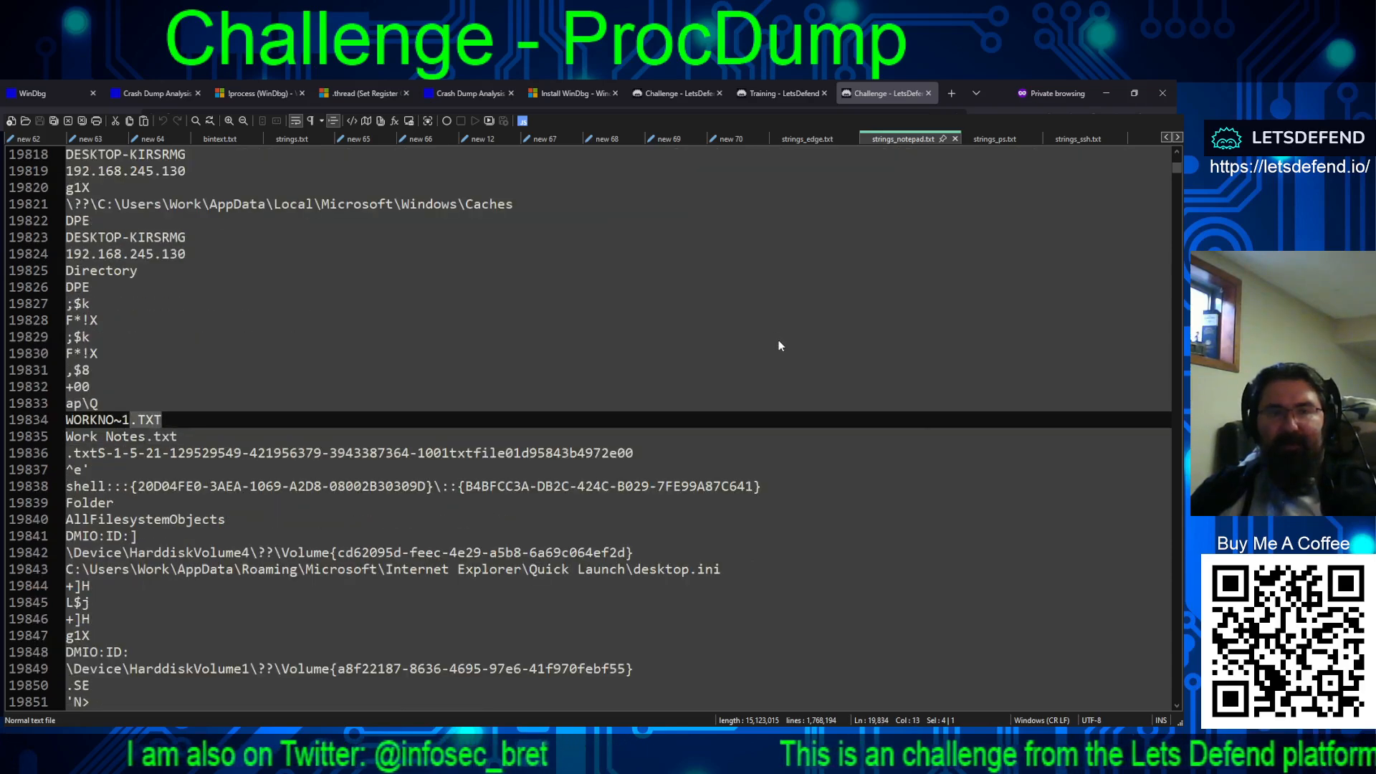
Step: Copy Work Notes.txt from strings_notepad.txt and submit it on the challenge page as the name of the desktop text file
drag(178, 435, 65, 436)
key(ctrl+c)
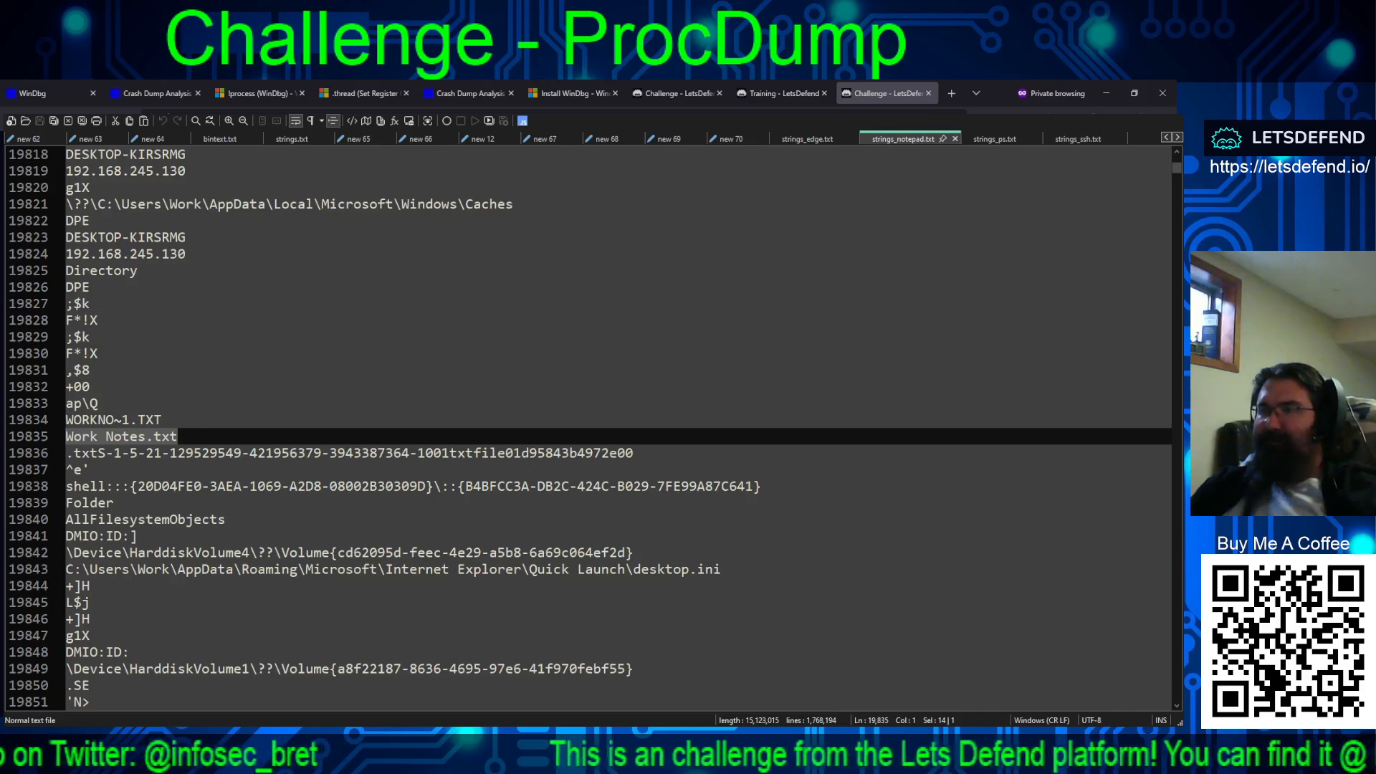
key(alt+Tab)
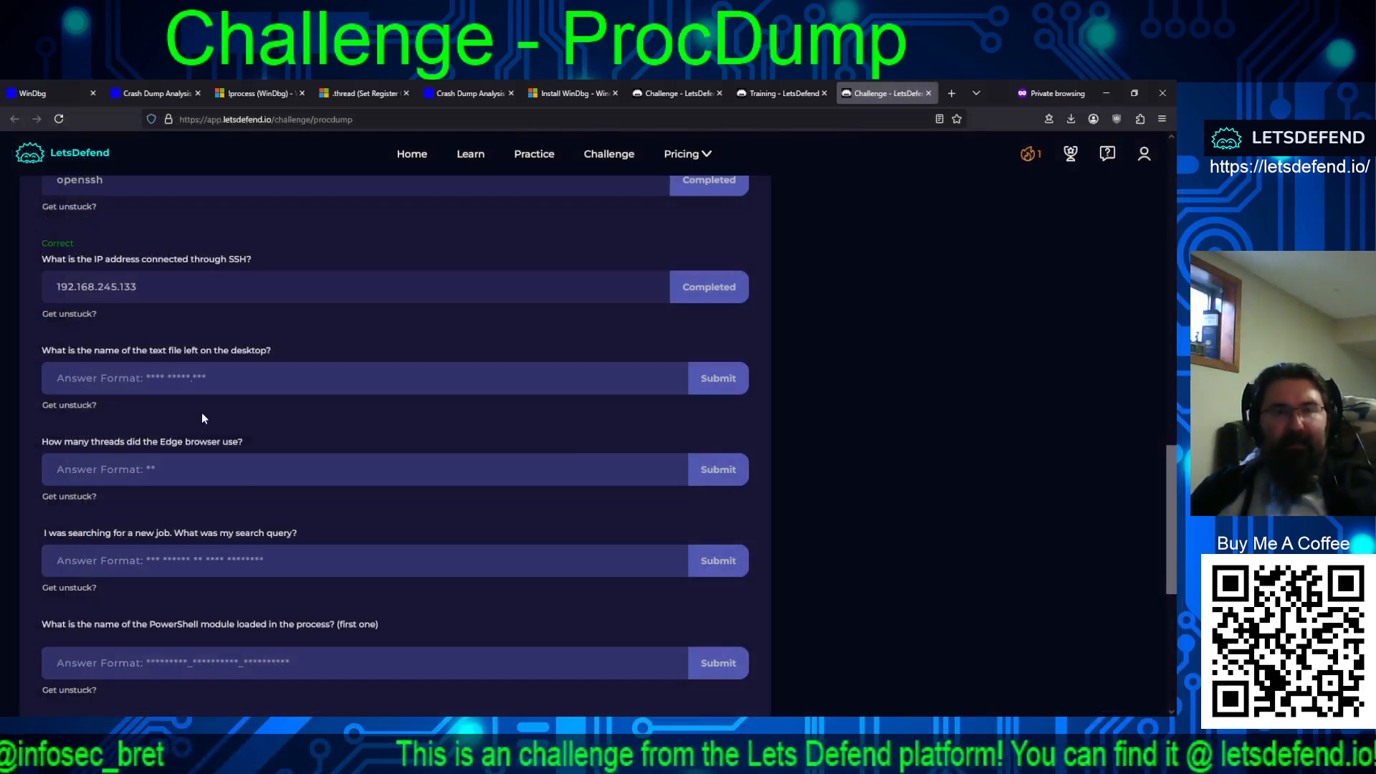
click(198, 382)
key(ctrl+v)
click(739, 379)
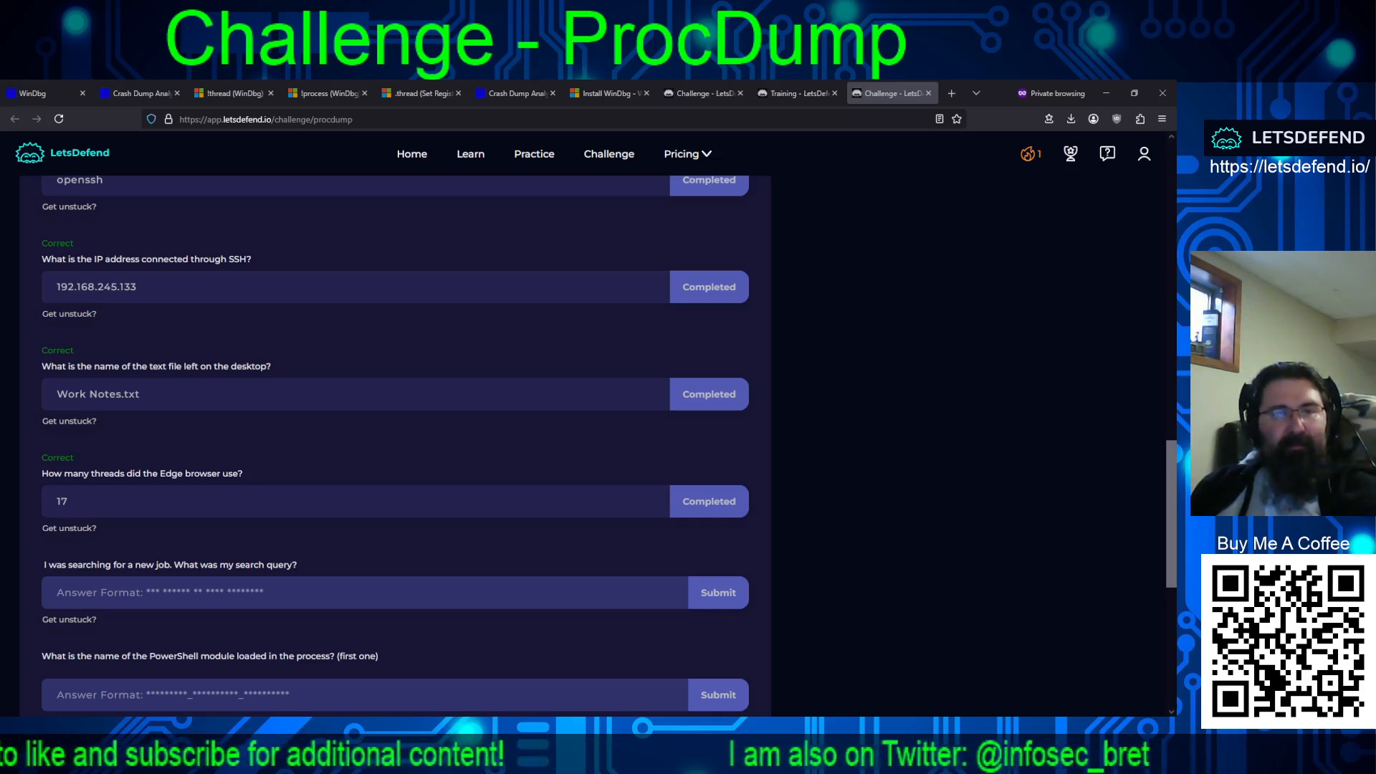
Step: Display the processes and threads of msedge.DMP in WinDbg, review the msedge.exe thread list, and close it
scroll(395, 430, down, 3)
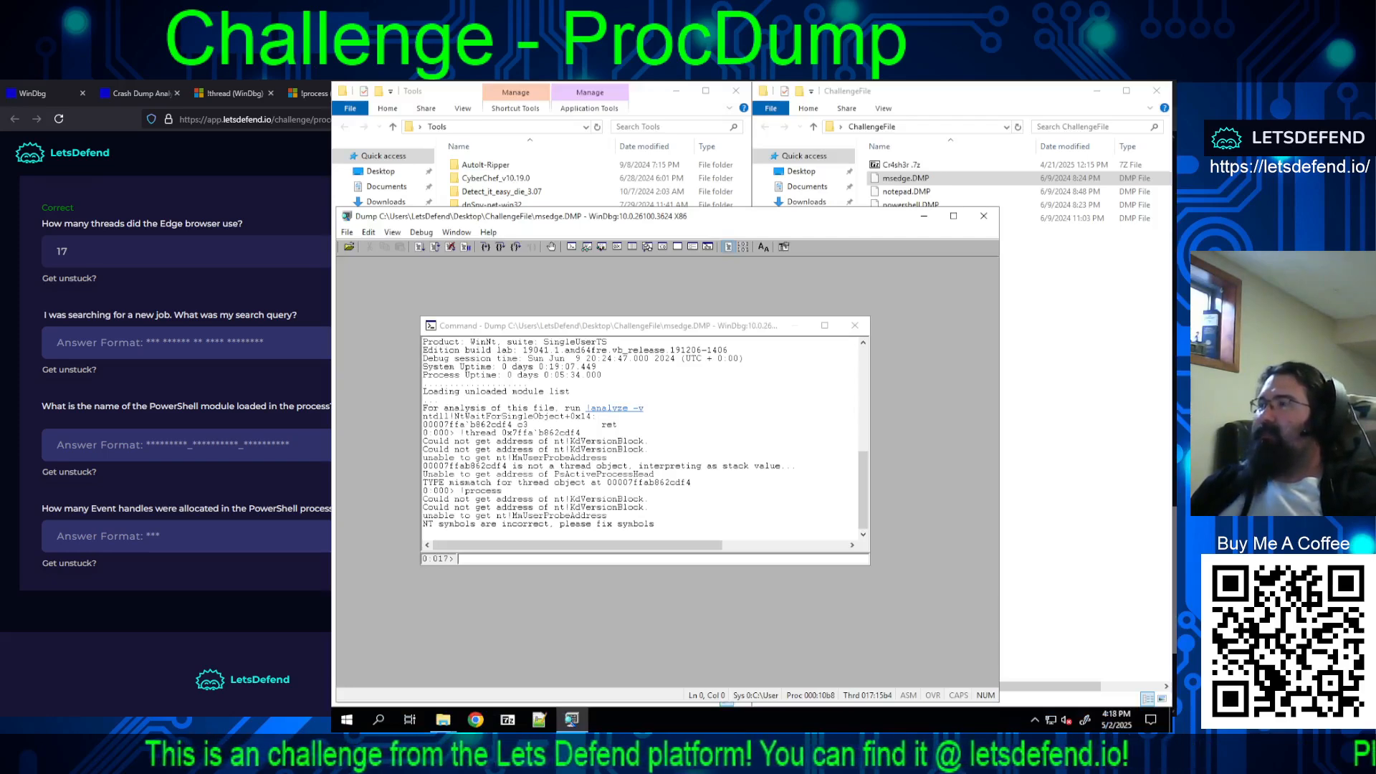
click(659, 407)
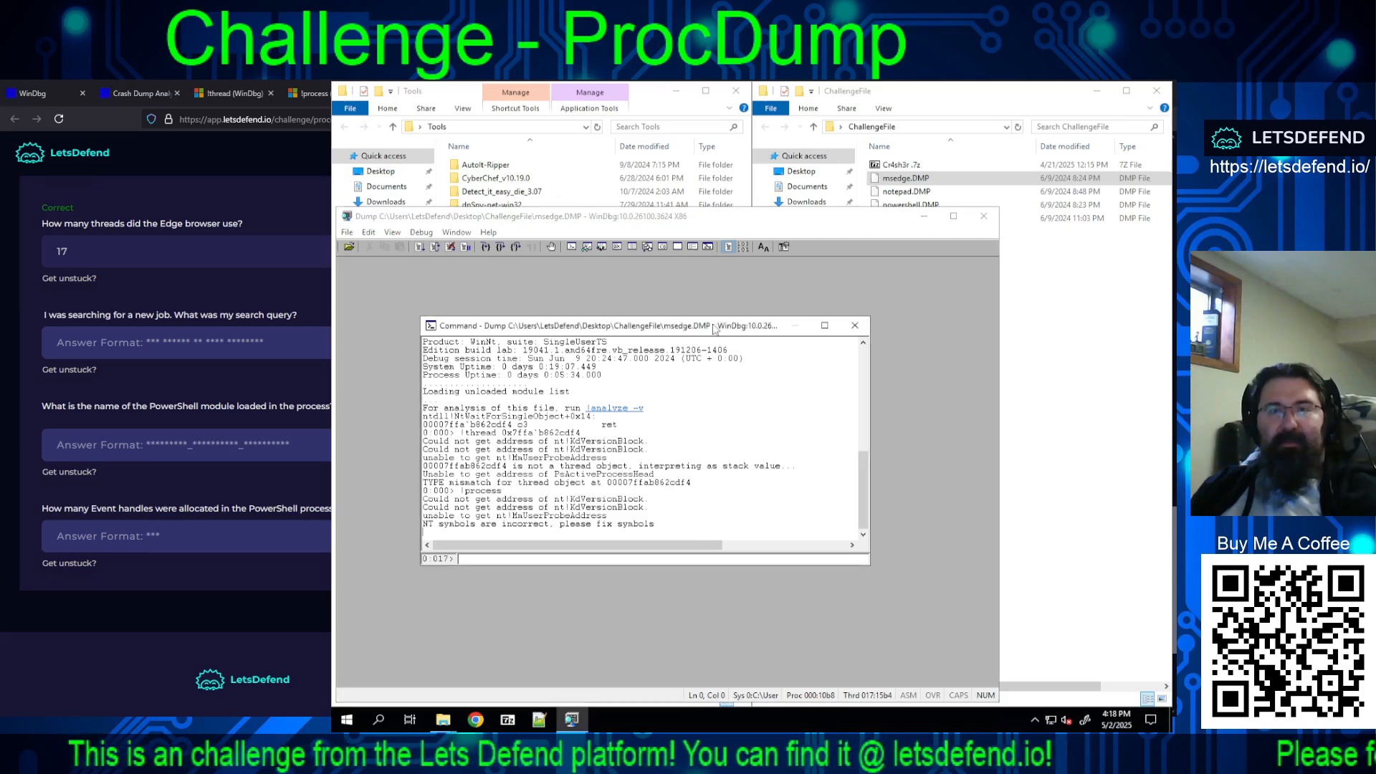
click(394, 233)
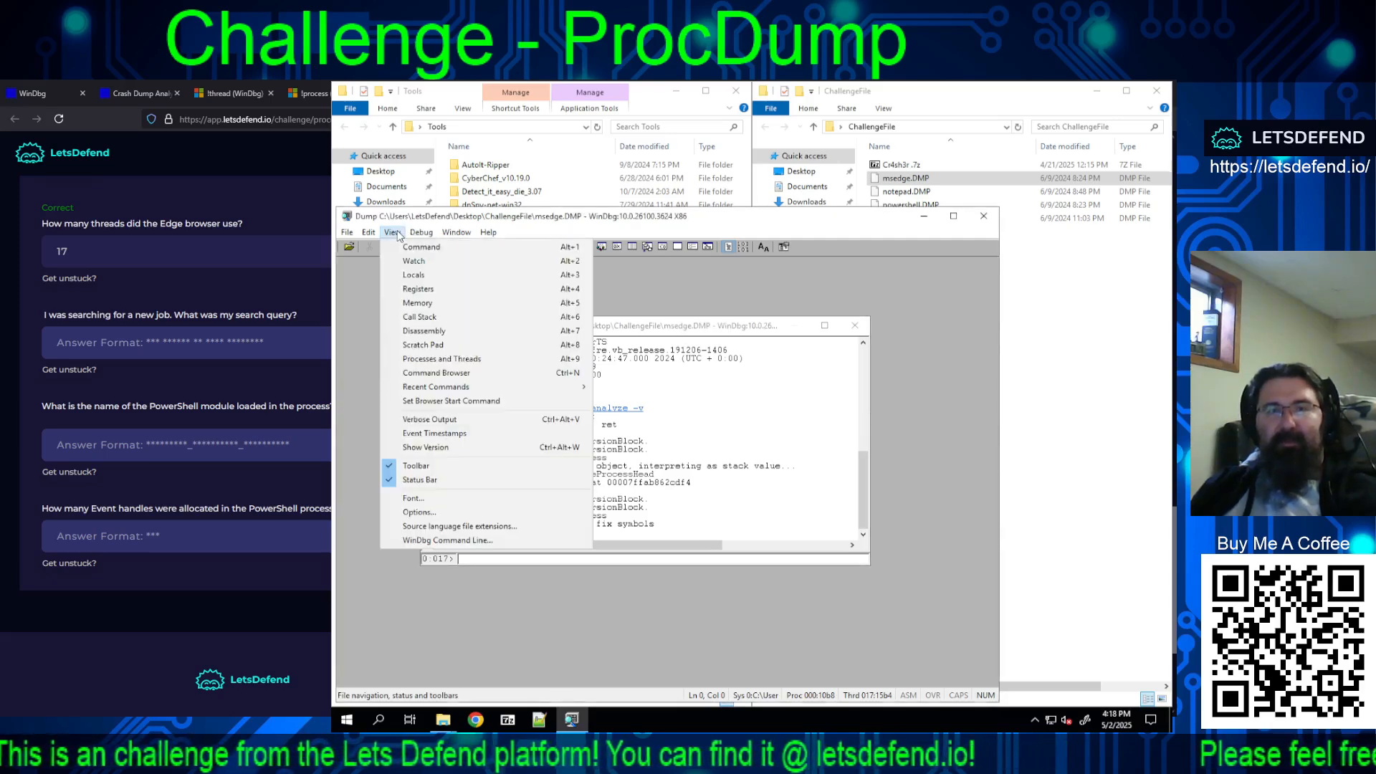
click(479, 359)
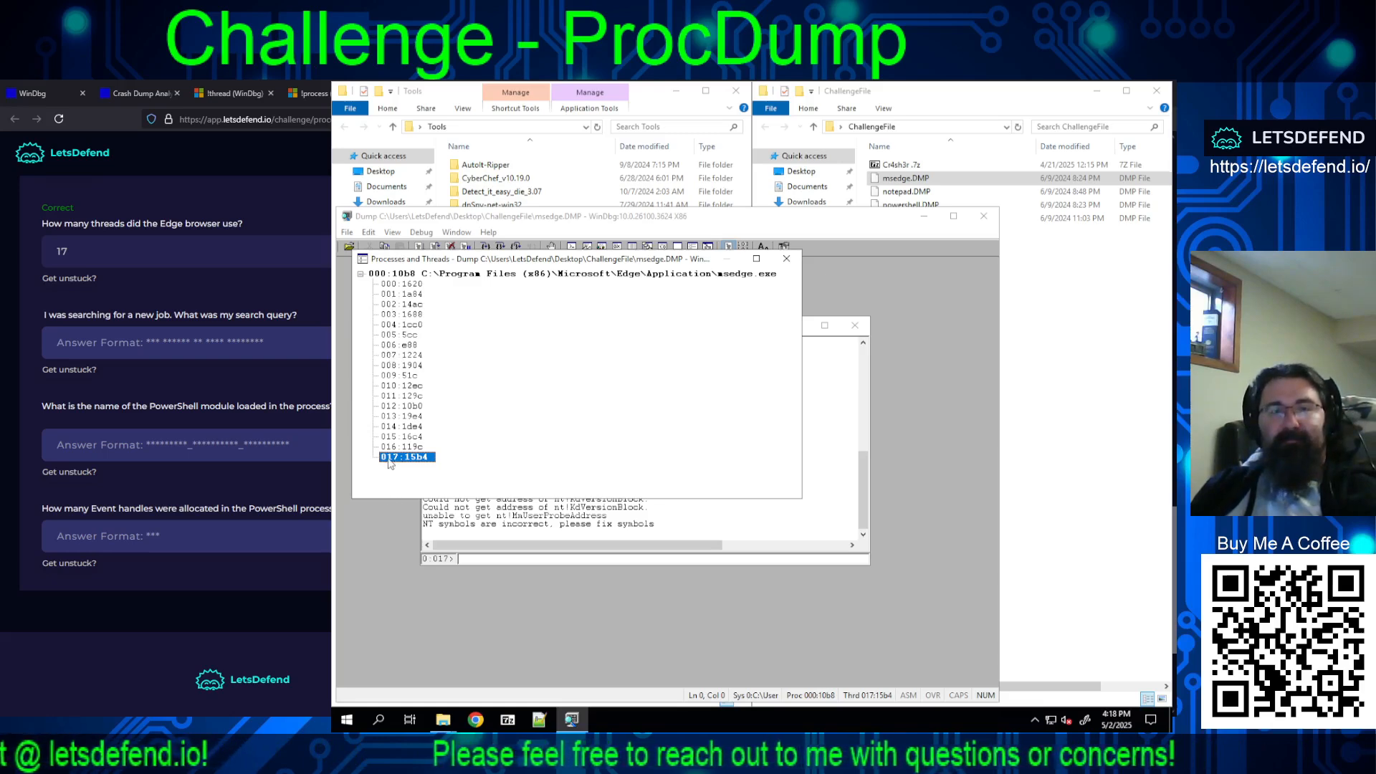
click(786, 260)
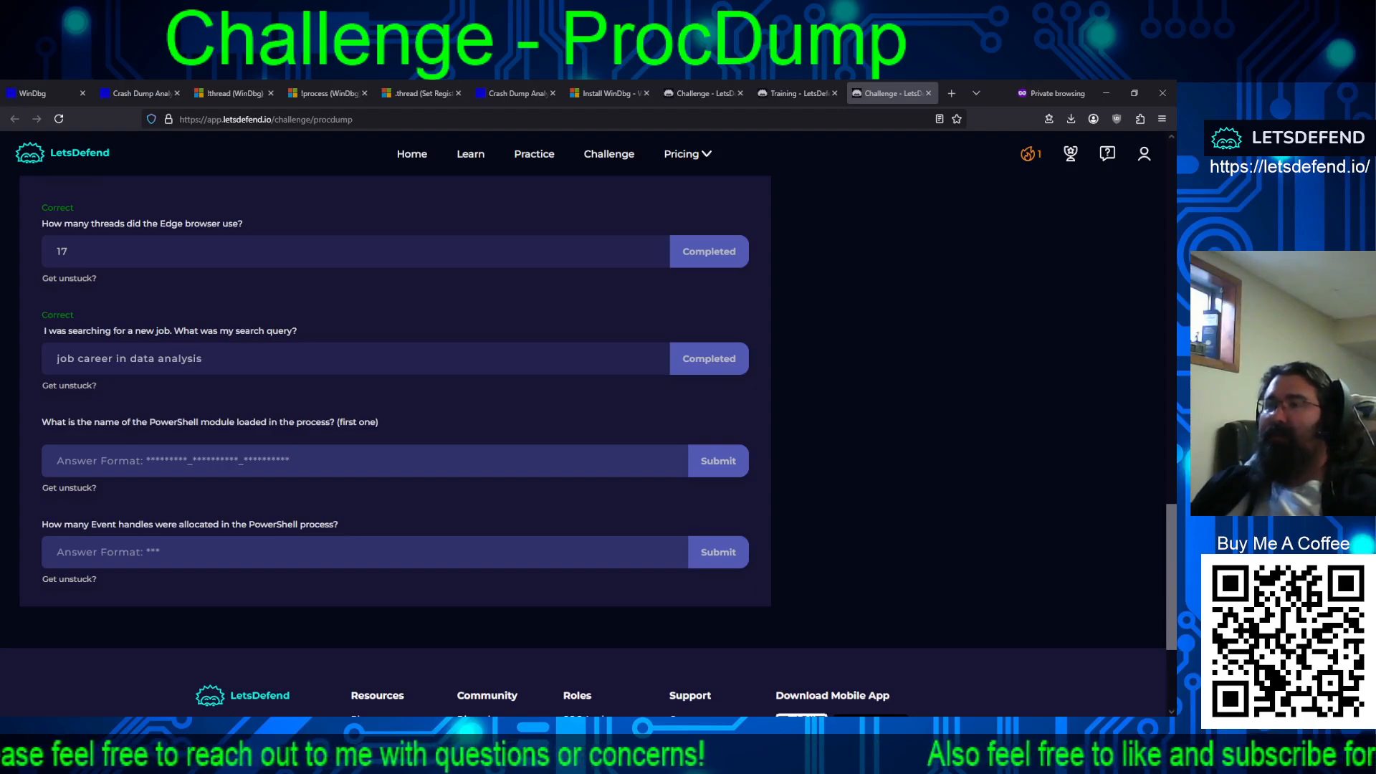
Step: Highlight the Google advanced search URL for Job+Career+in+Data+Analysis in strings_edge.txt in Notepad++ and go through the next google matches
key(alt+Tab)
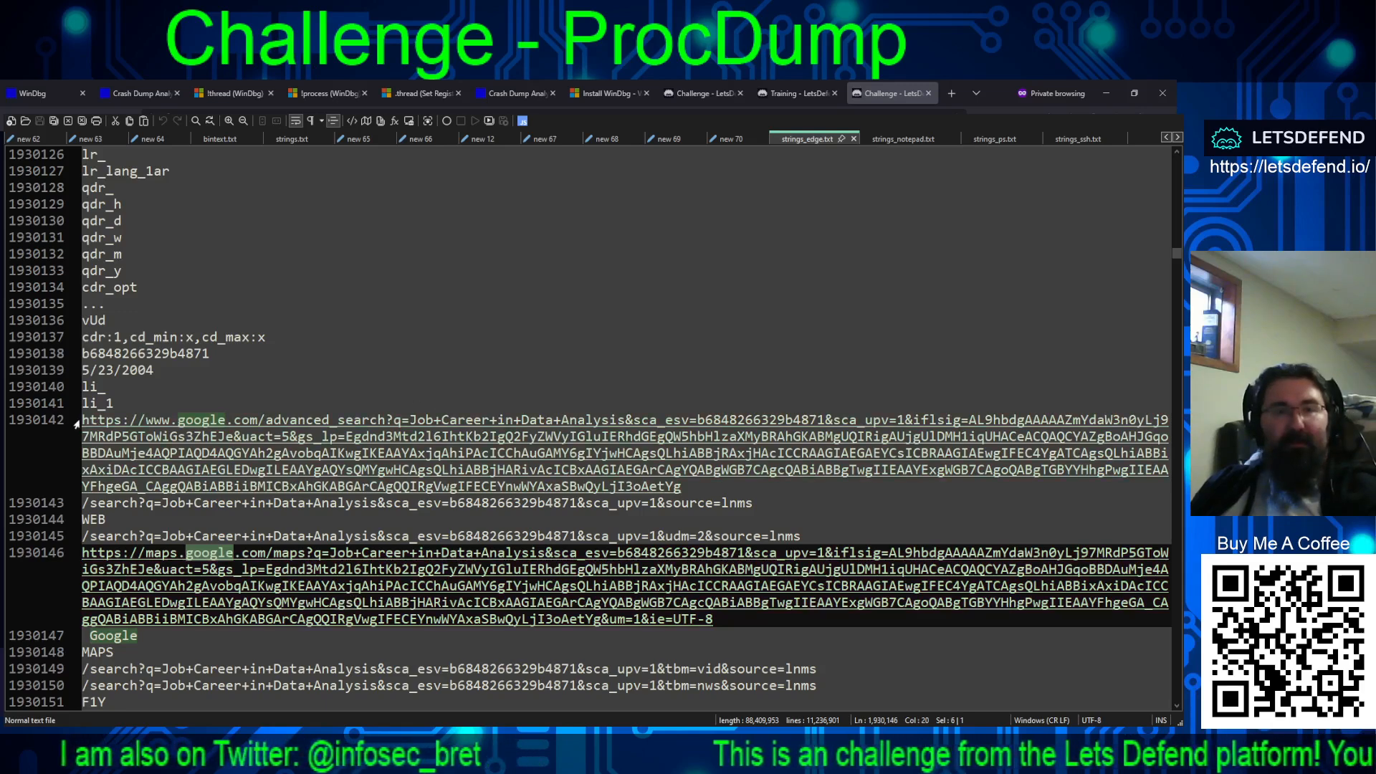
drag(80, 423, 628, 432)
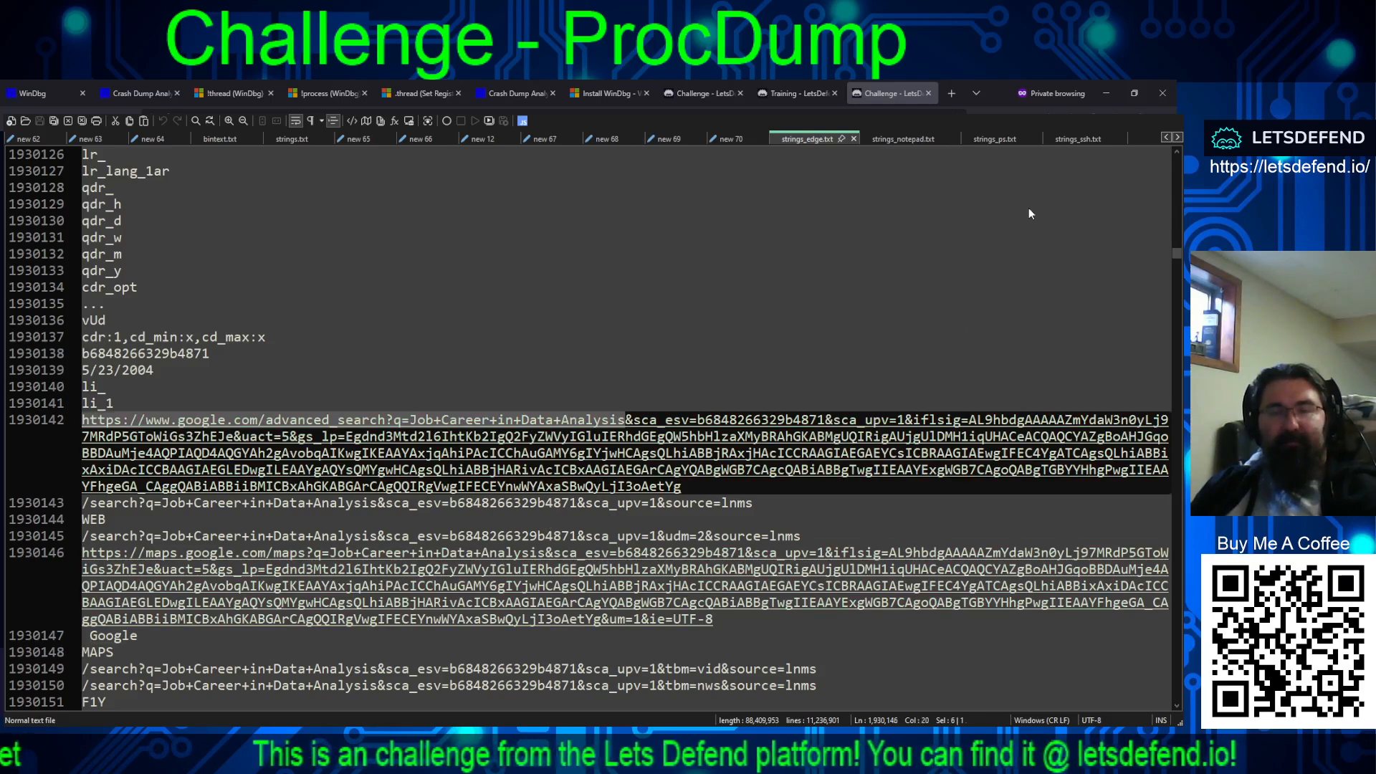
key(F3)
key(F3)
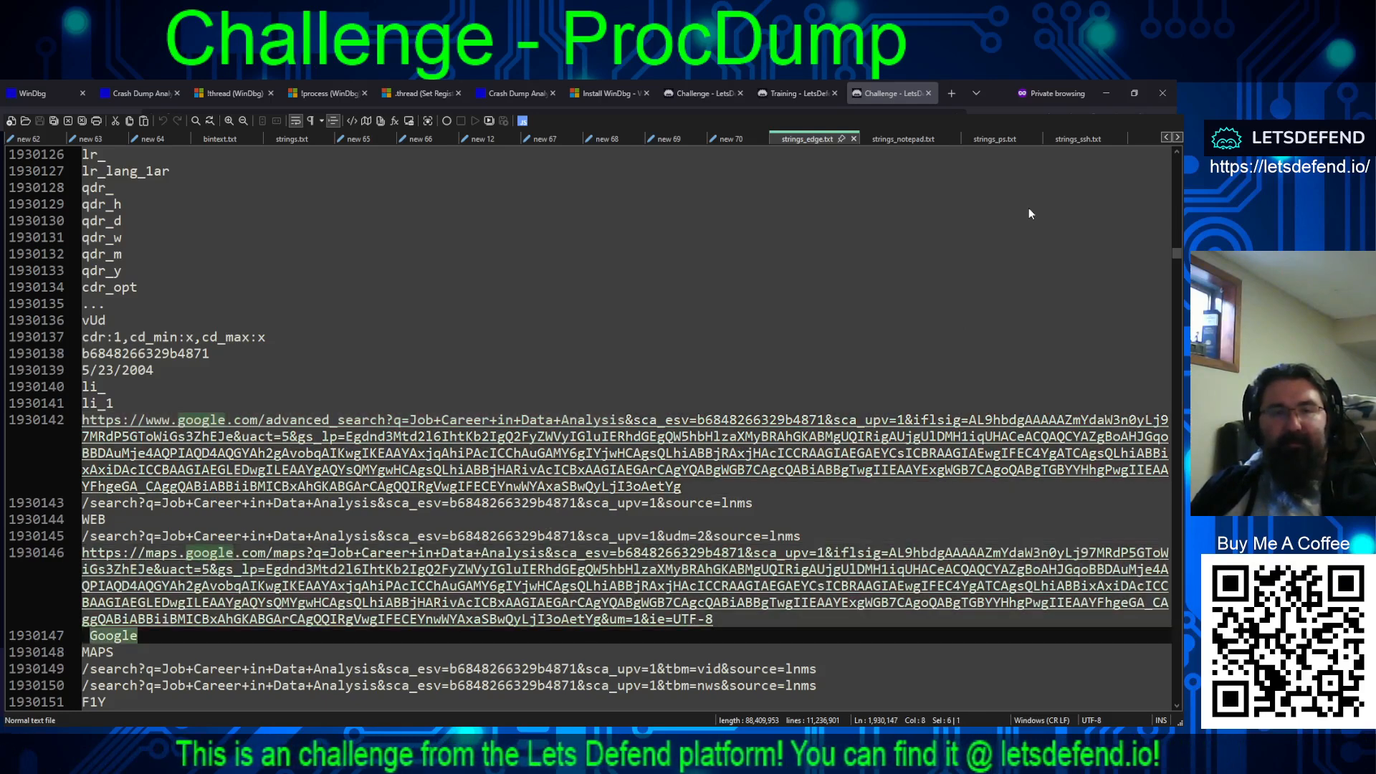
key(F3)
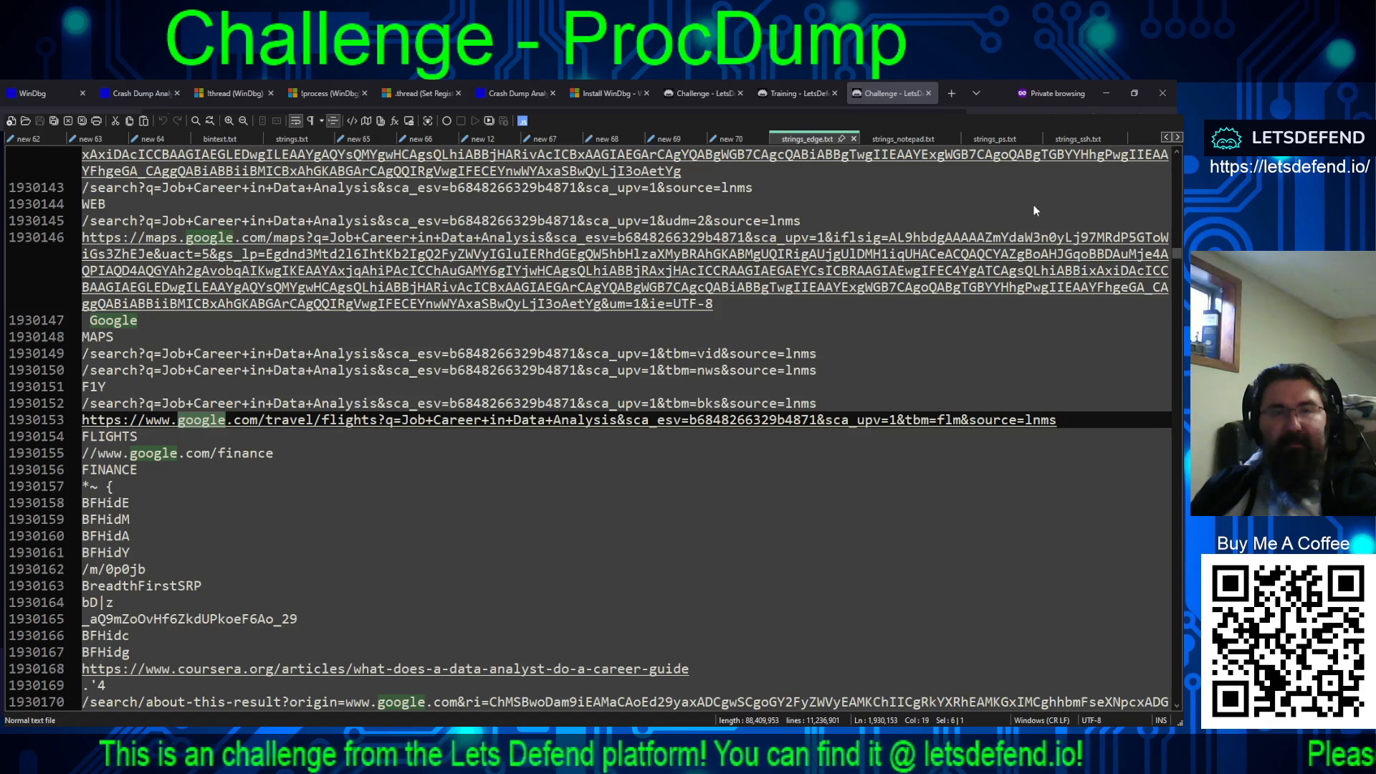
key(F3)
key(F3)
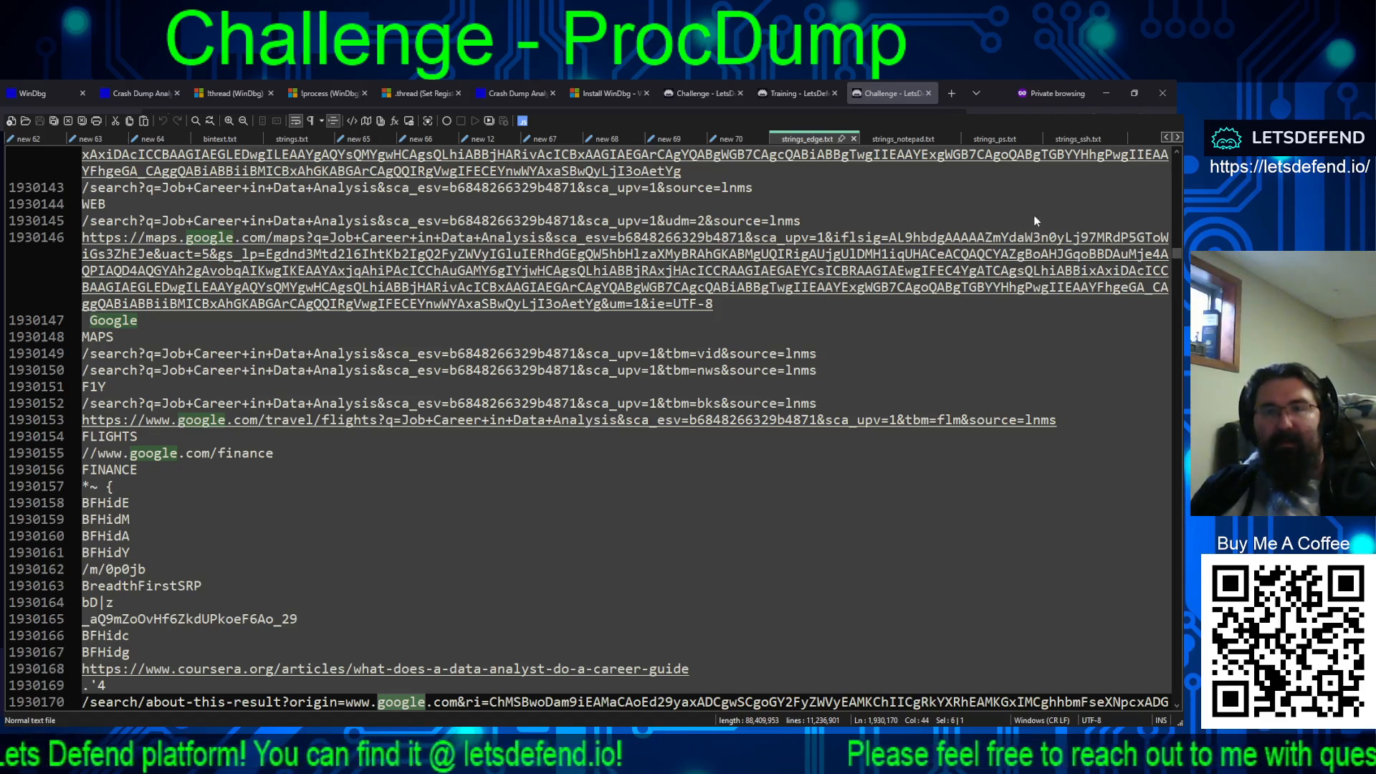
Step: Go through the job matches in strings_edge.txt and place the cursor in a much earlier part of the file
key(F3)
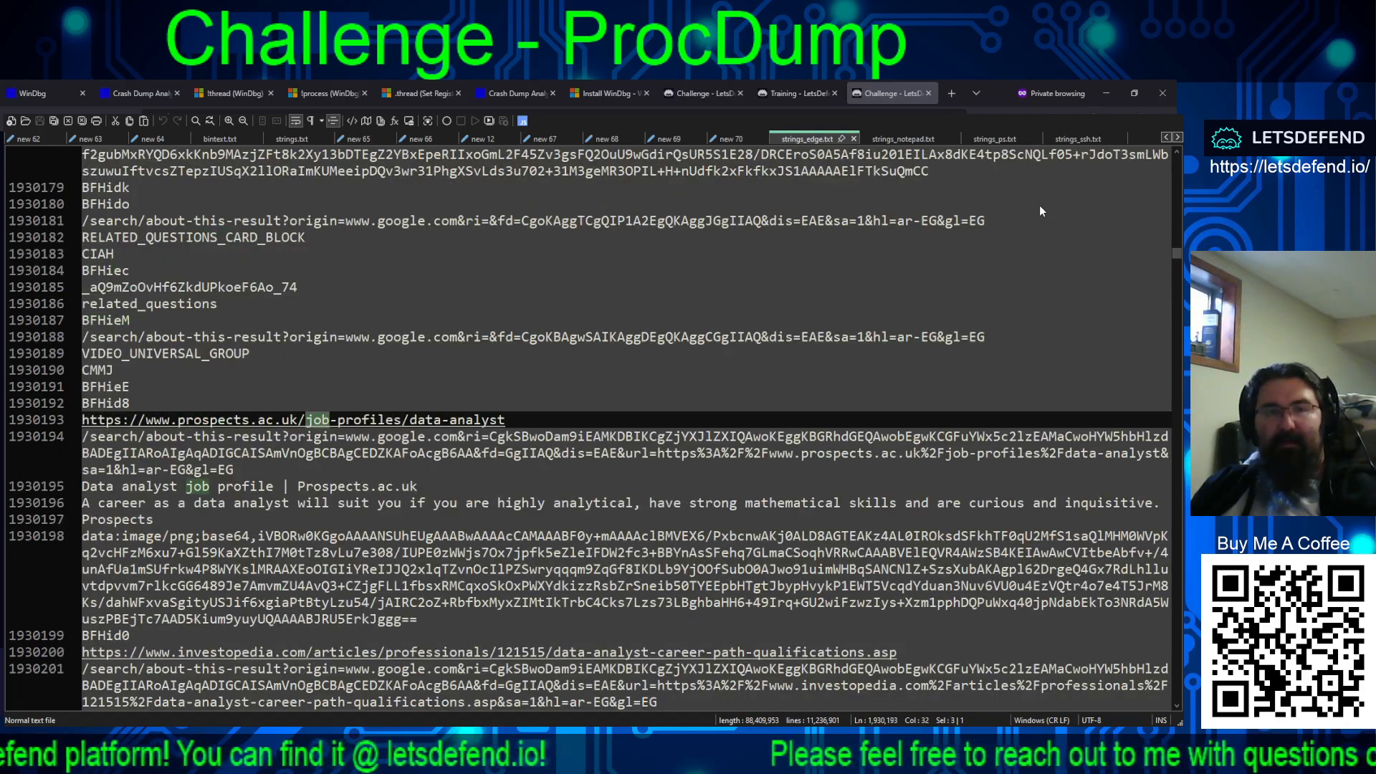
key(F3)
key(F3)
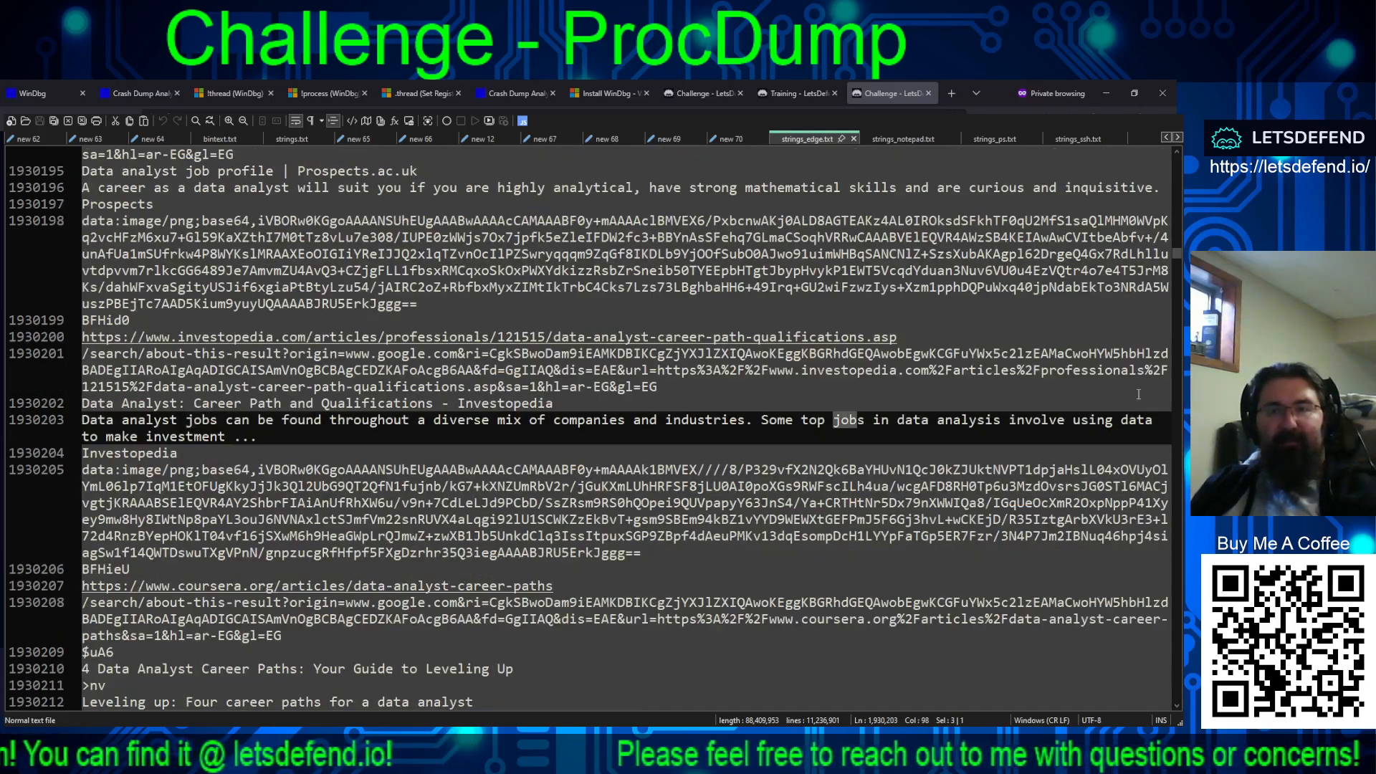
drag(1176, 255, 1174, 219)
click(628, 270)
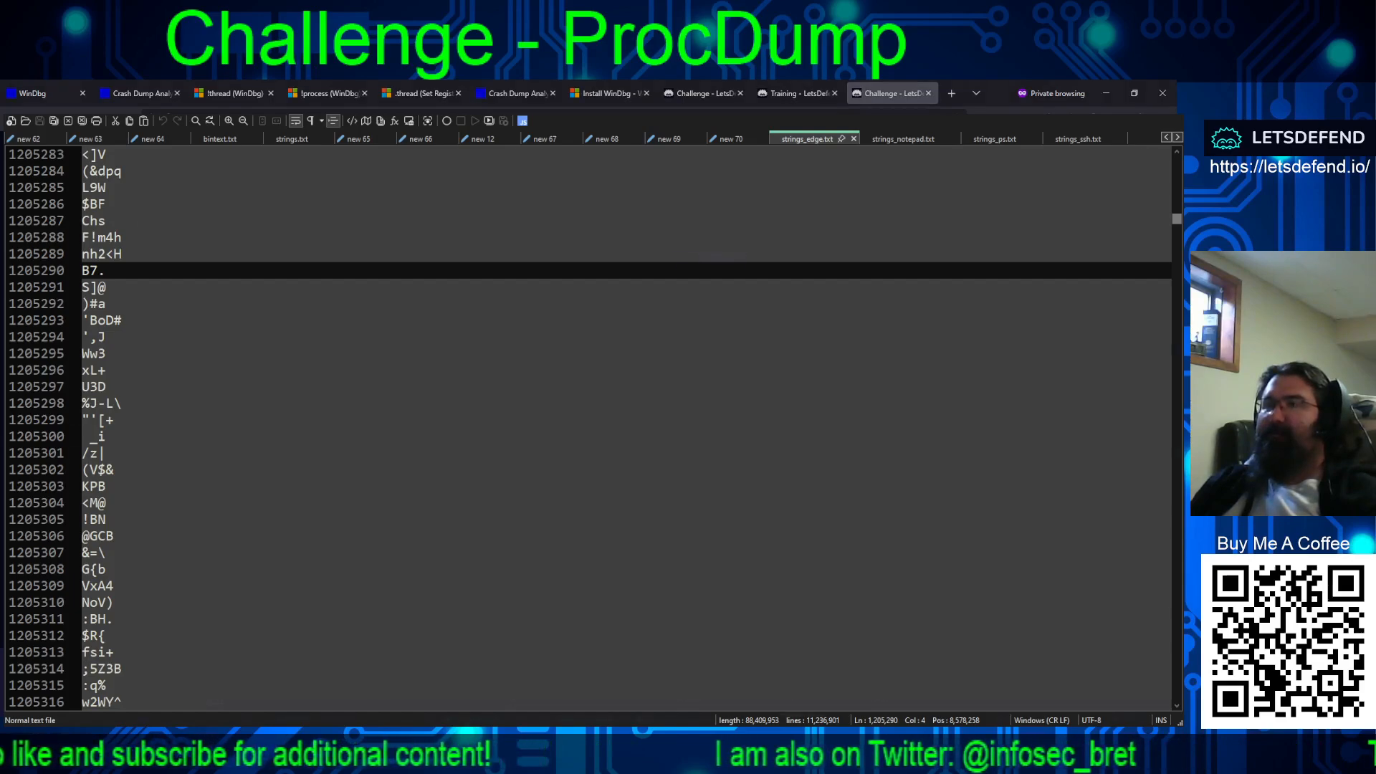
Step: Submit microsoft_powershell_psreadline on the challenge page as the name of the first PowerShell module loaded in the process
key(alt+Tab)
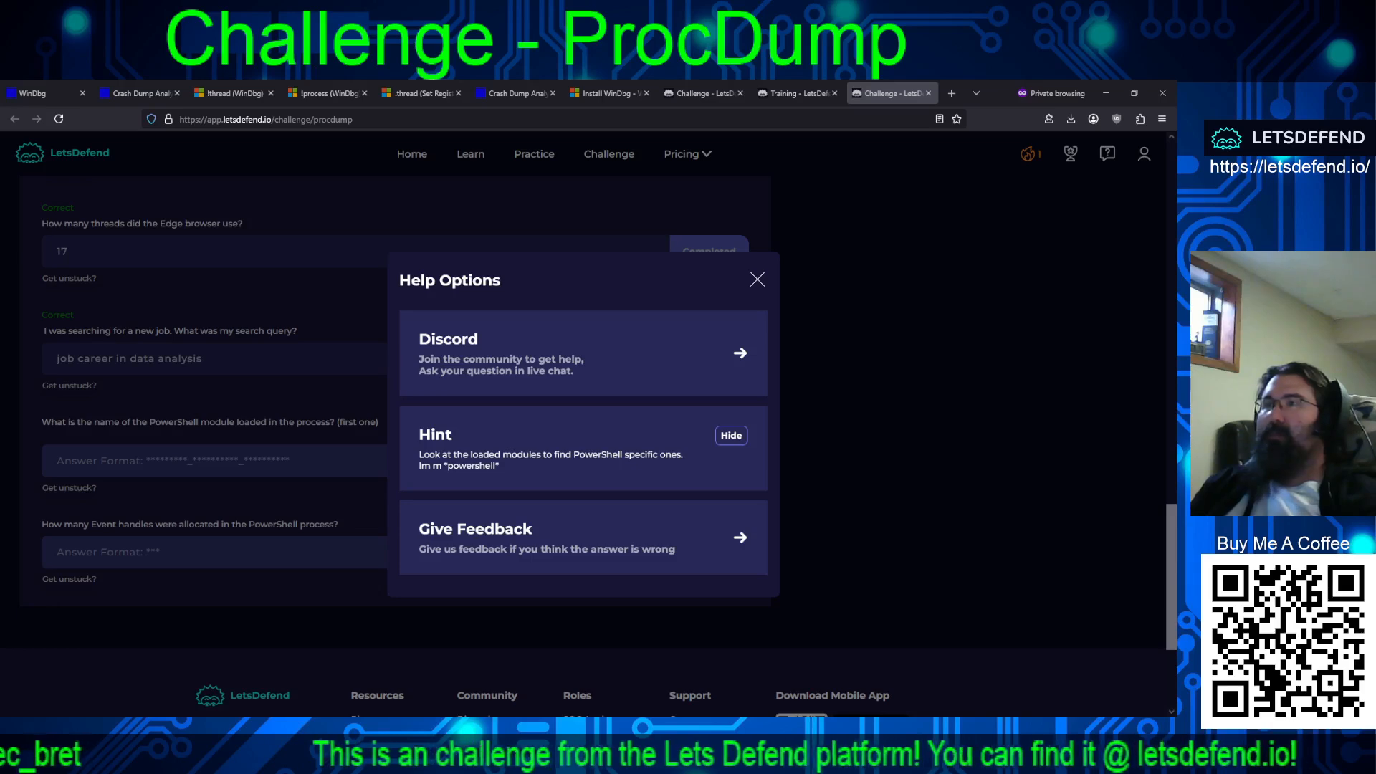
key(alt+Tab)
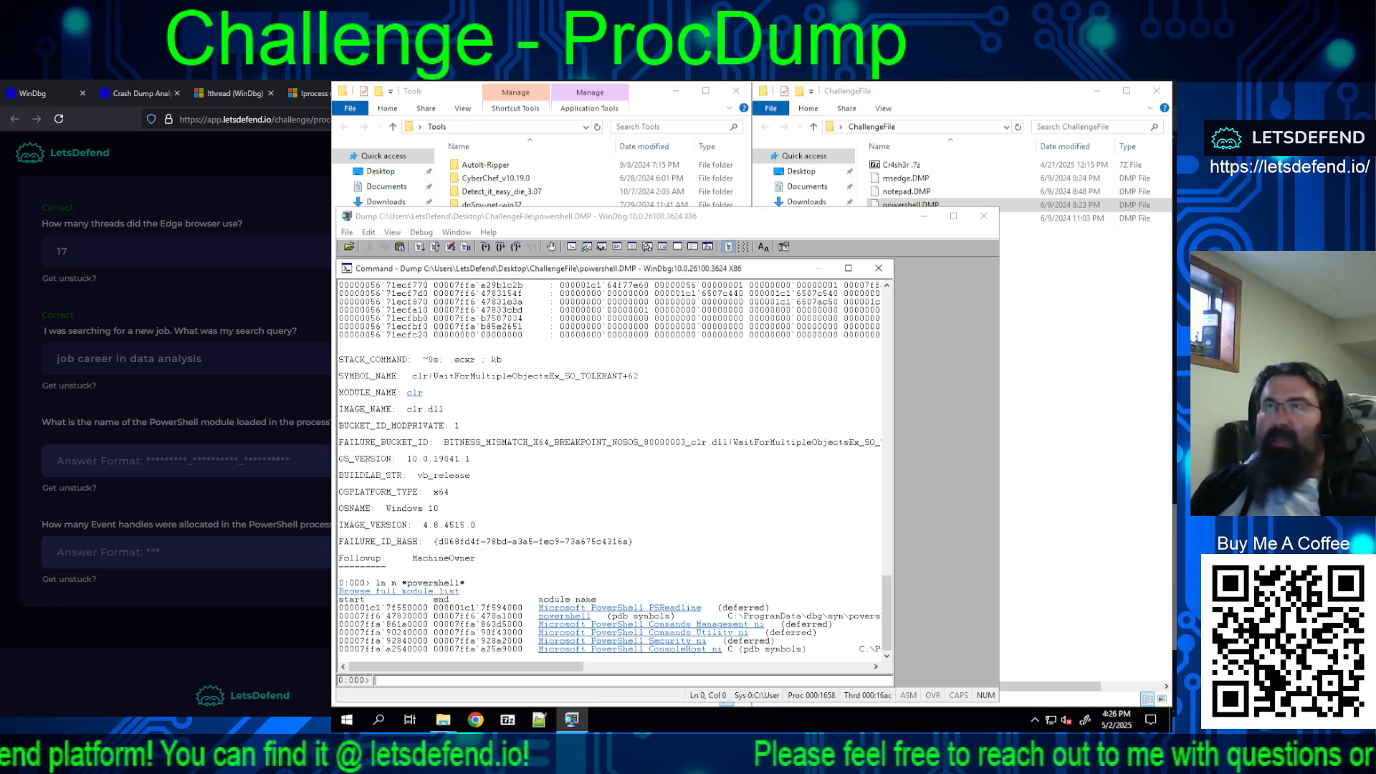
click(248, 465)
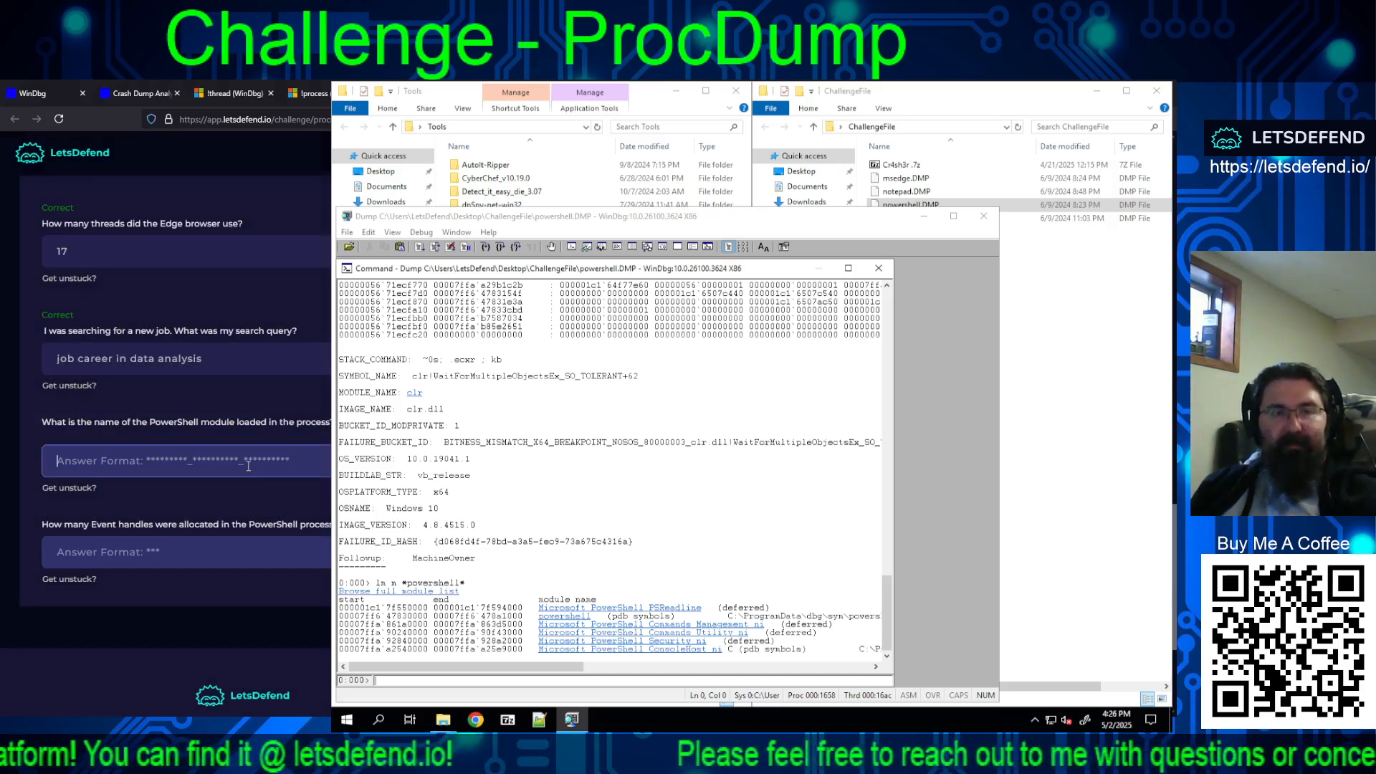
text(micro)
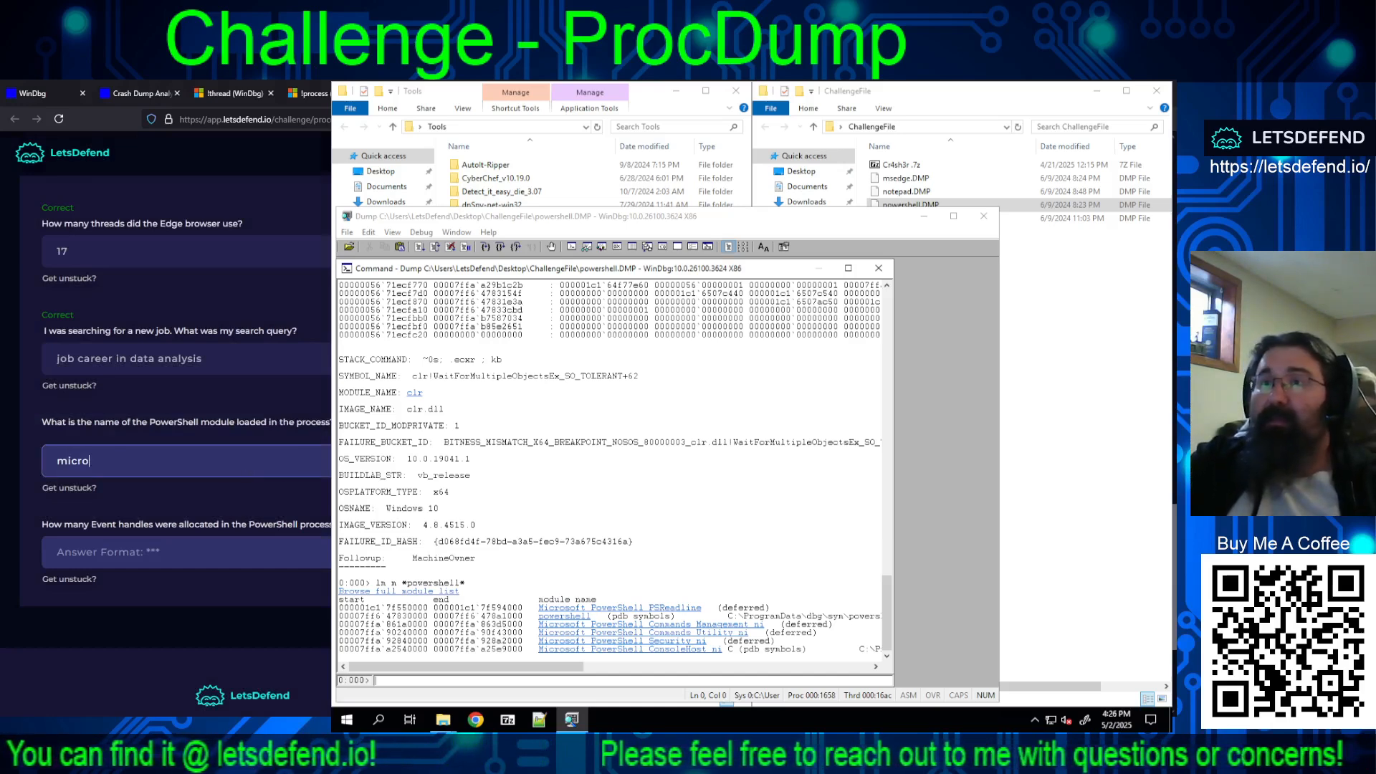
text(soft_)
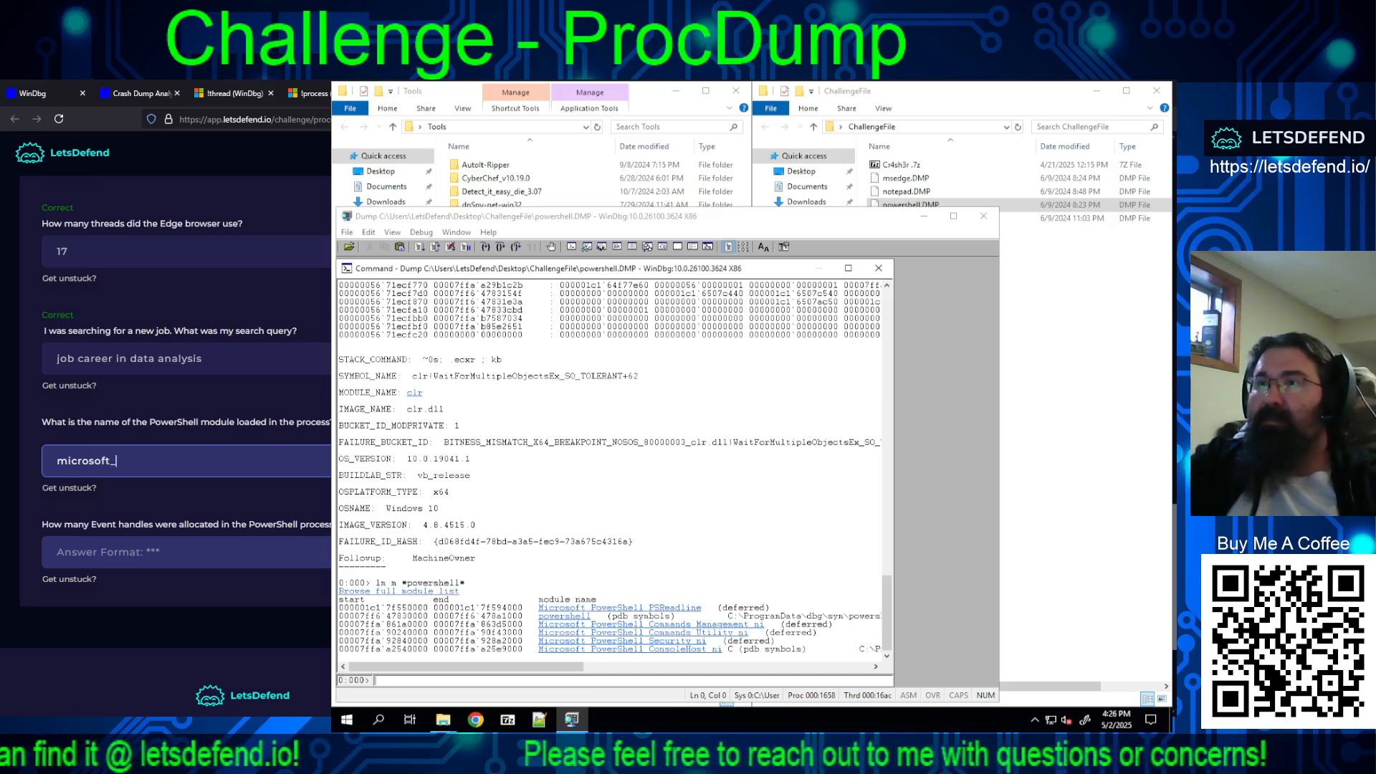
text(powersh)
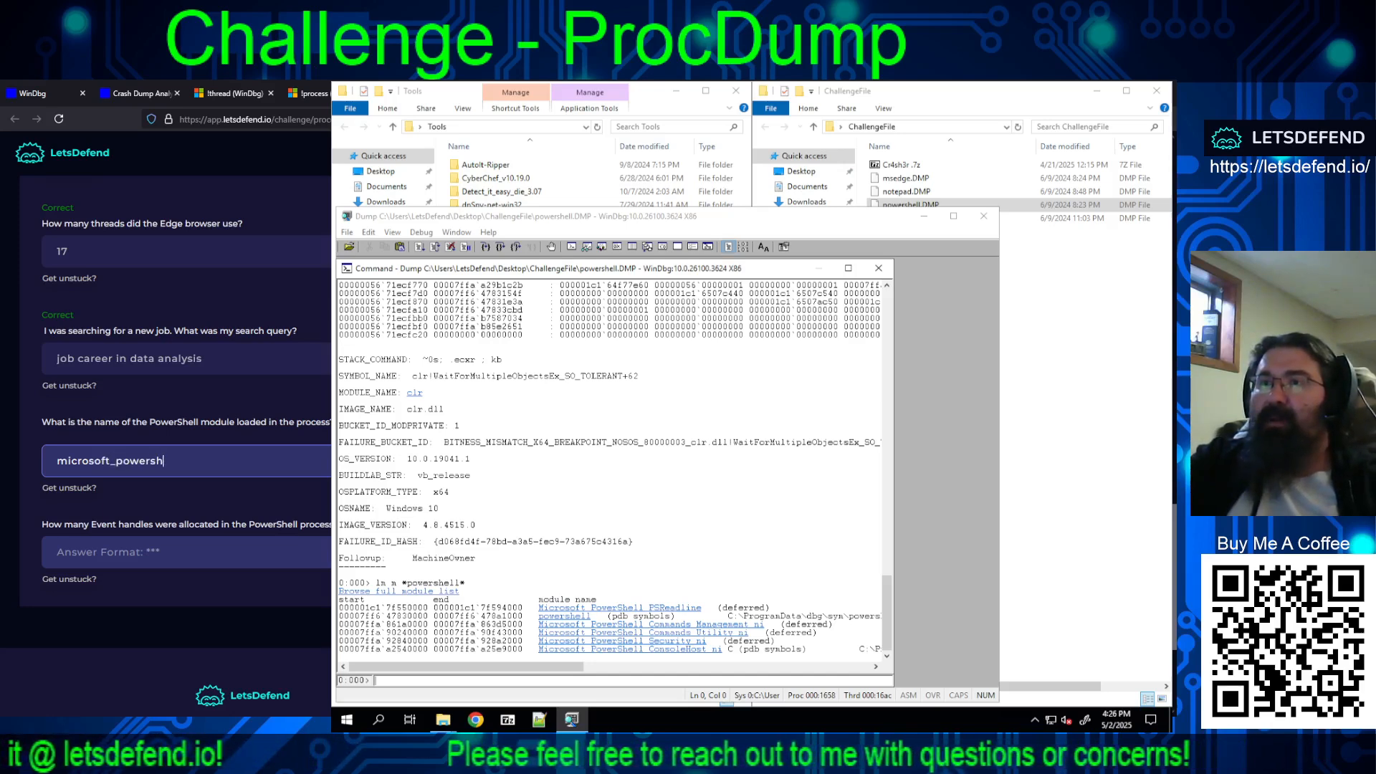
text(ell_)
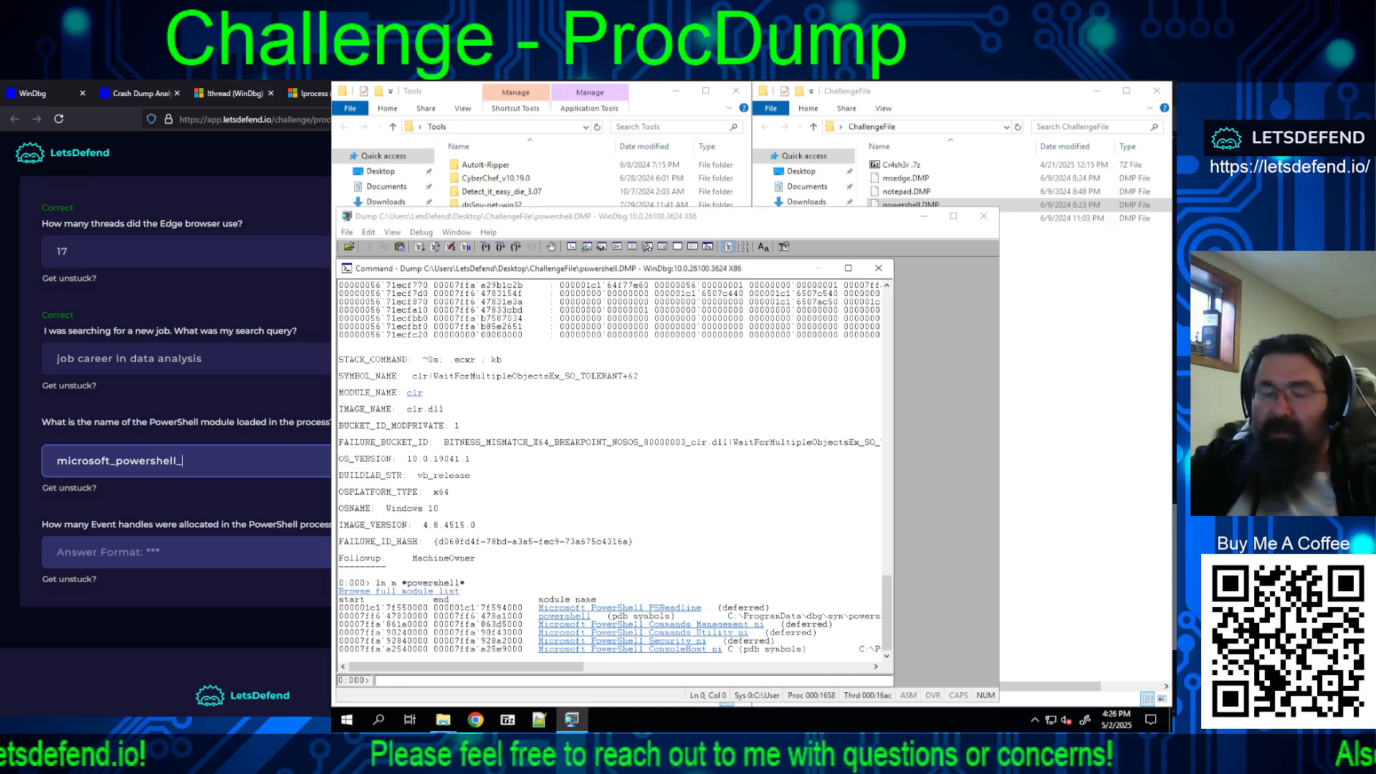
text(psreadline)
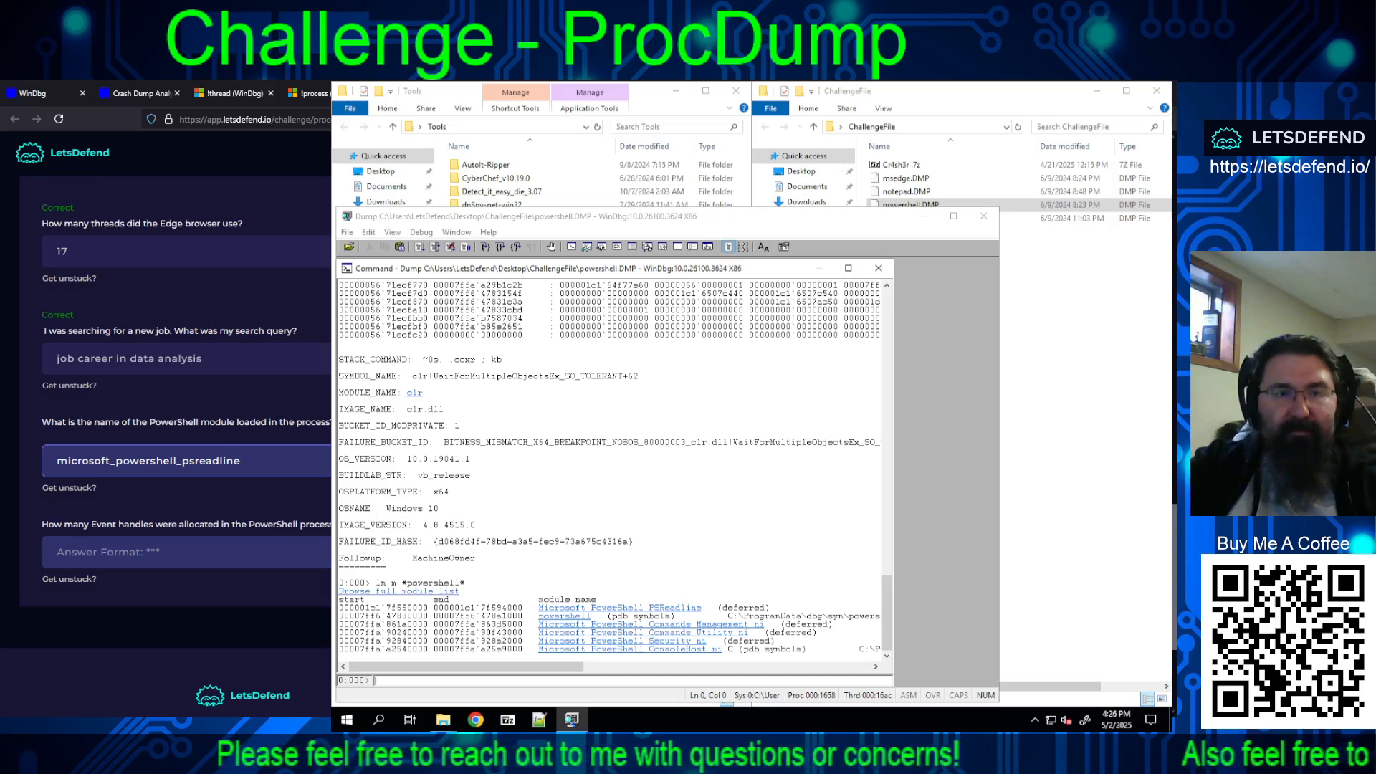
key(Return)
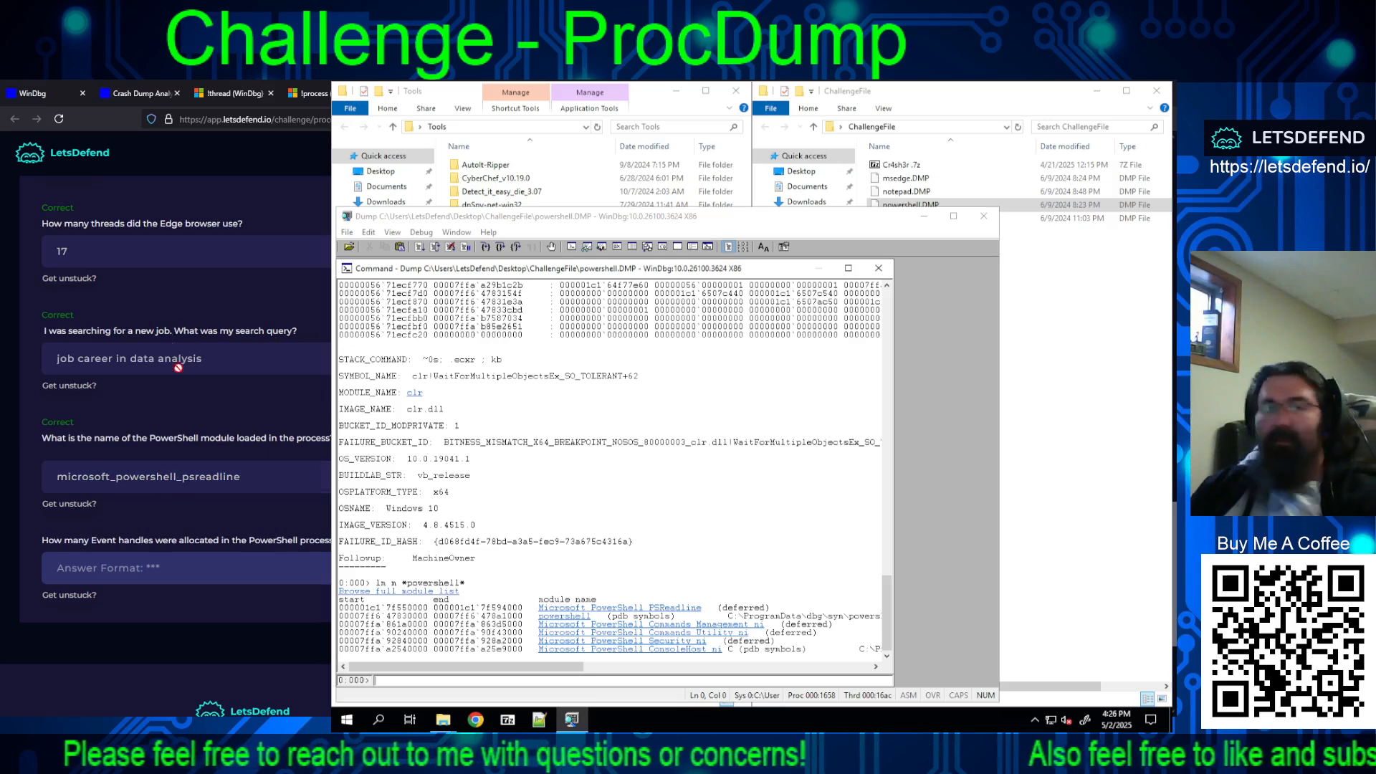
Step: List the handles of powershell.DMP in WinDbg with !handle and highlight the Event row in the summary
click(68, 594)
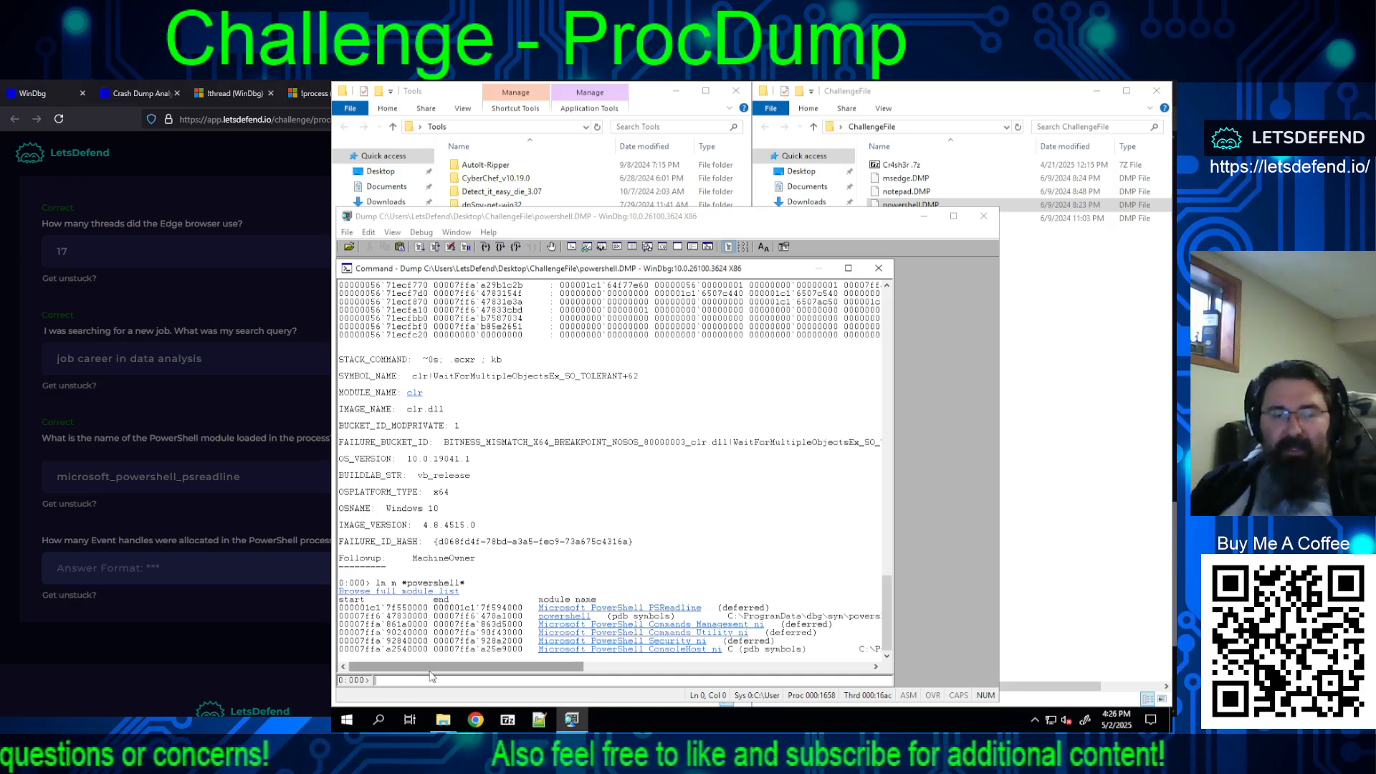
text(!handl)
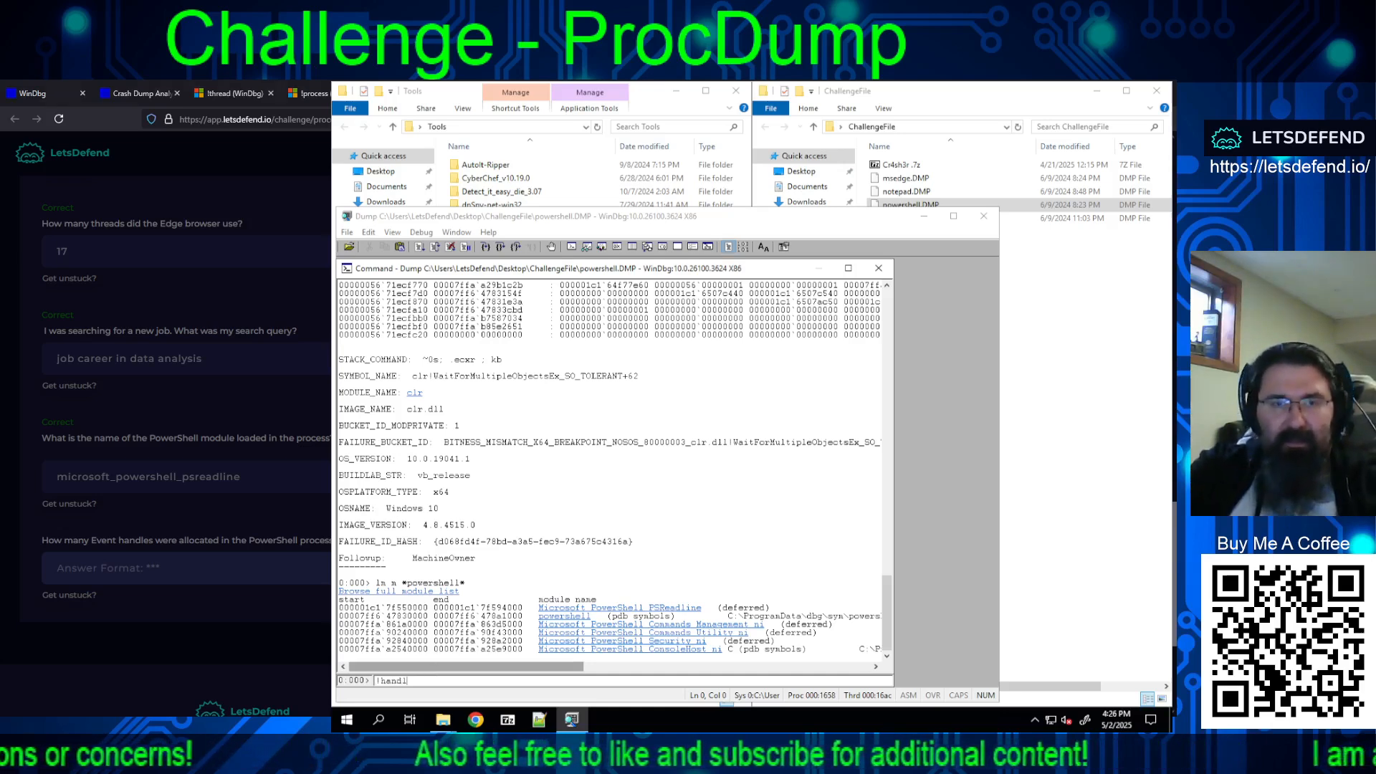
text(e)
key(Return)
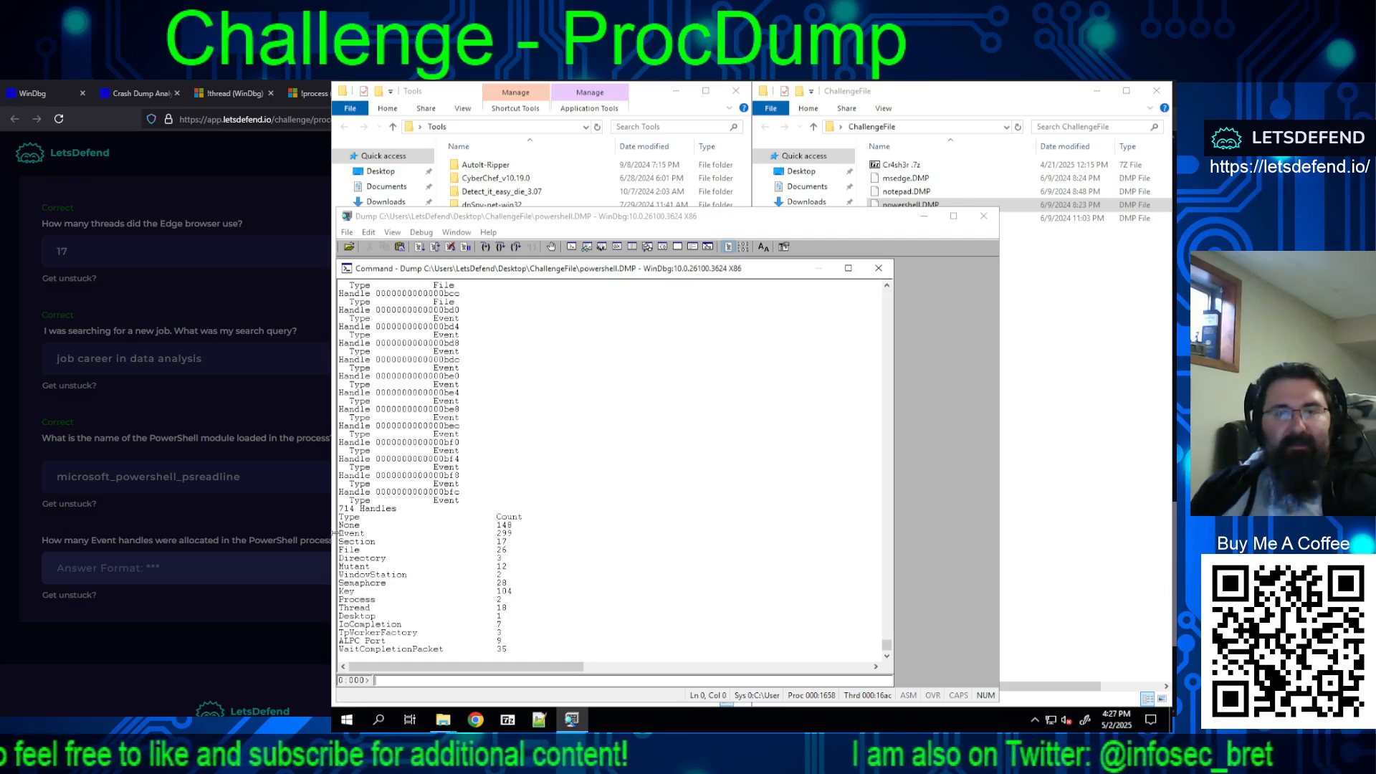
drag(340, 534, 513, 543)
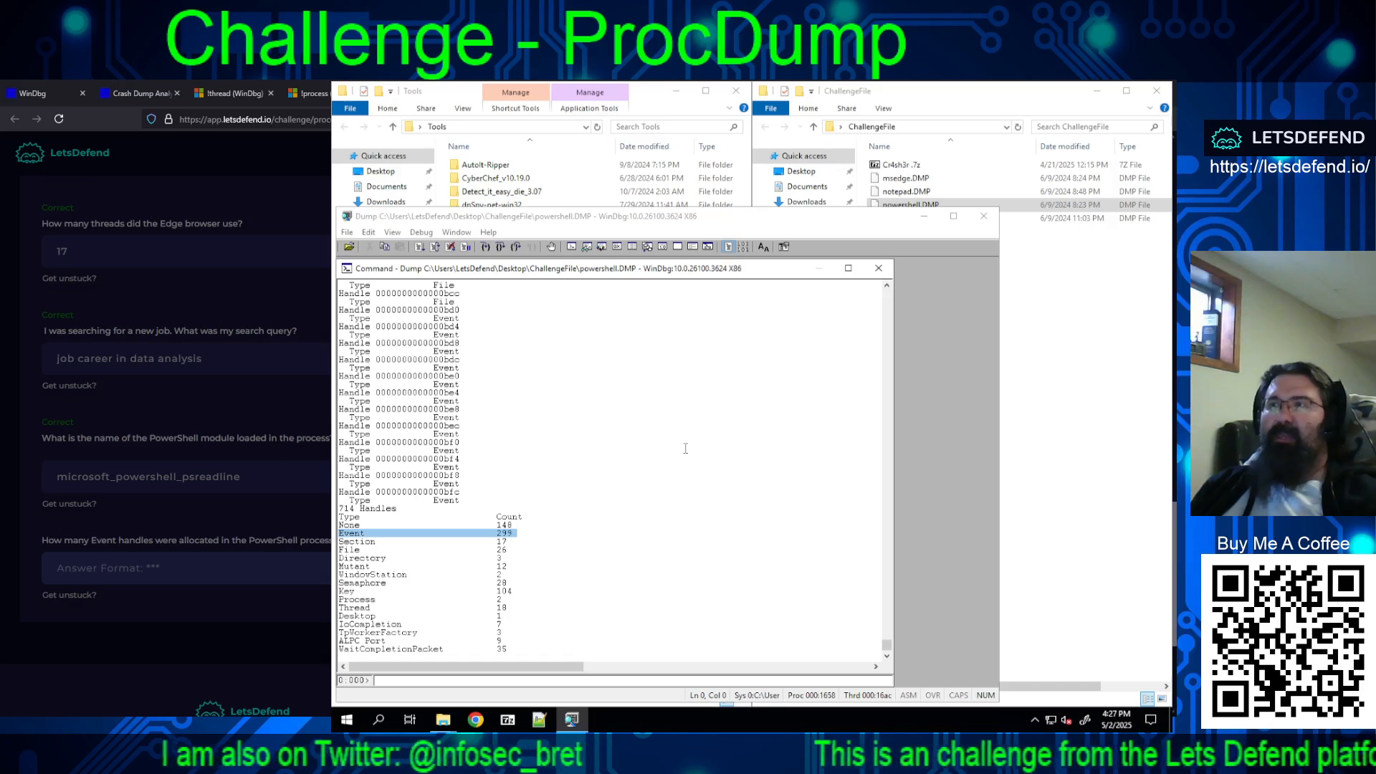
Step: Submit 299 as the number of Event handles allocated in the PowerShell process and bring the browser to the front
click(125, 576)
text(299)
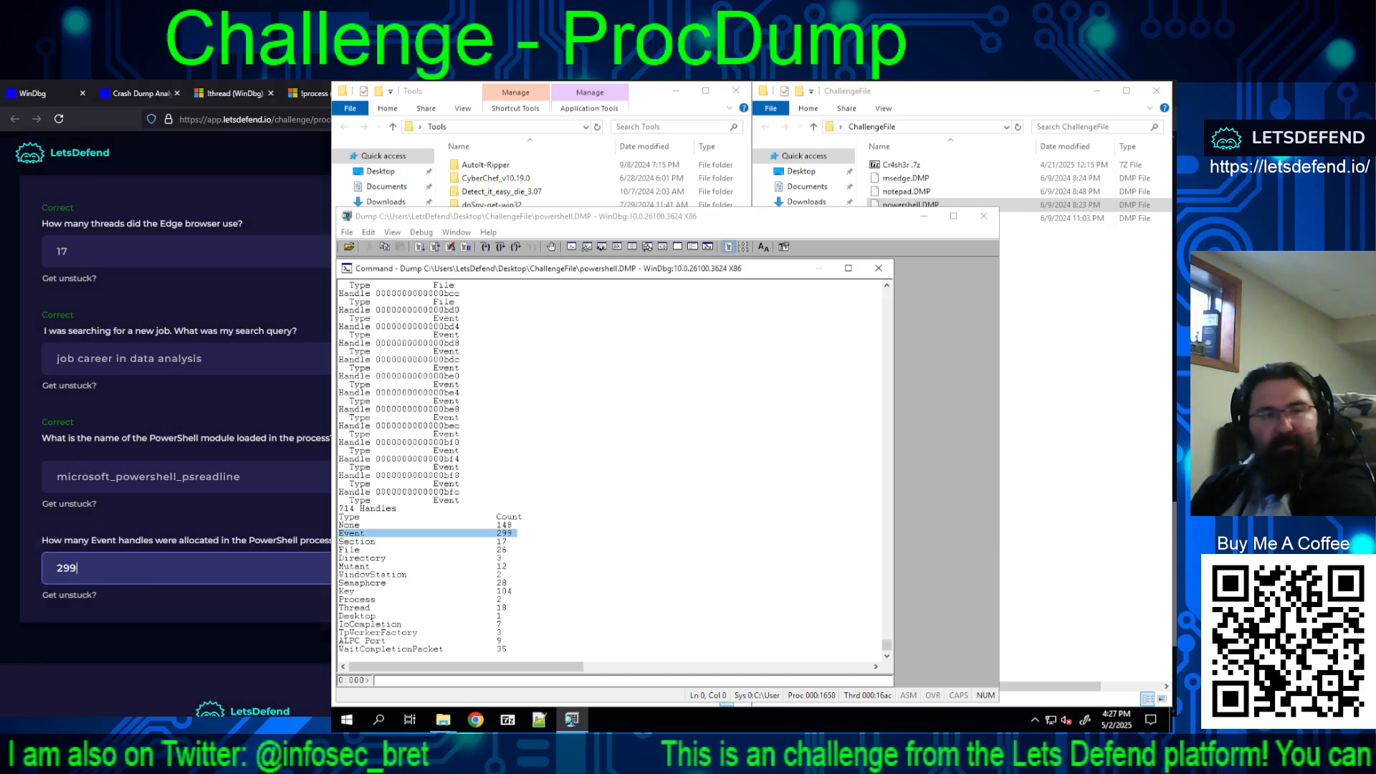
key(Return)
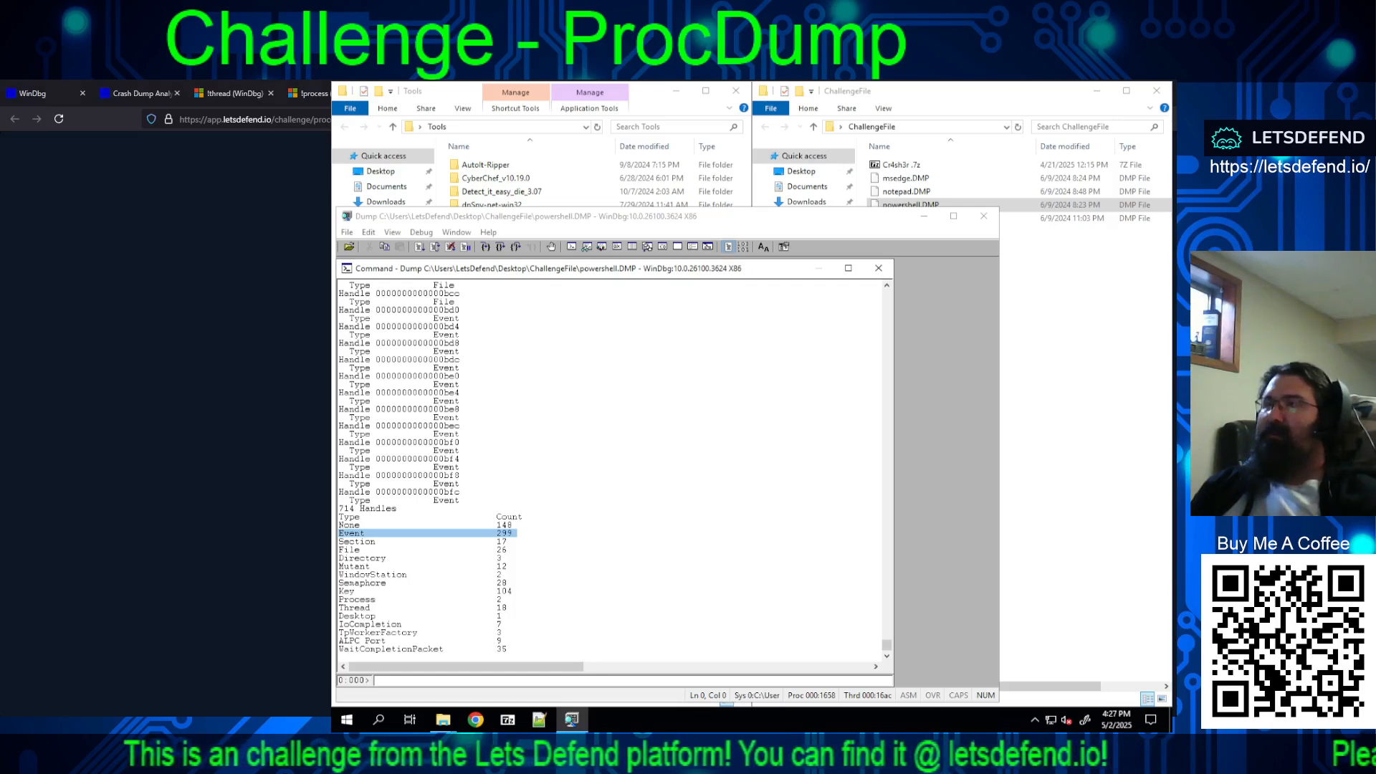
key(alt+Tab)
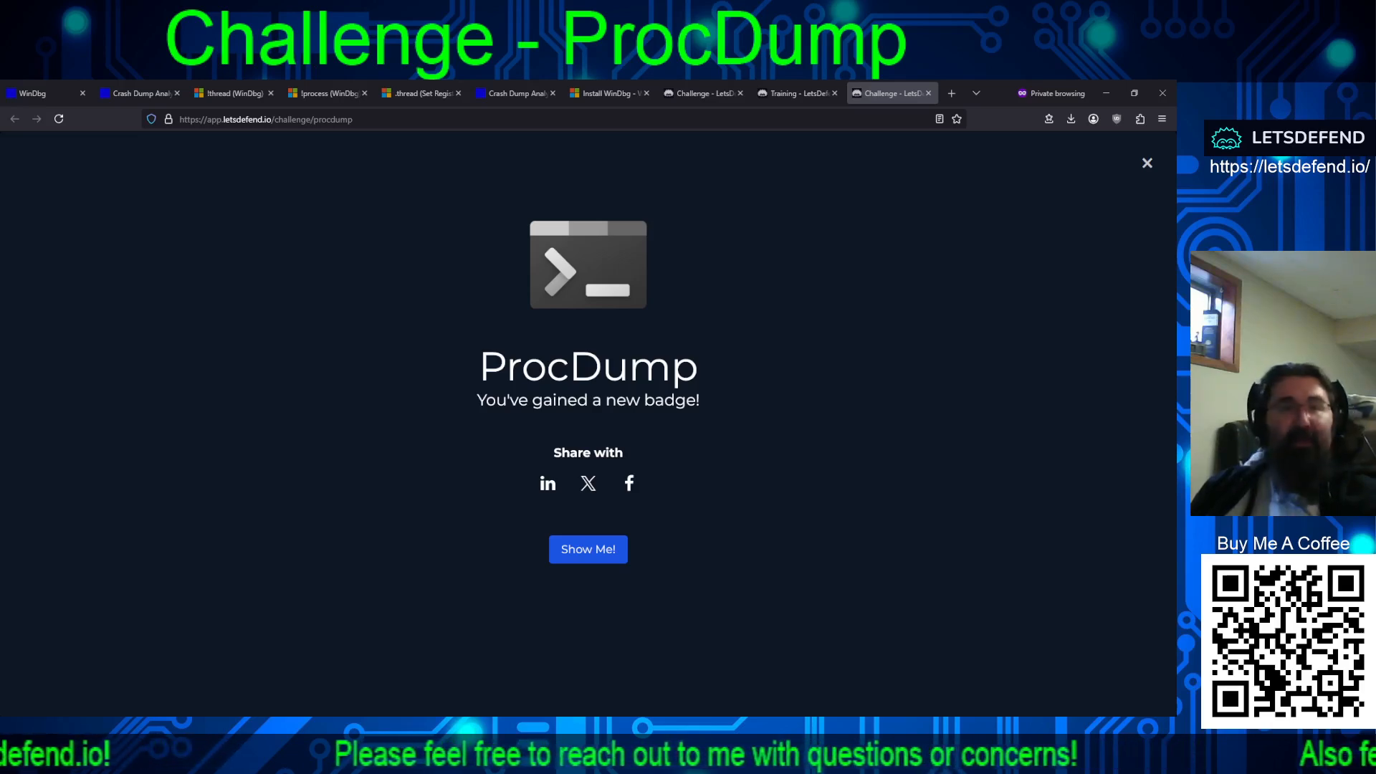
Step: Look through the user and kernel dump commands on the Crash Dump Analysis Poster page
click(136, 94)
scroll(182, 424, up, 2)
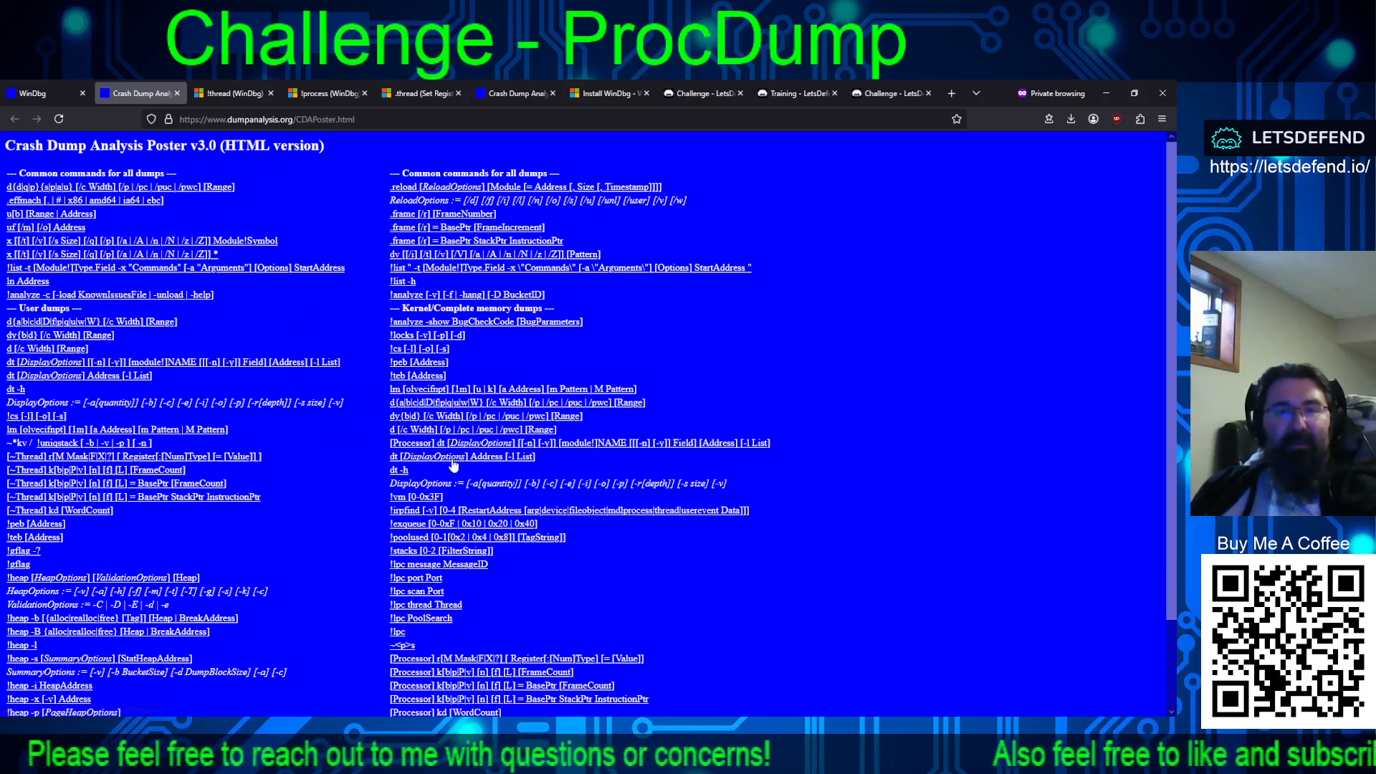
scroll(452, 466, down, 3)
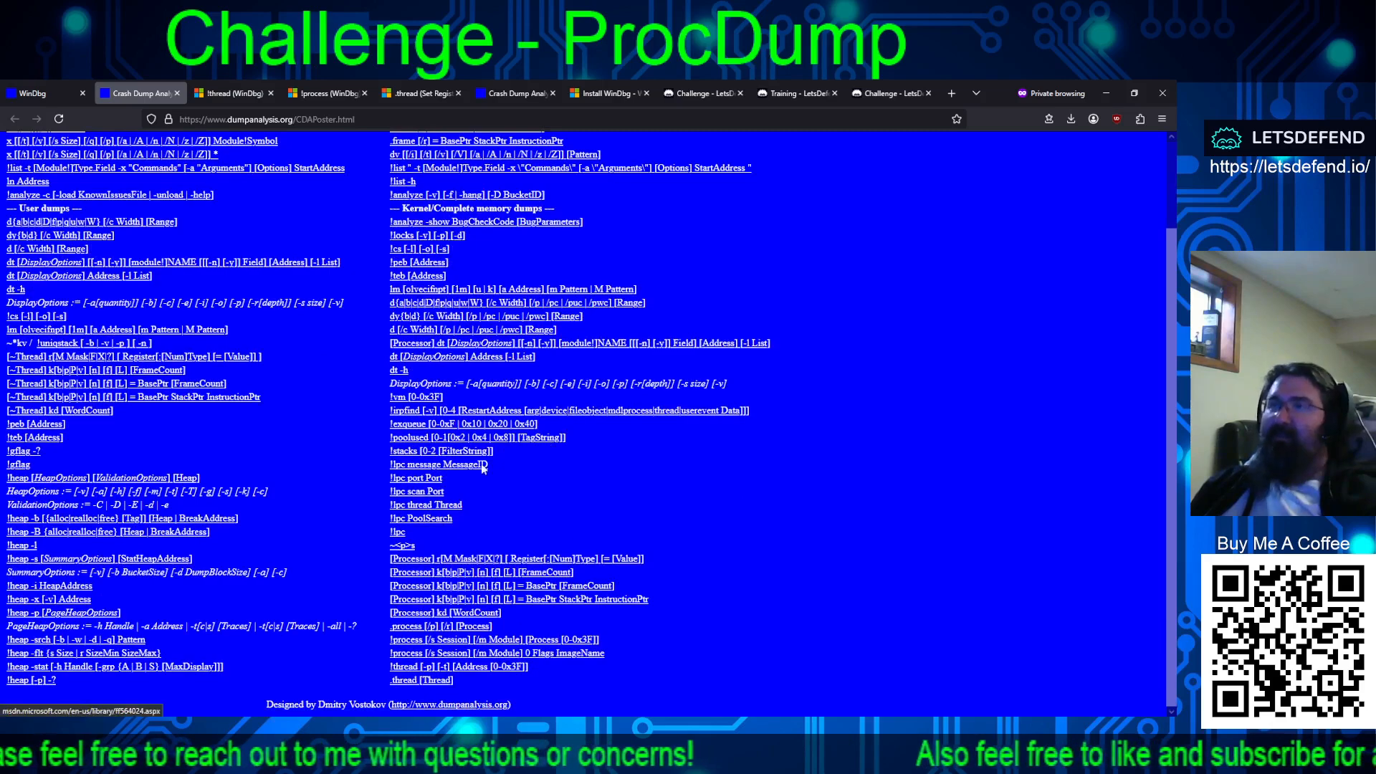
Step: On windbg.org, open the tables of contents and indexes of WinDbg commands in a new tab and look through the resource links
click(37, 93)
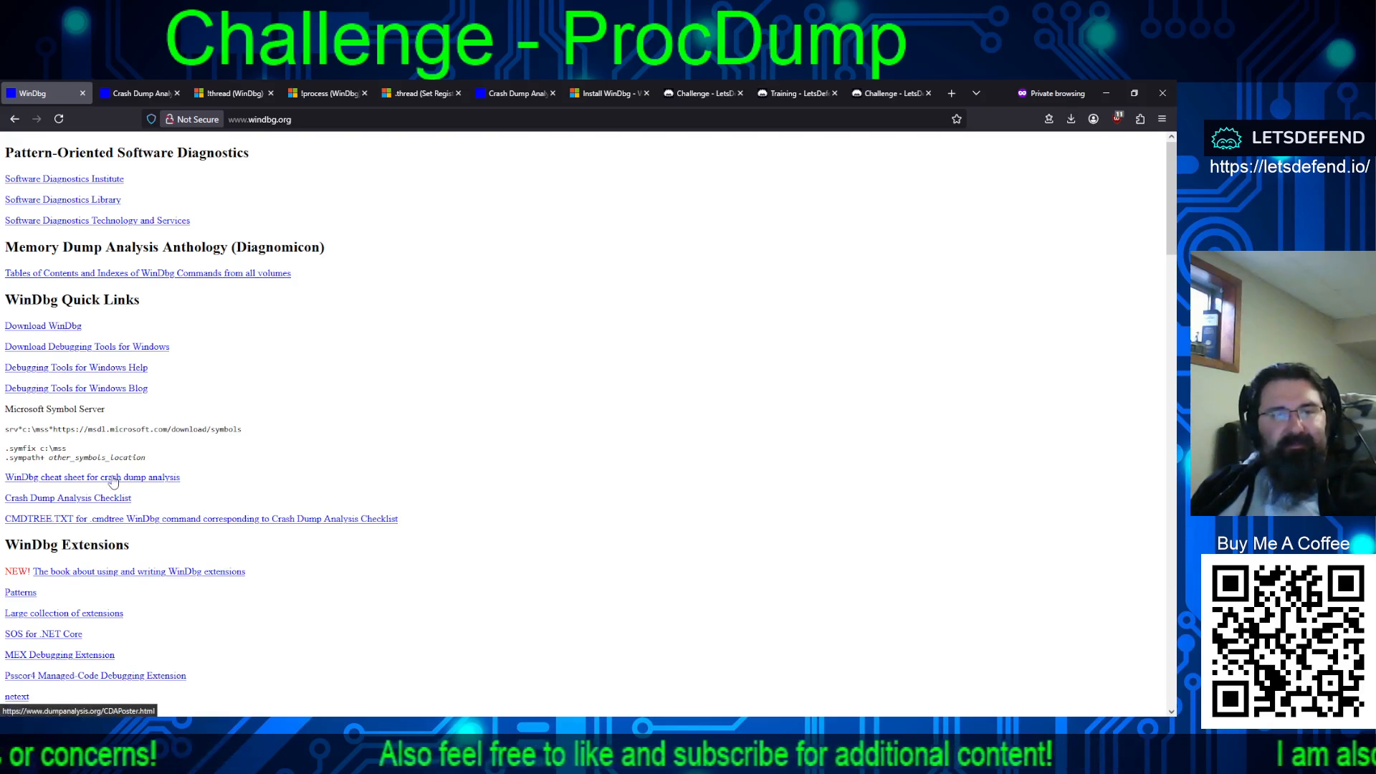
middle_click(152, 276)
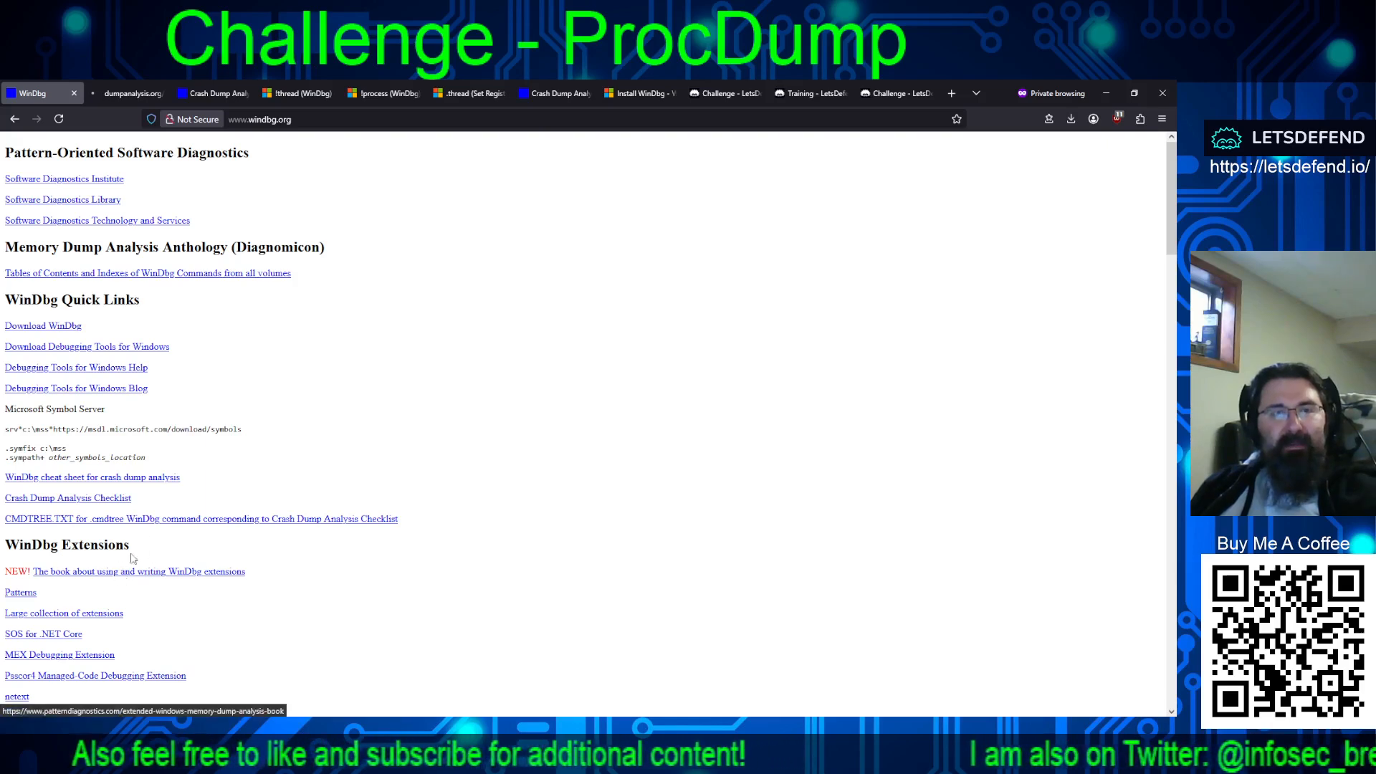
scroll(131, 558, down, 5)
scroll(299, 570, down, 6)
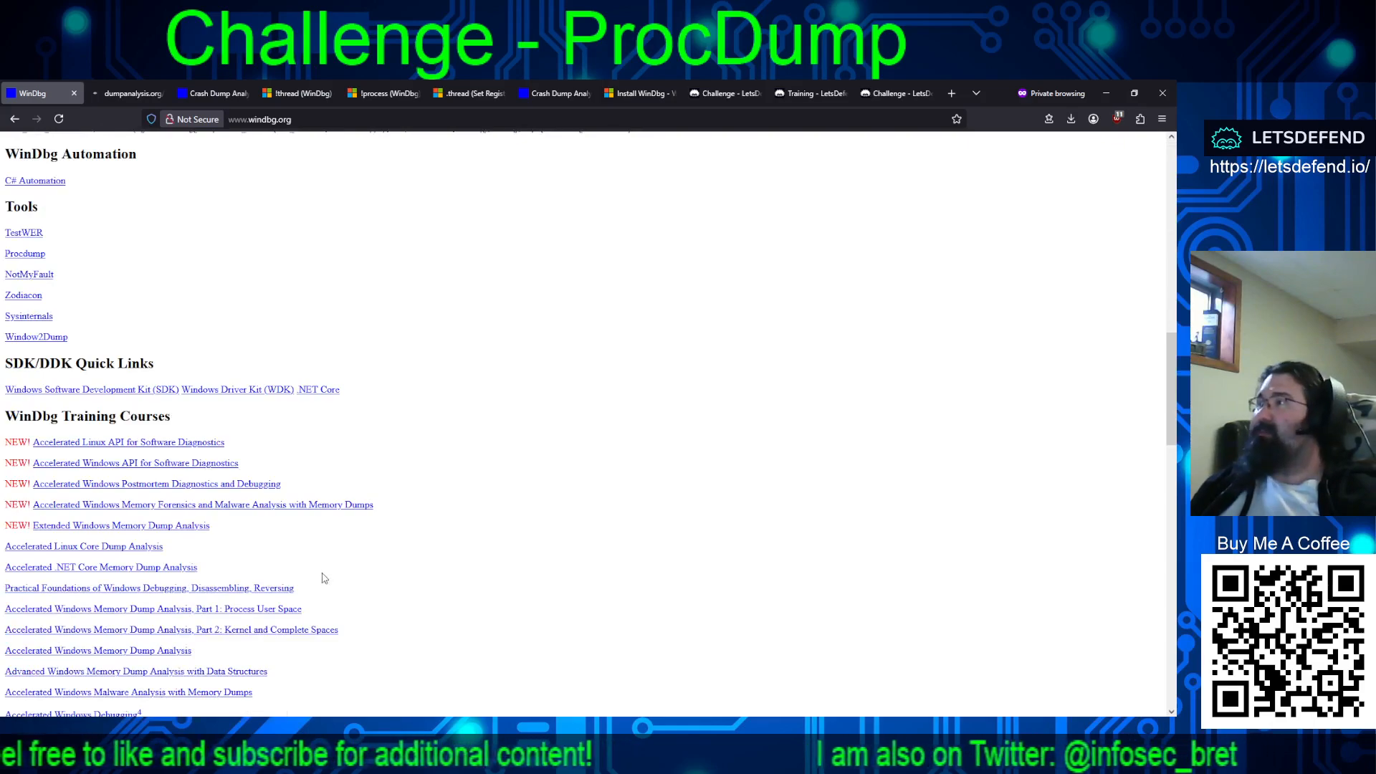
scroll(322, 573, up, 9)
scroll(311, 561, up, 1)
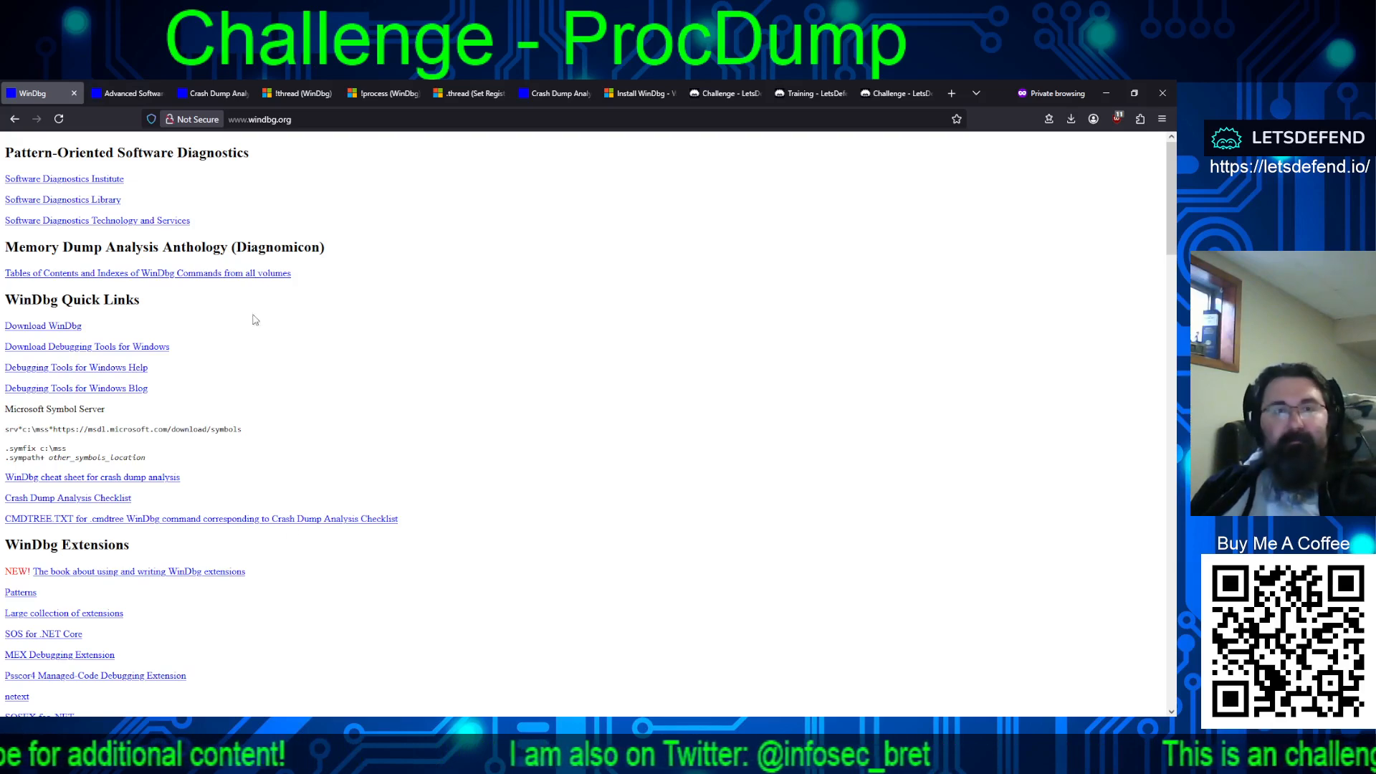
Step: Compare the Crash Dump Analysis Poster with Microsoft's !thread command documentation
click(299, 94)
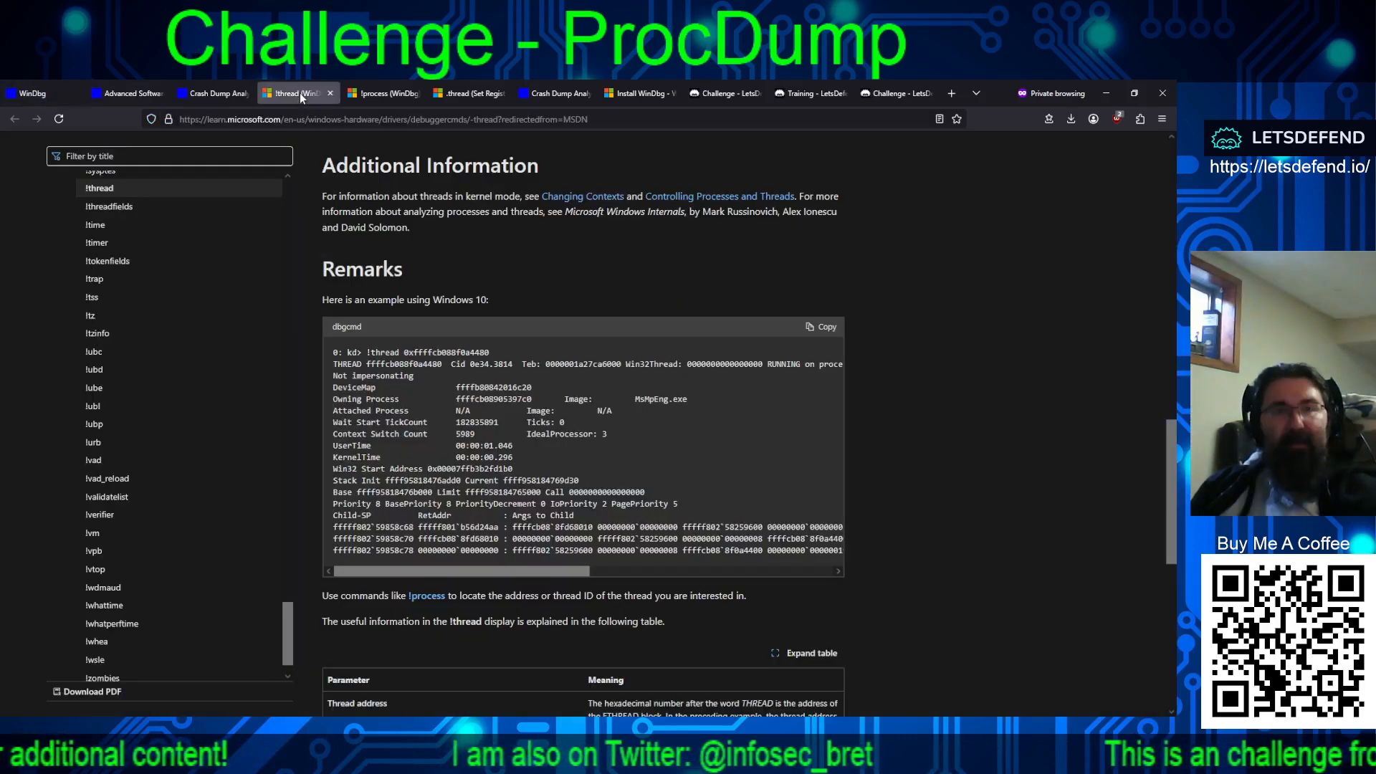
click(209, 92)
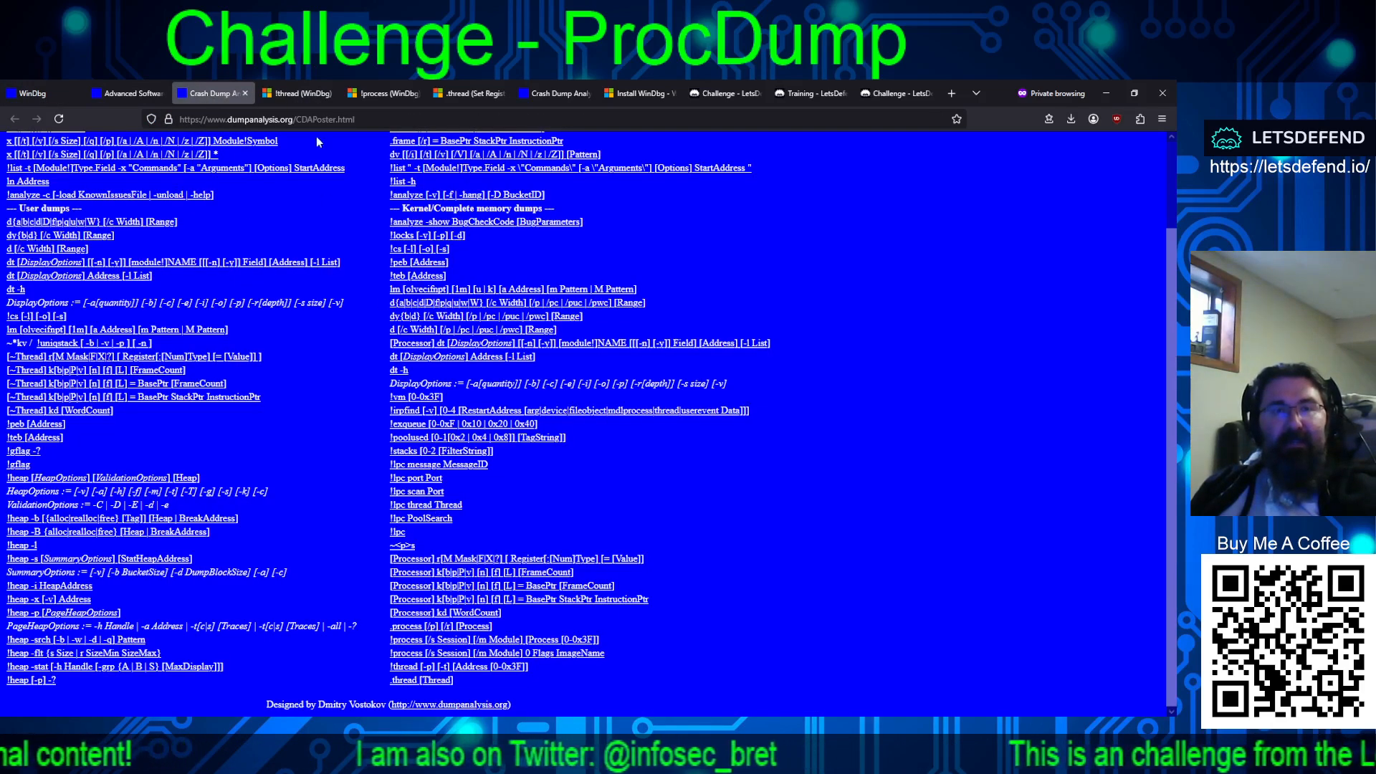
click(300, 93)
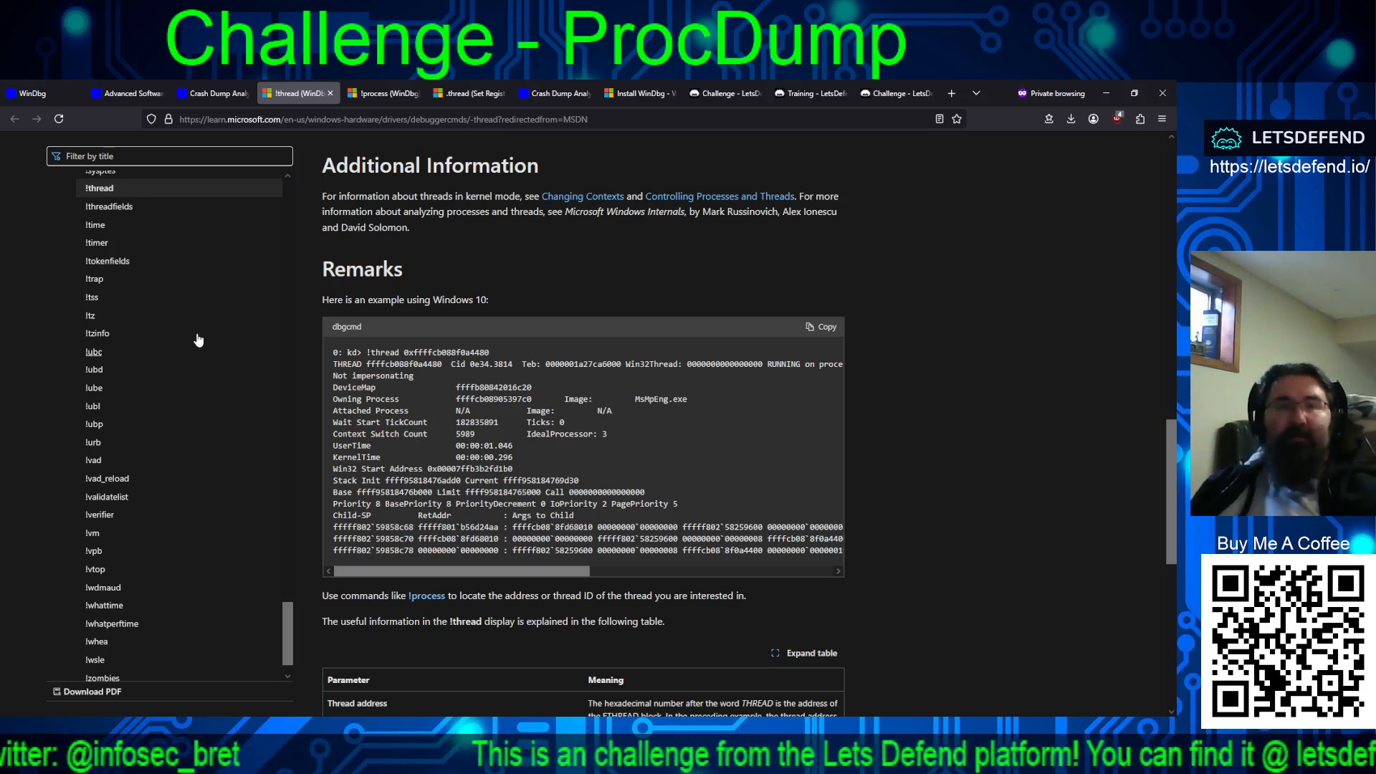
Step: Dismiss the ProcDump badge screen on LetsDefend and return to the list of all challenges
click(886, 102)
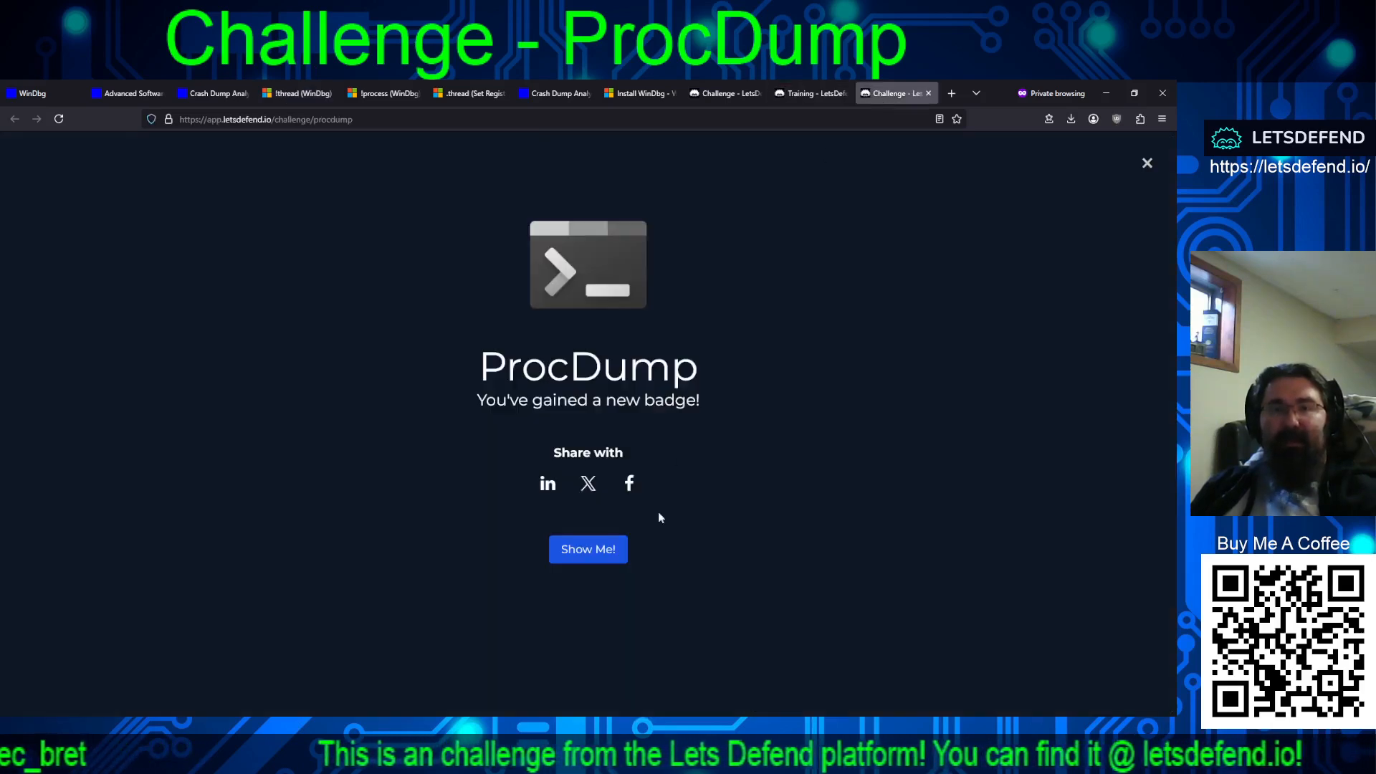
click(1148, 165)
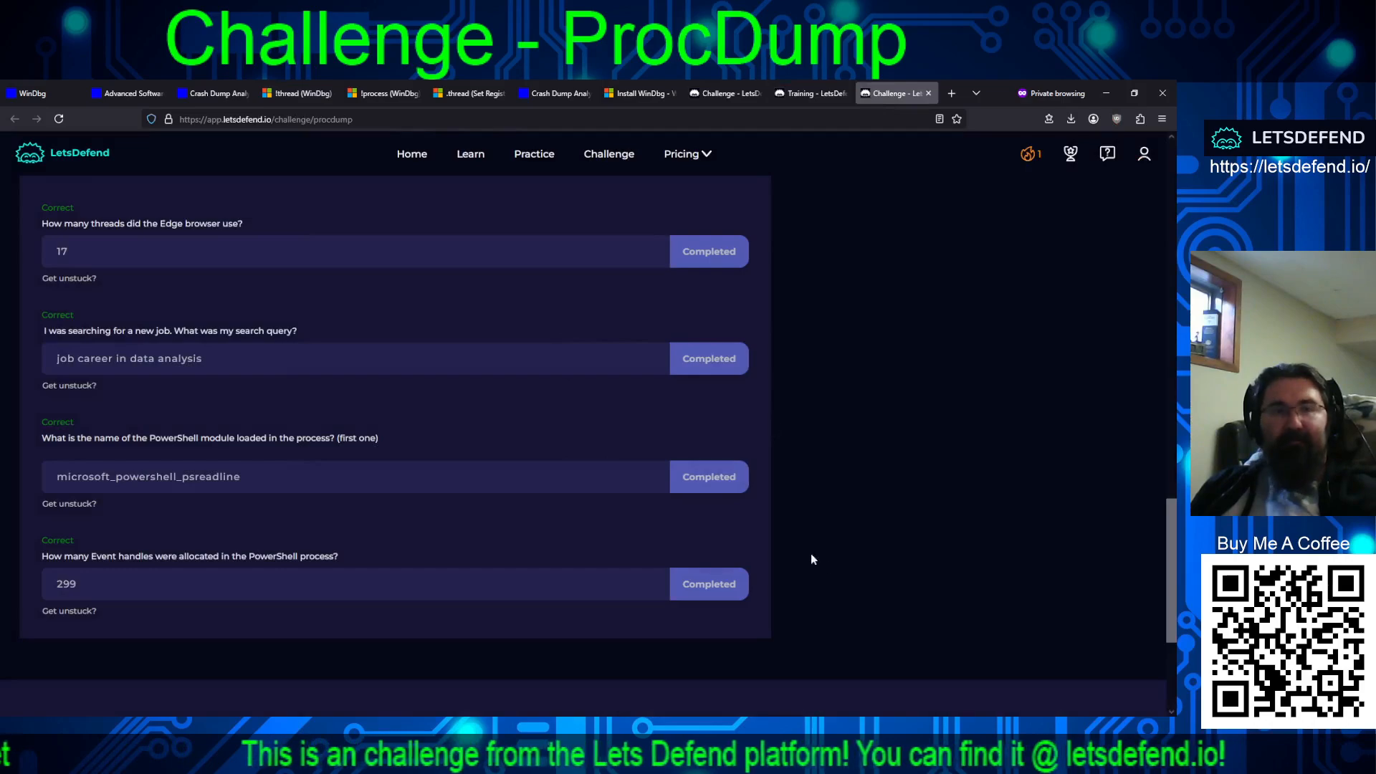
scroll(812, 559, up, 20)
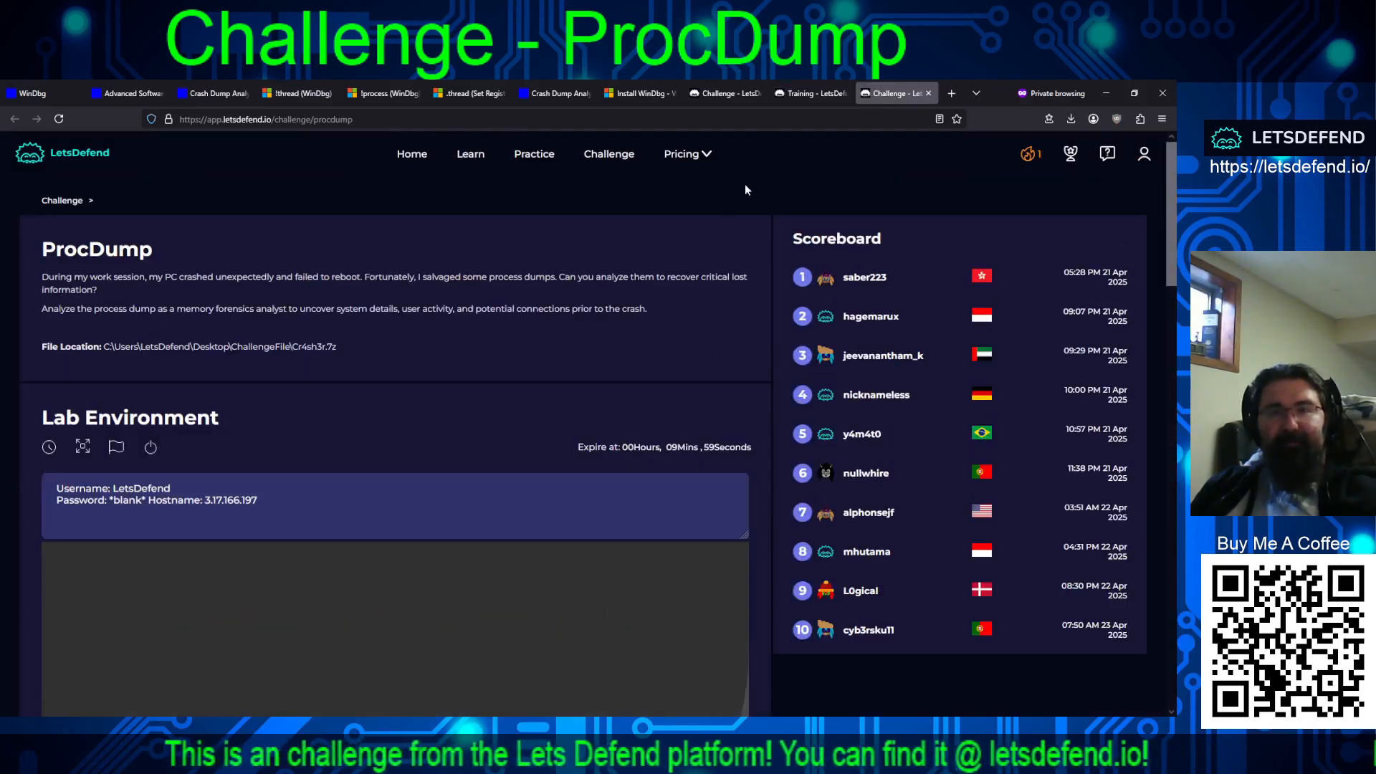
click(817, 93)
click(724, 93)
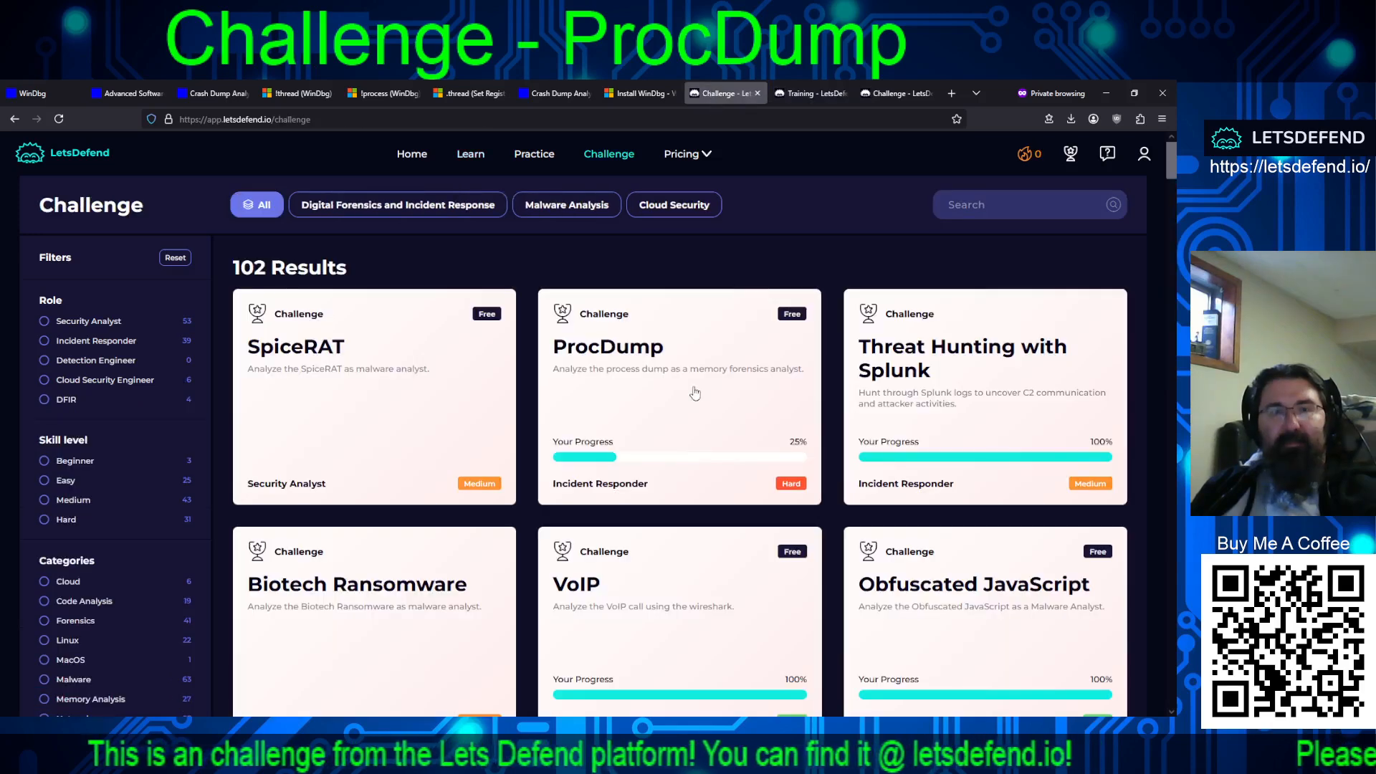